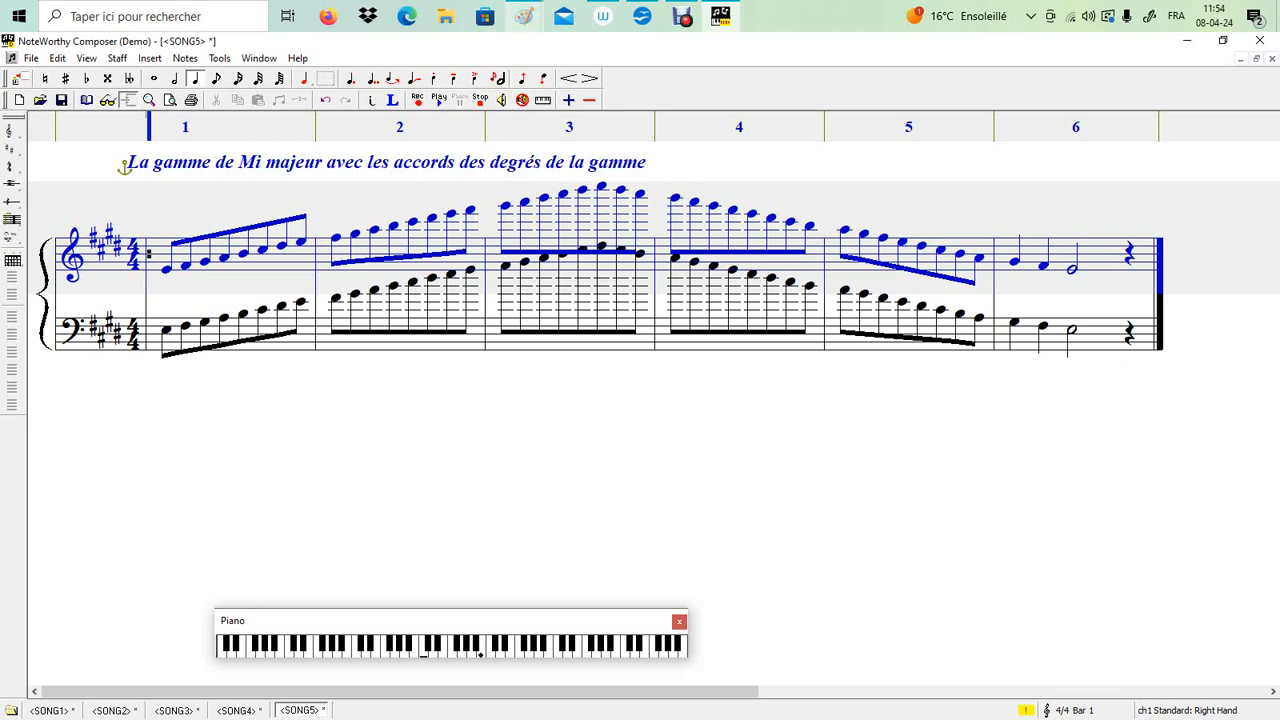
Switch to Paint and review the notes on how major and minor perfect chords are built from thirds
left_click(525, 16)
left_click(440, 100)
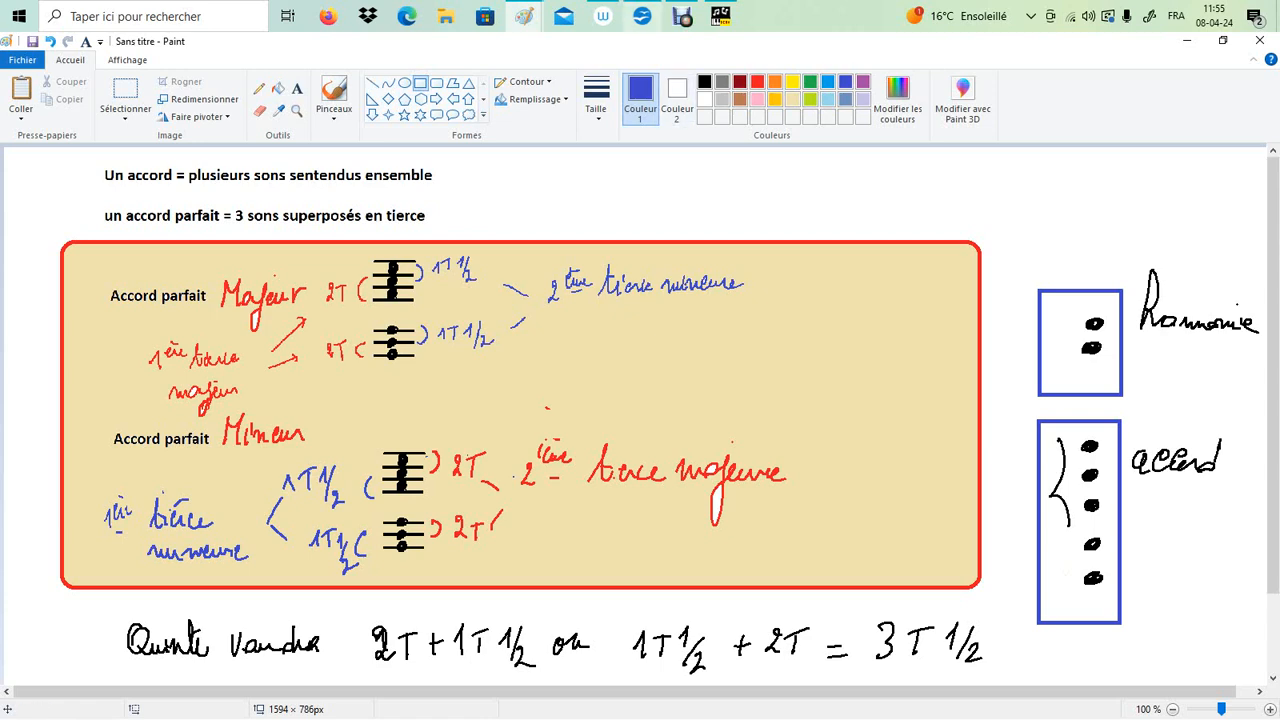
Switch to the Accords.ods sheet in OpenOffice Calc and examine the Tonique row's thirds, fifth and chord type
left_click(642, 16)
left_click(550, 316)
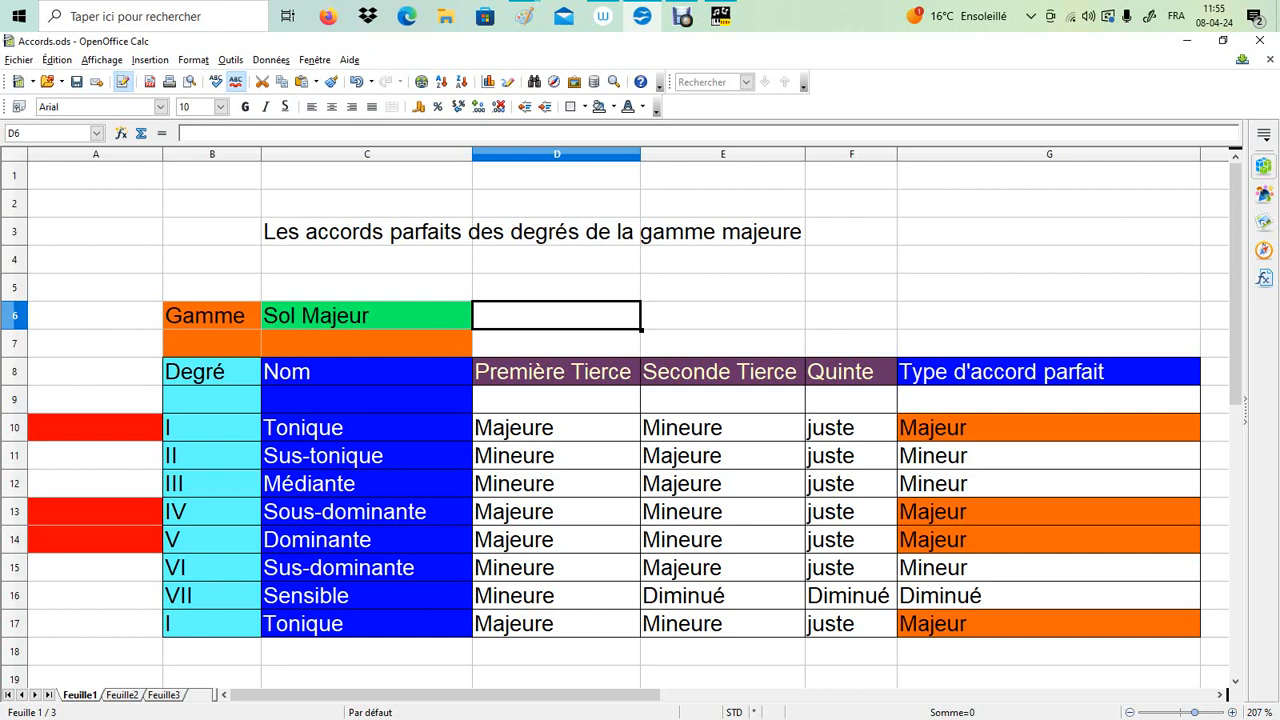
left_click(556, 428)
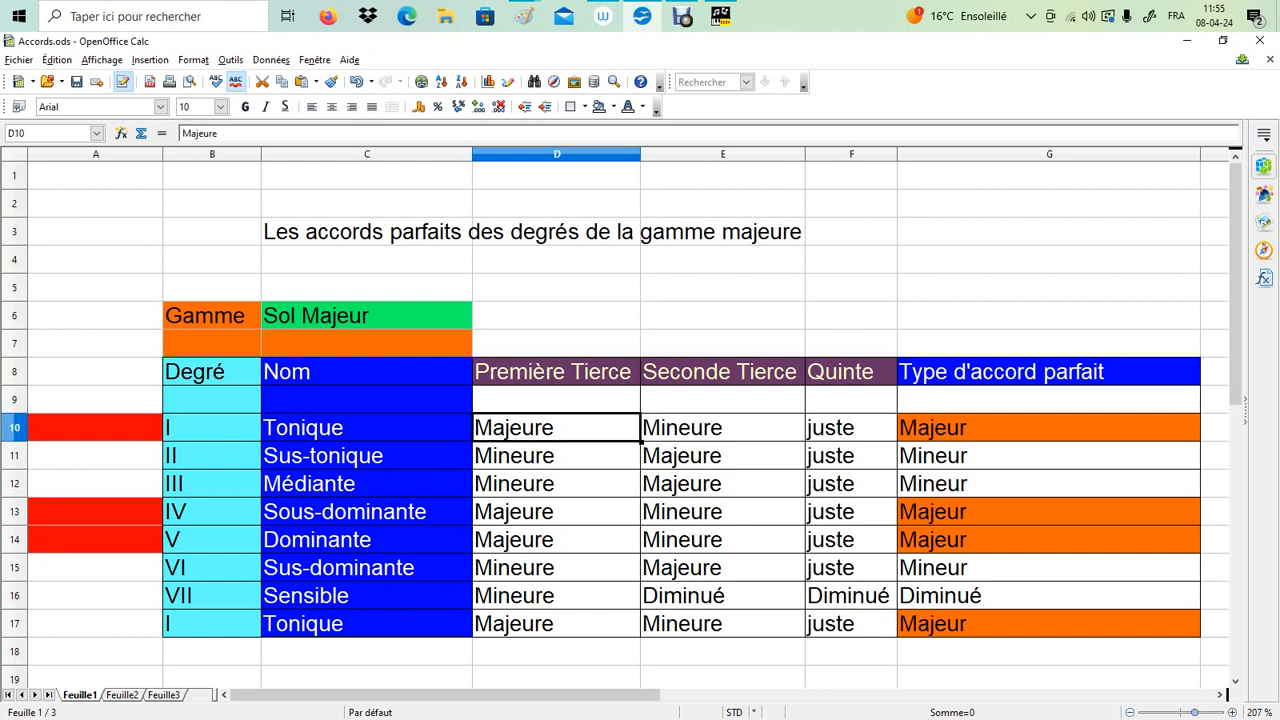
left_click(723, 428)
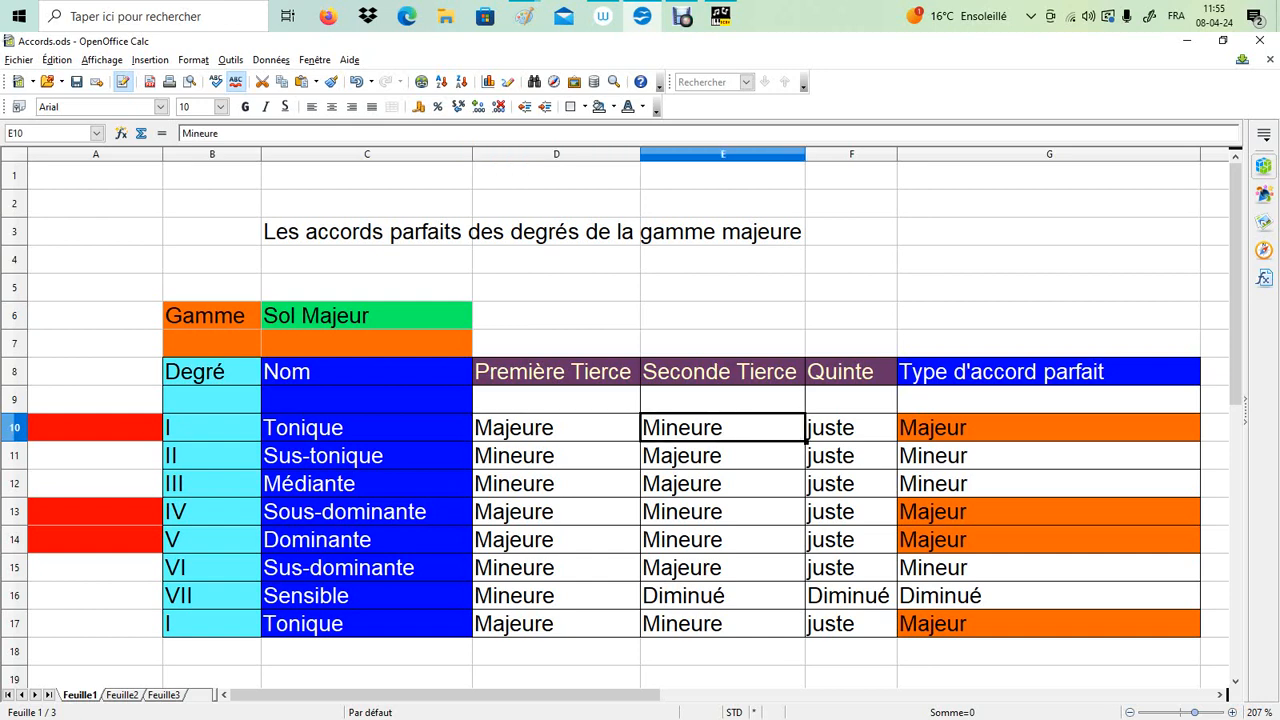
left_click(851, 428)
left_click(1049, 428)
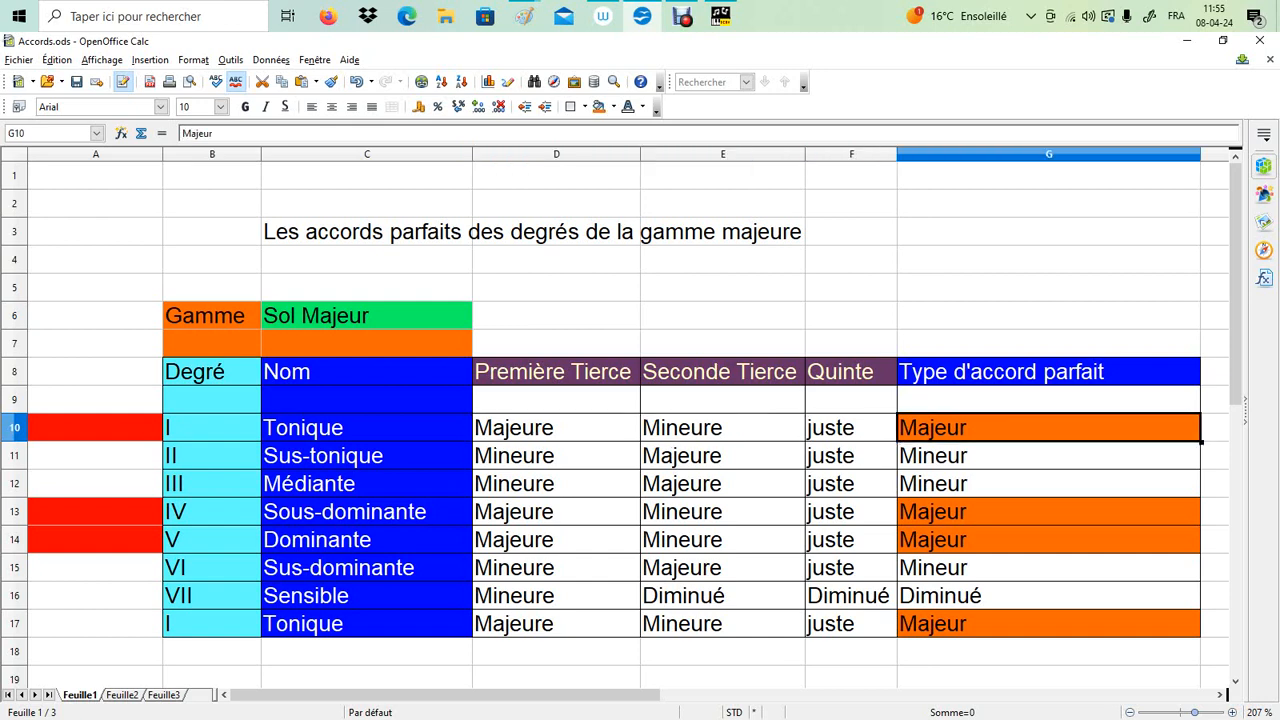
key("Left")
key("Left")
key("Left")
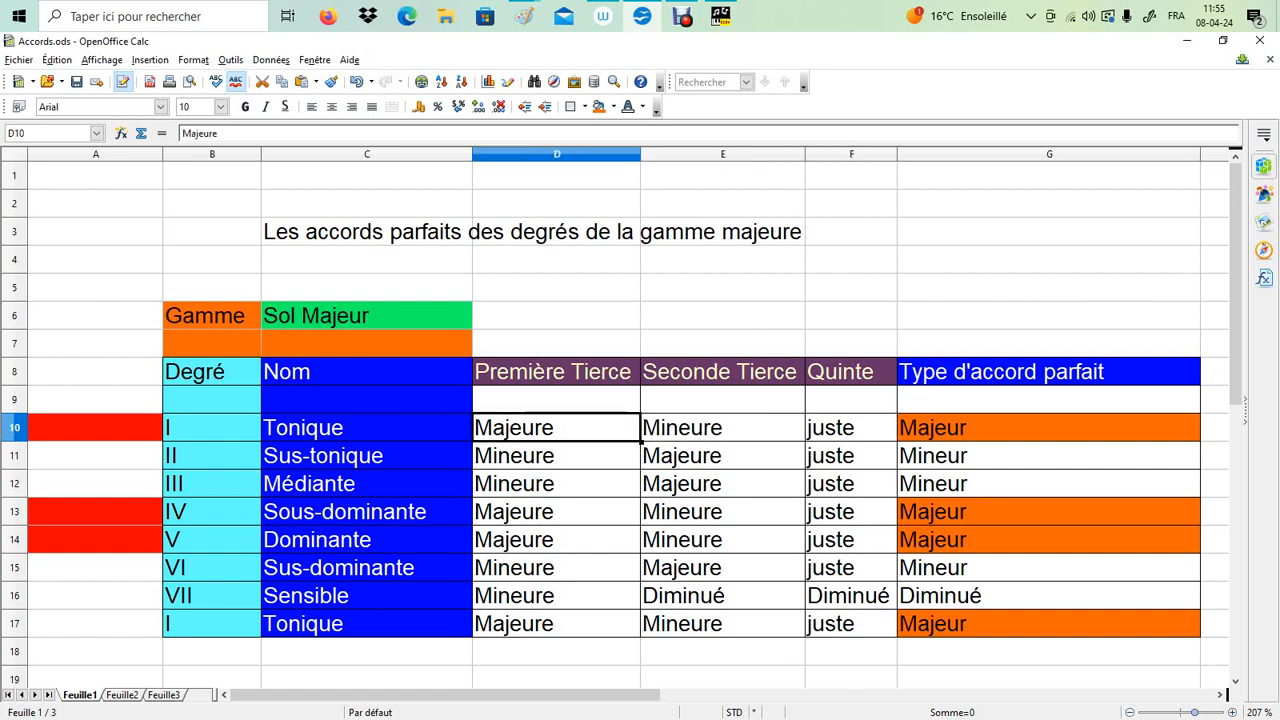
Examine the thirds, fifth and chord type of degree II, Sus-tonique
key("Down")
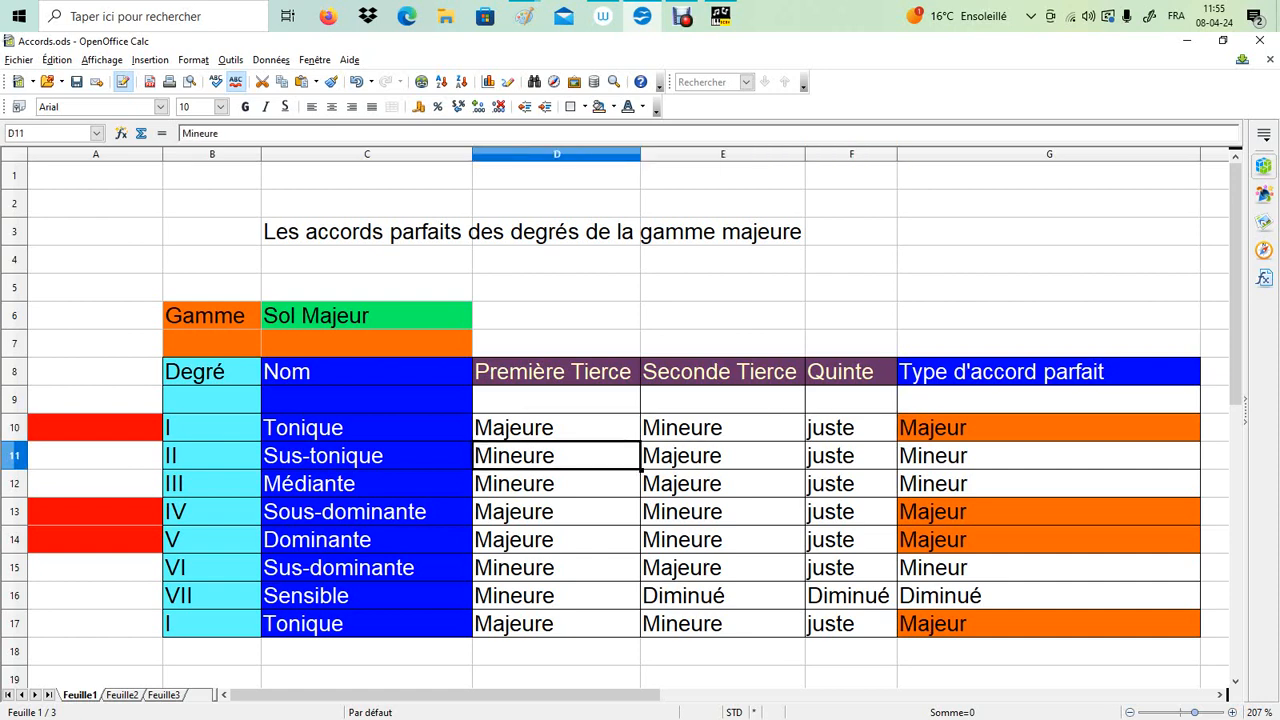
key("Right")
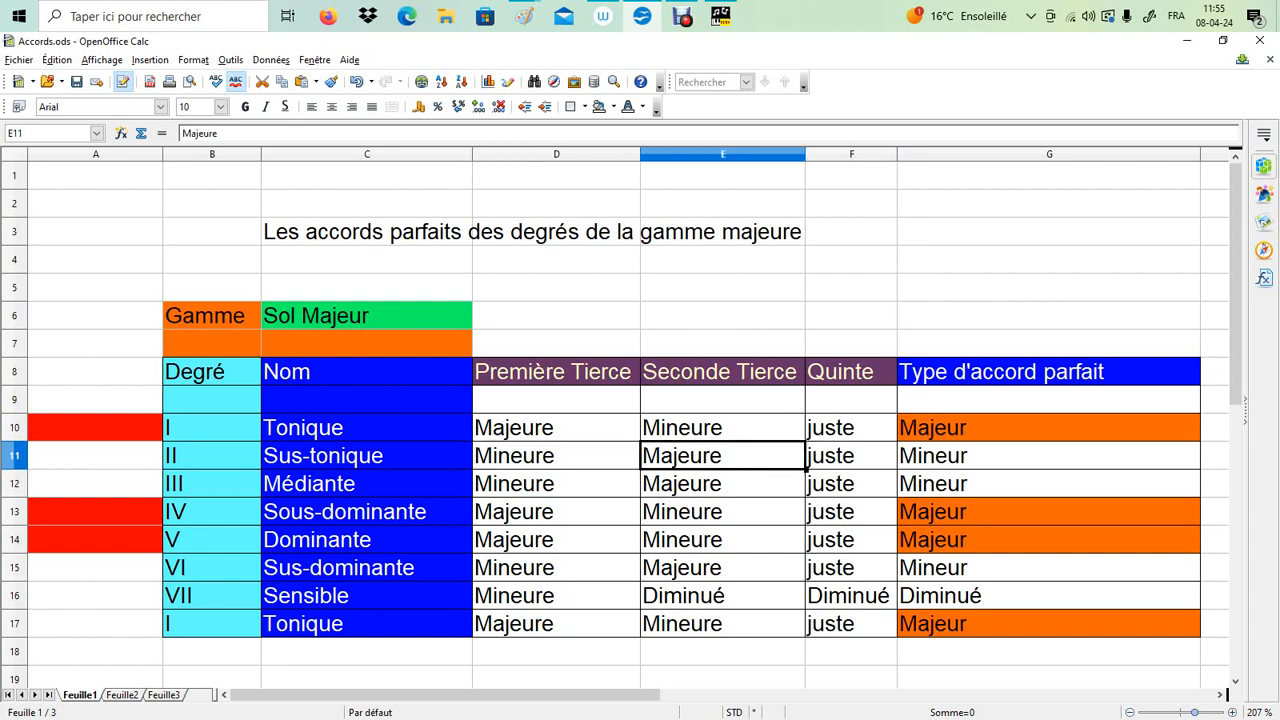
key("Right")
key("Right")
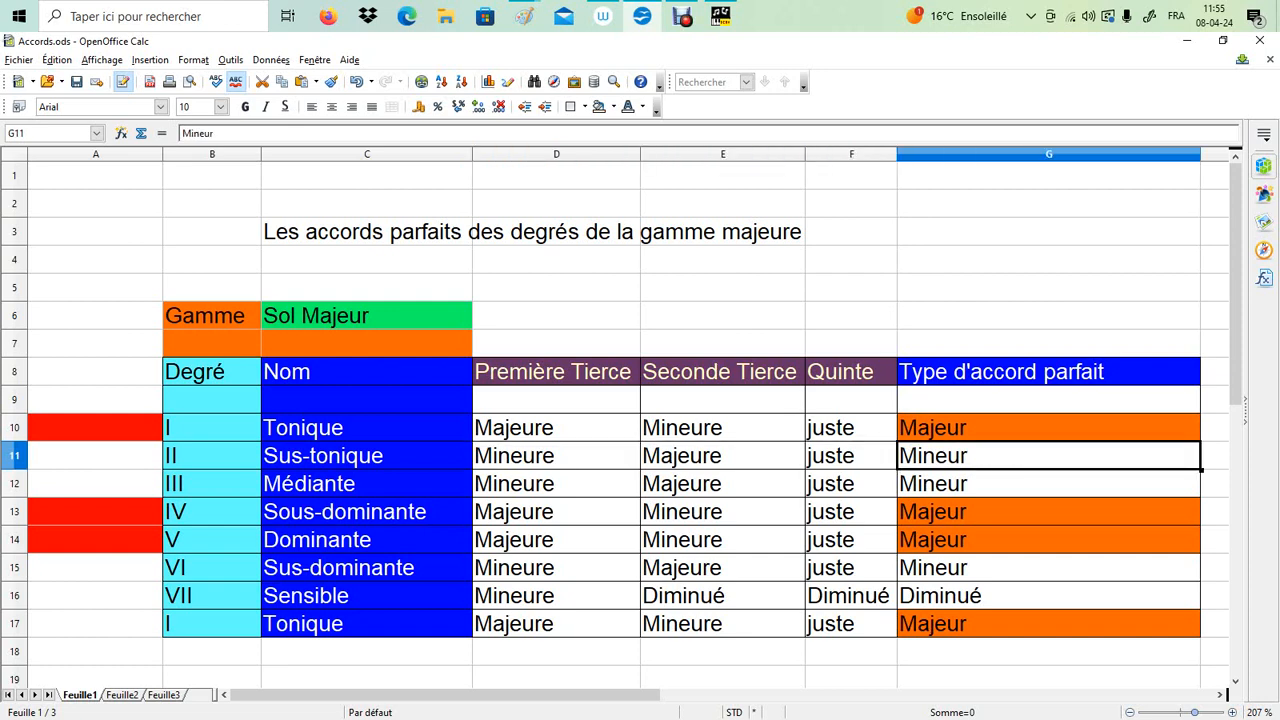
key("Left")
key("Left")
key("Left")
key("Left")
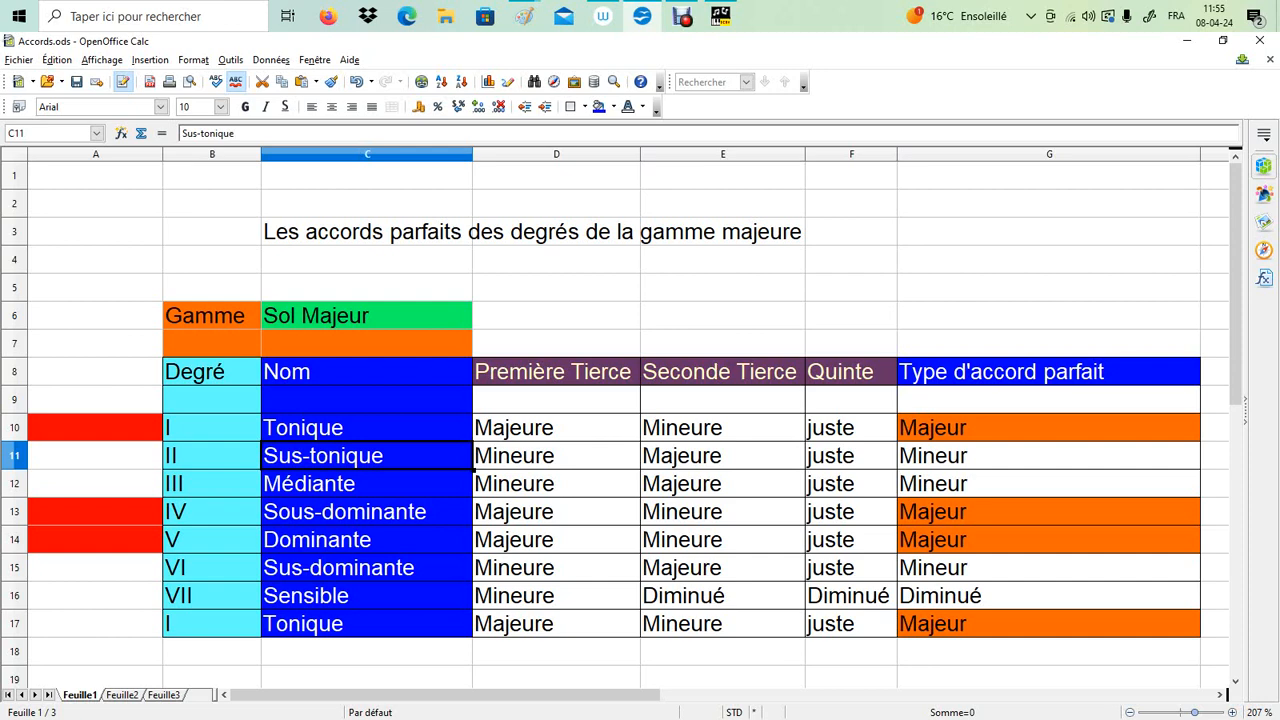
Examine the thirds, fifth and chord type of degree III, Médiante
key("Down")
key("Right")
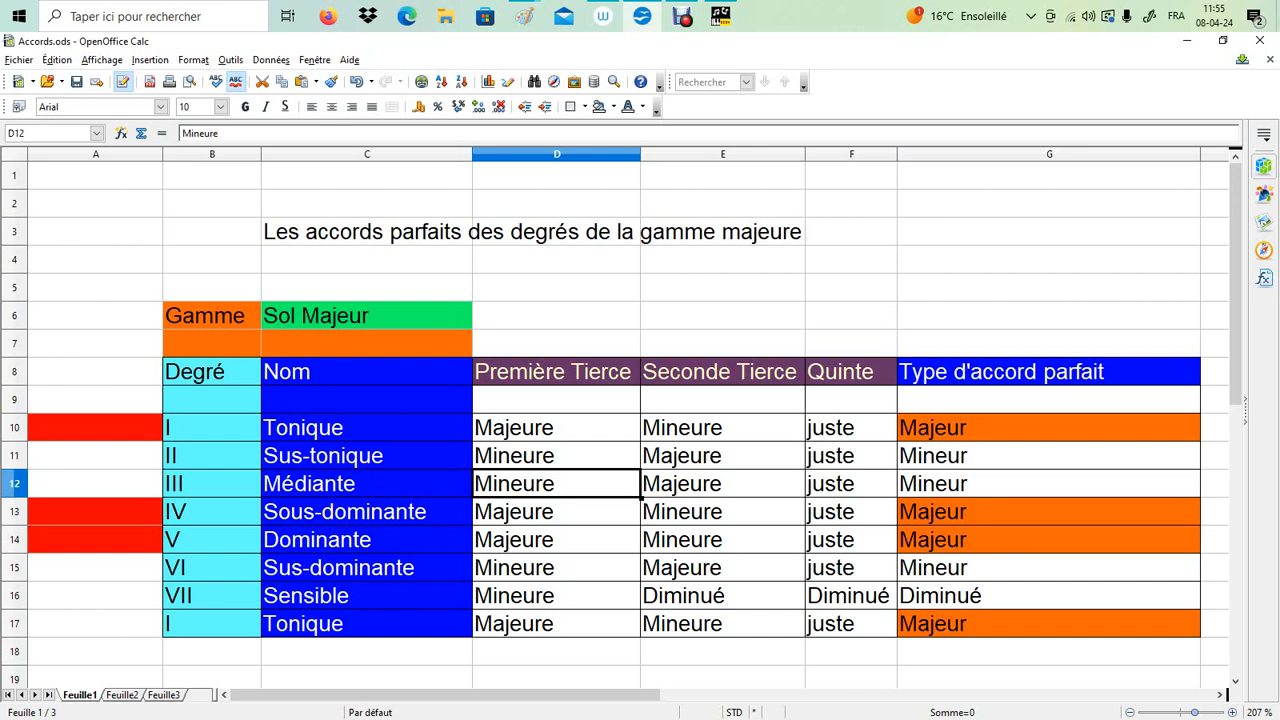
left_click(722, 484)
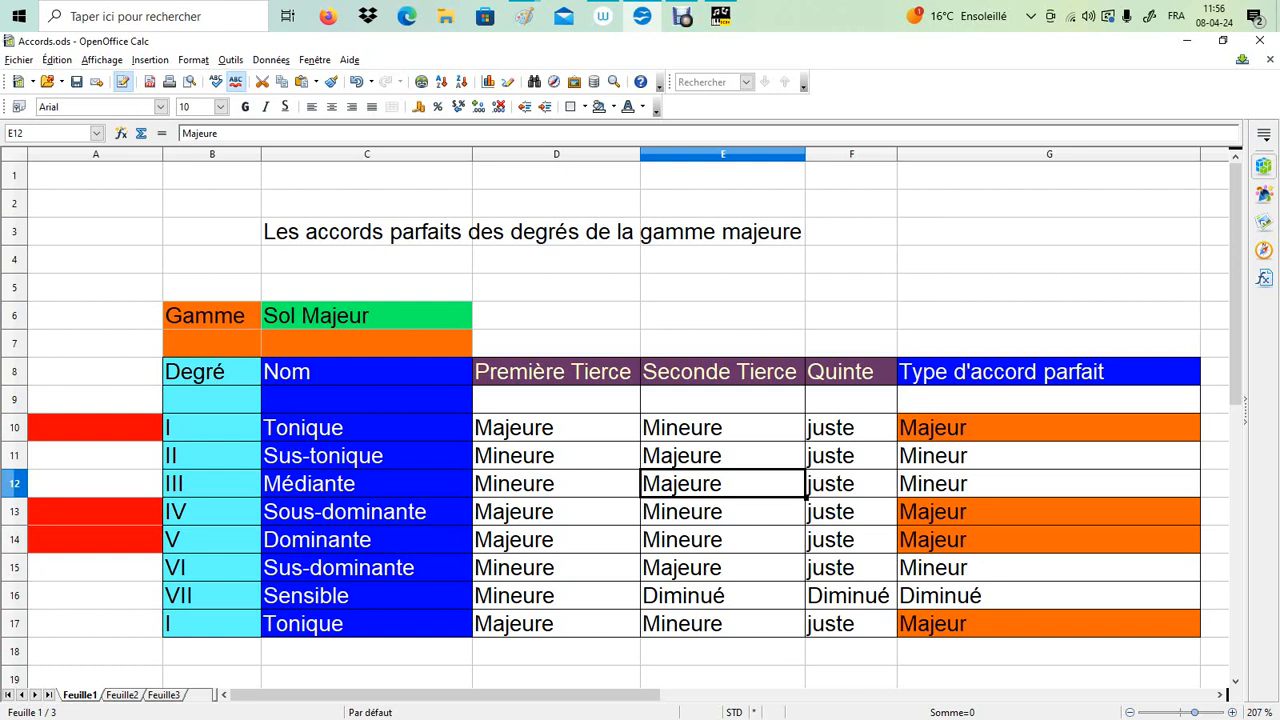
key("Right")
key("Right")
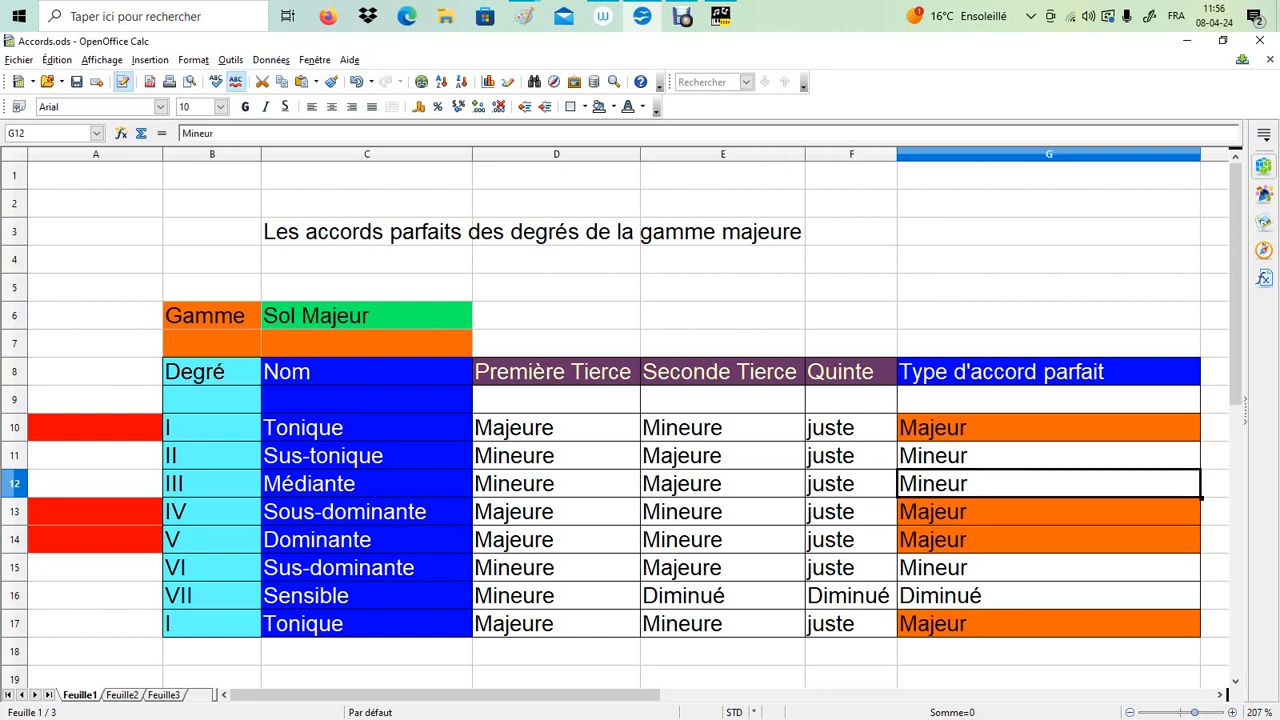
key("Left")
key("Left")
key("Left")
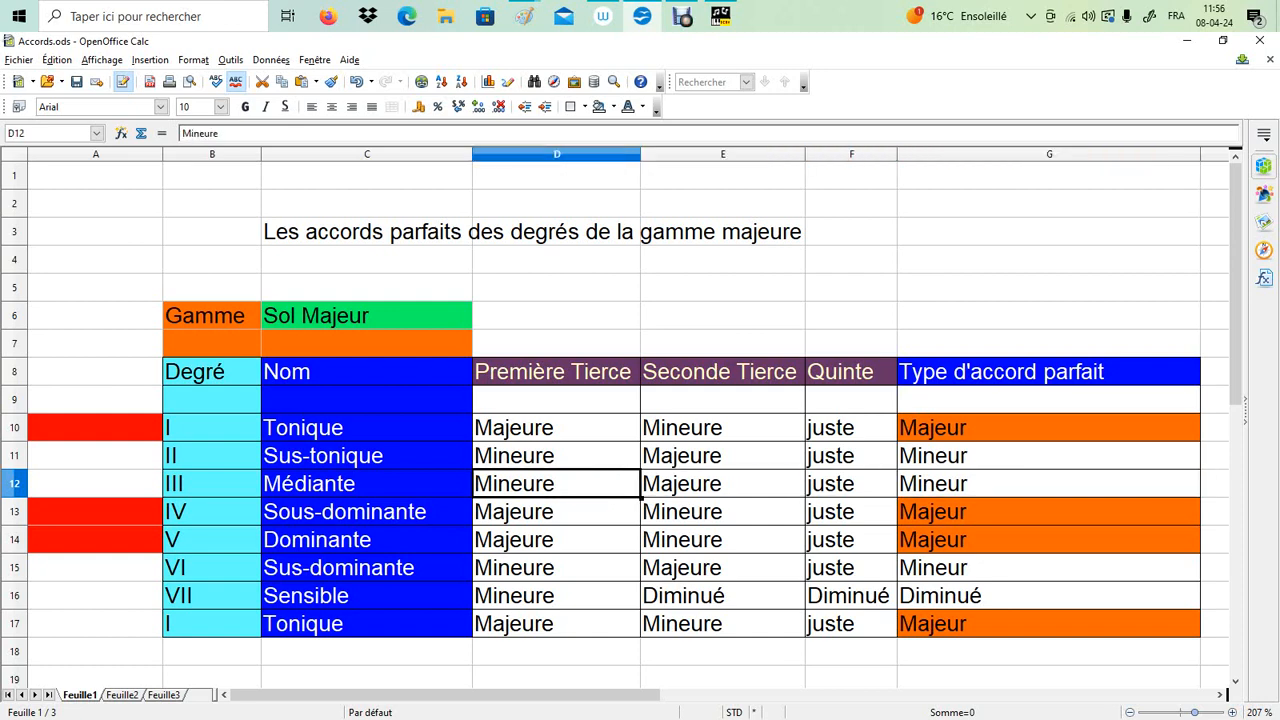
Check the first third of the remaining degrees, from IV Sous-dominante down to VII Sensible
key("Down")
key("Down")
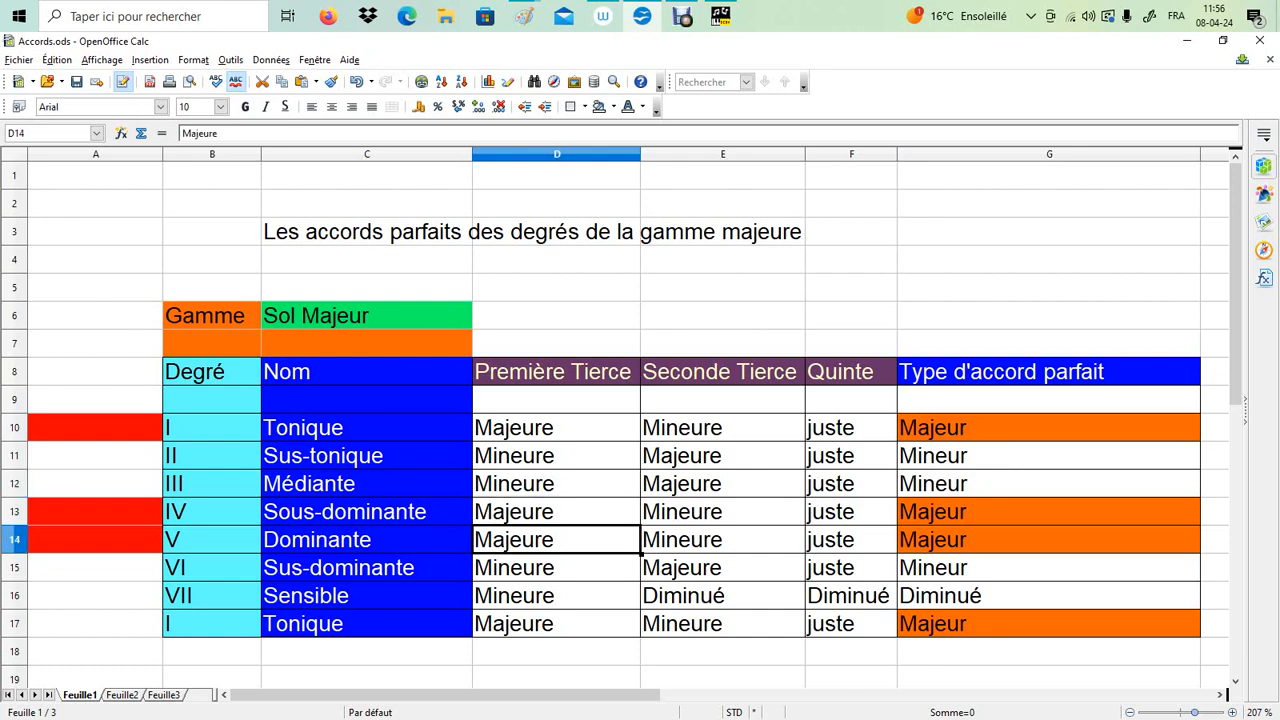
key("Up")
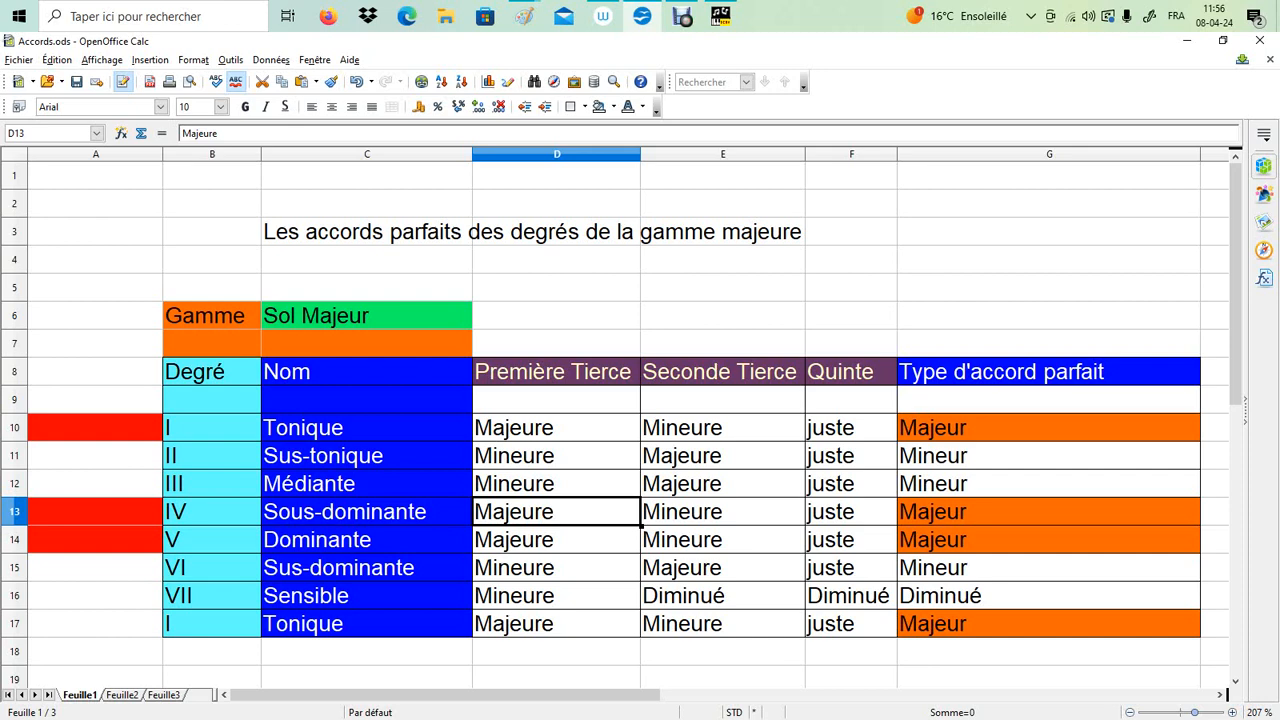
key("Down")
key("Down")
key("Down")
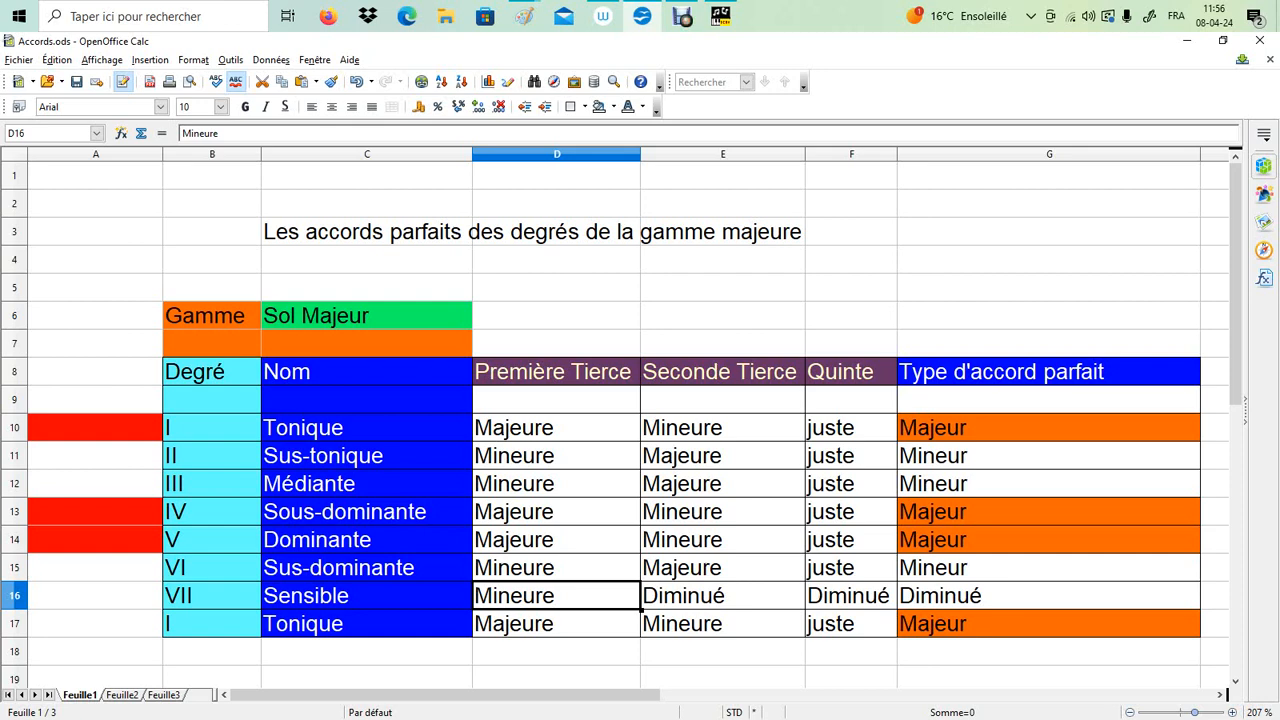
Switch to NoteWorthy Composer and insert a Double bar line at the end of the upper staff
key("alt+Tab")
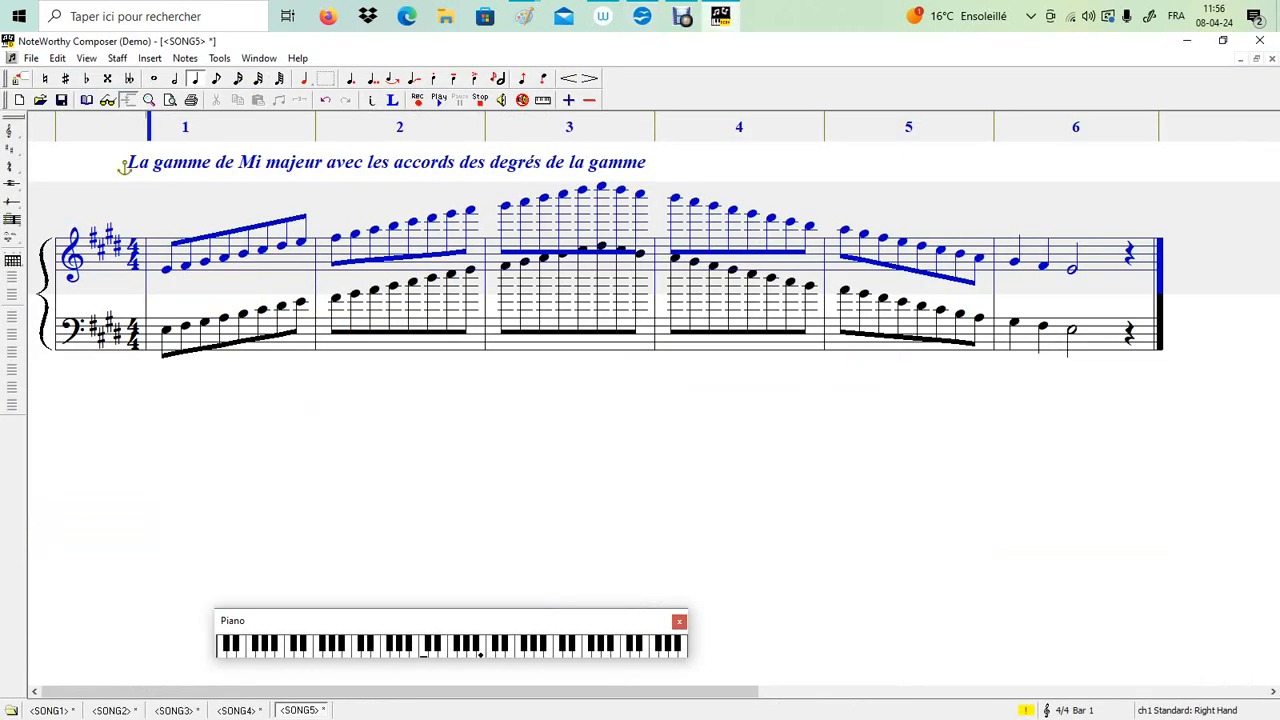
key("ctrl+End")
left_click(150, 58)
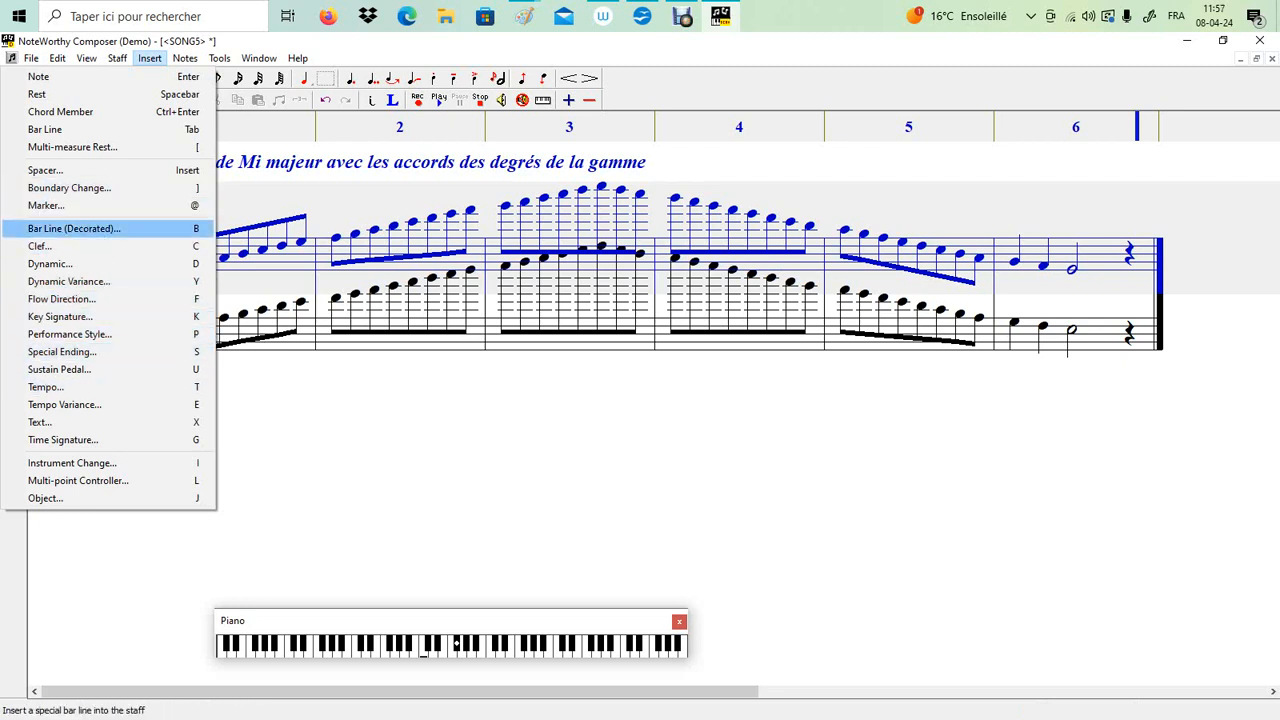
left_click(74, 229)
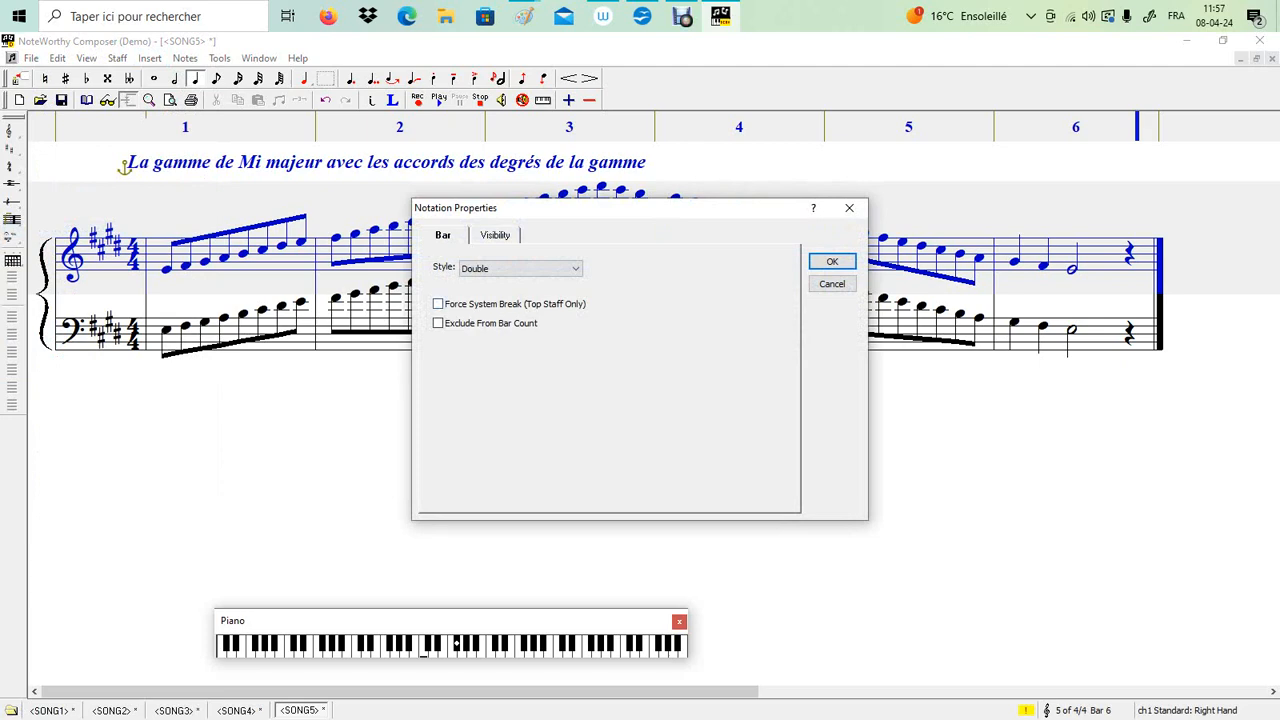
left_click(832, 261)
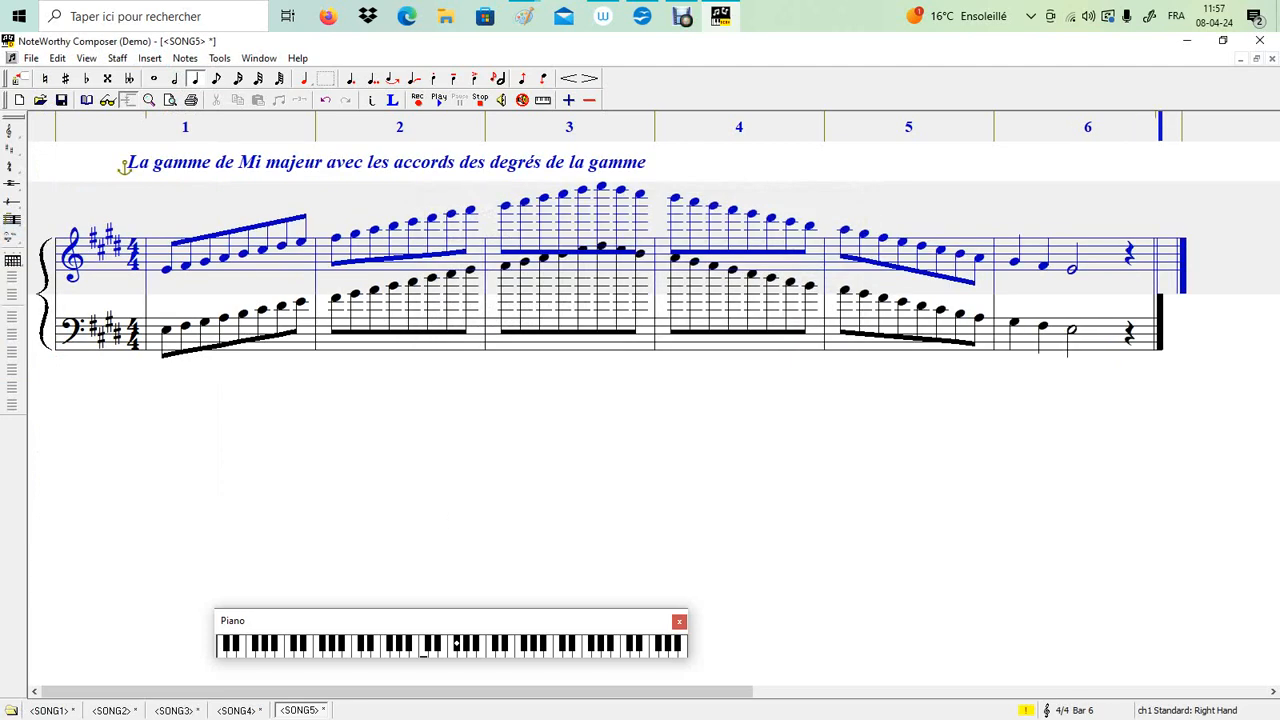
Make the lower staff active at its end and look through the insertable notation items, from bar lines and clefs to custom objects
left_click(1138, 330)
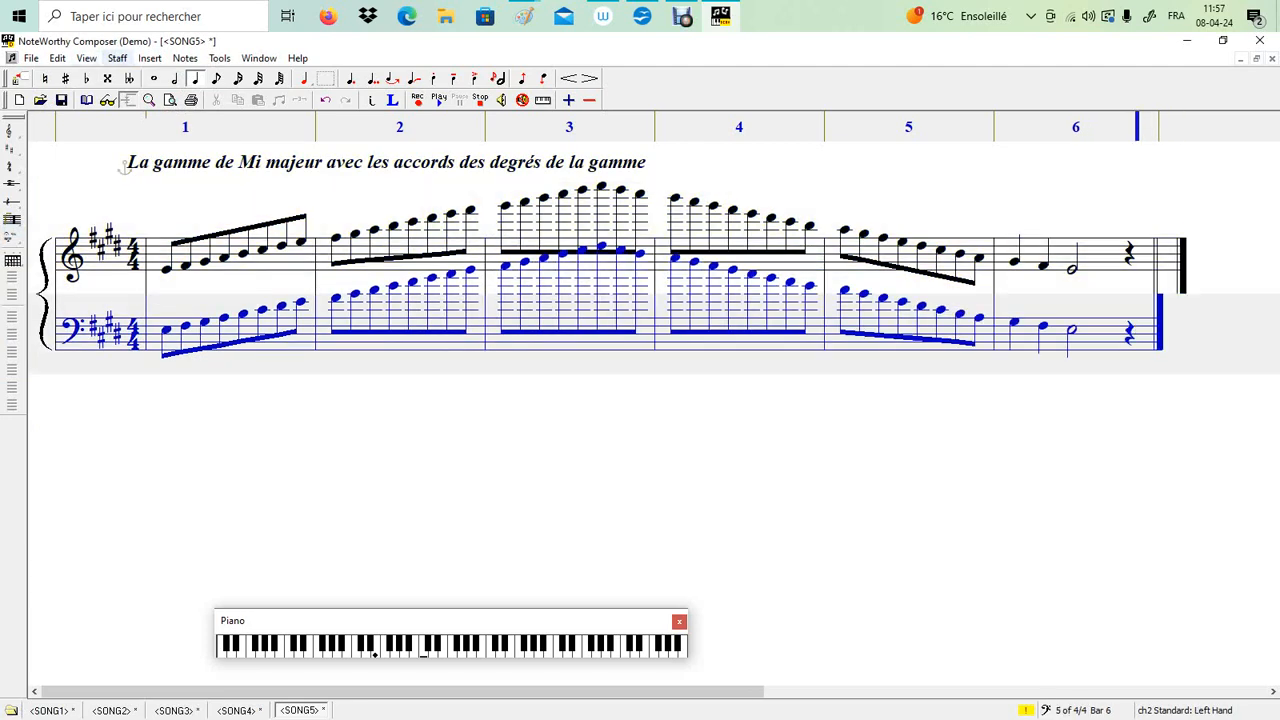
left_click(150, 58)
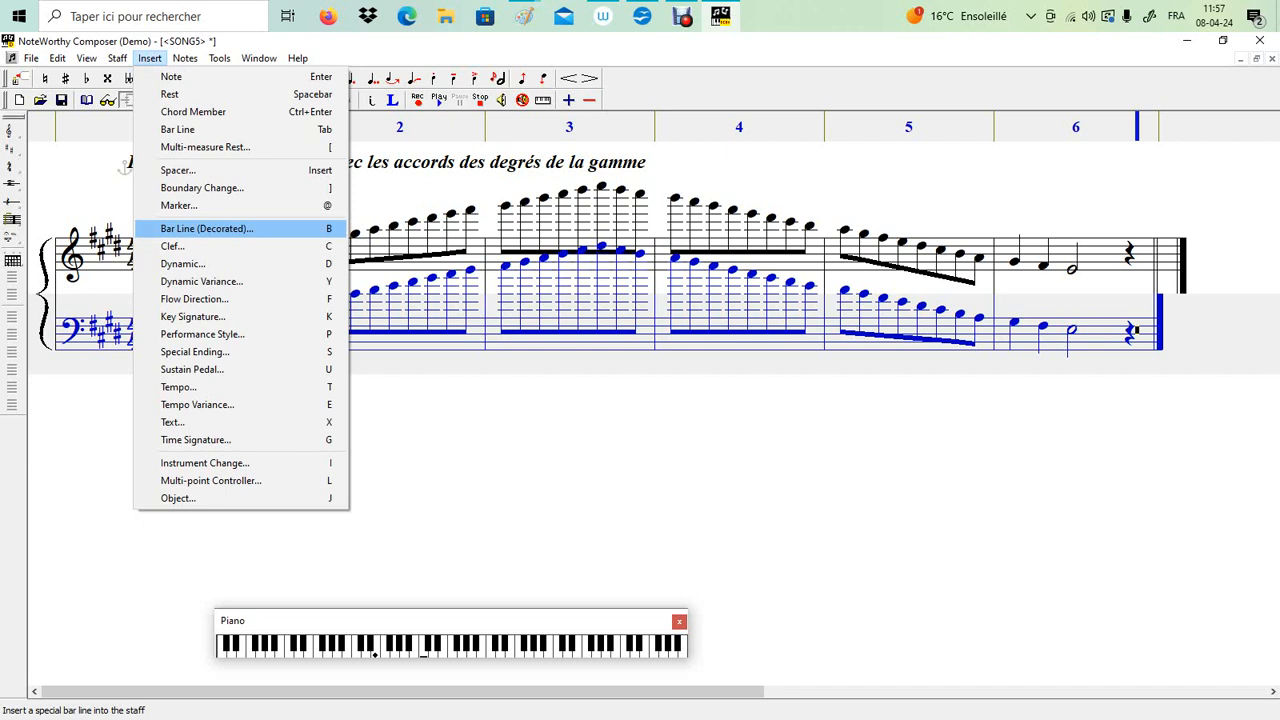
key("Down")
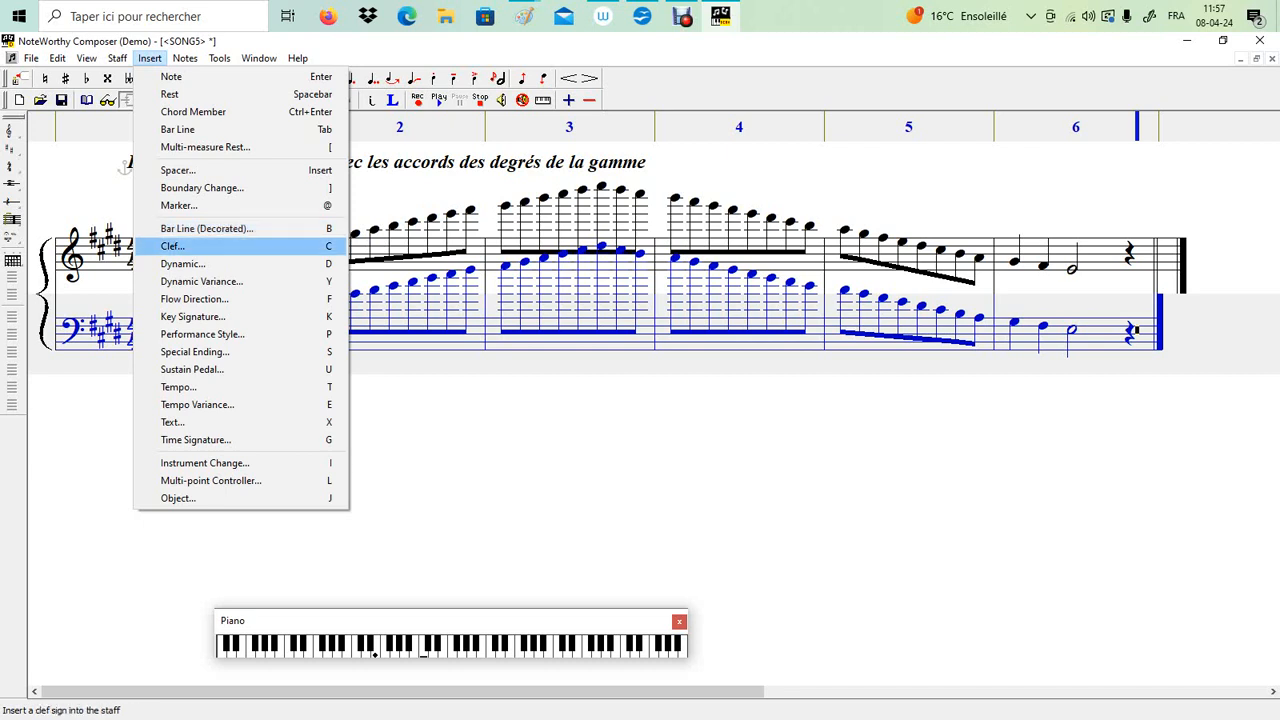
key("Down")
key("Down")
key("Down")
key("Down")
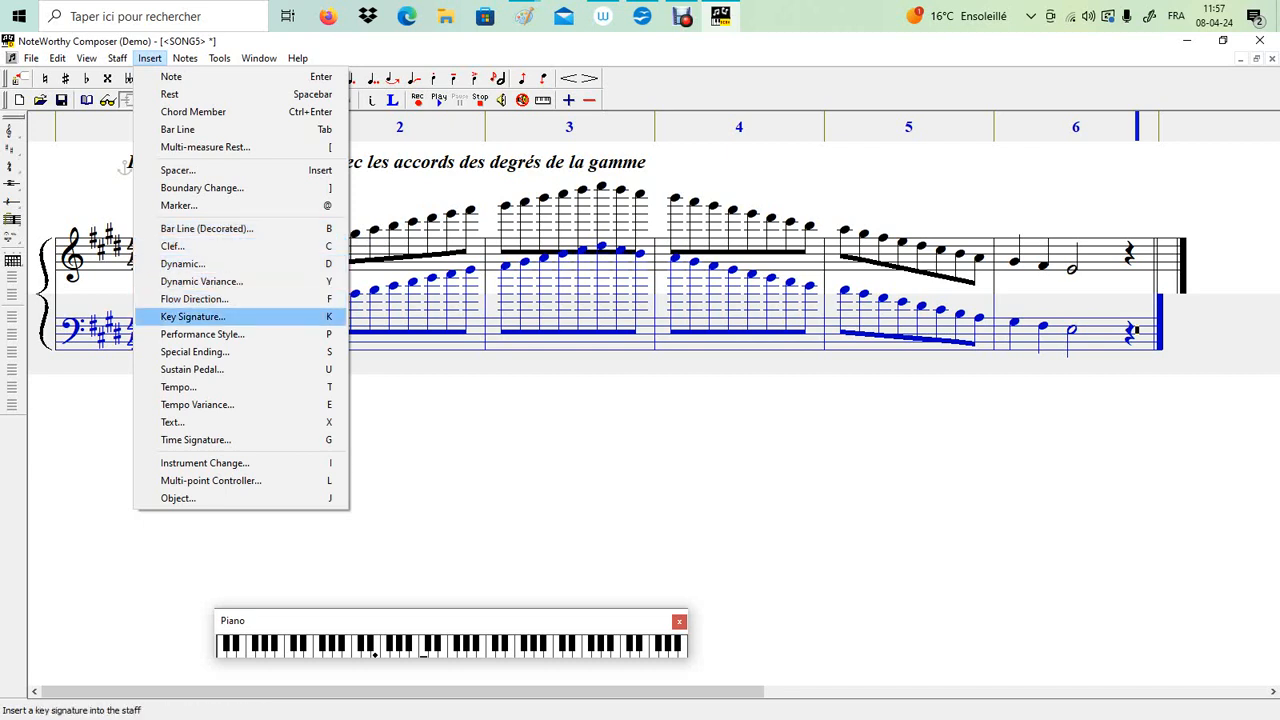
key("Down")
key("Down")
key("Down")
key("Down")
key("Down")
key("Down")
key("Down")
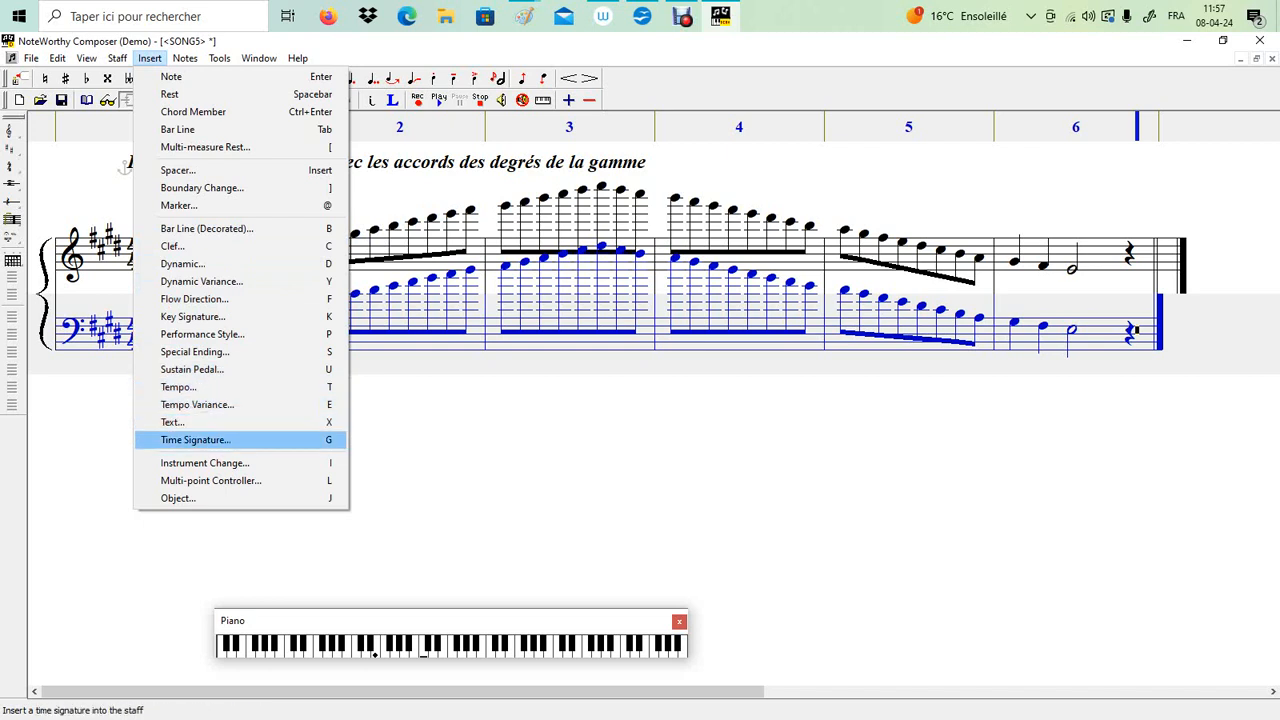
key("Return")
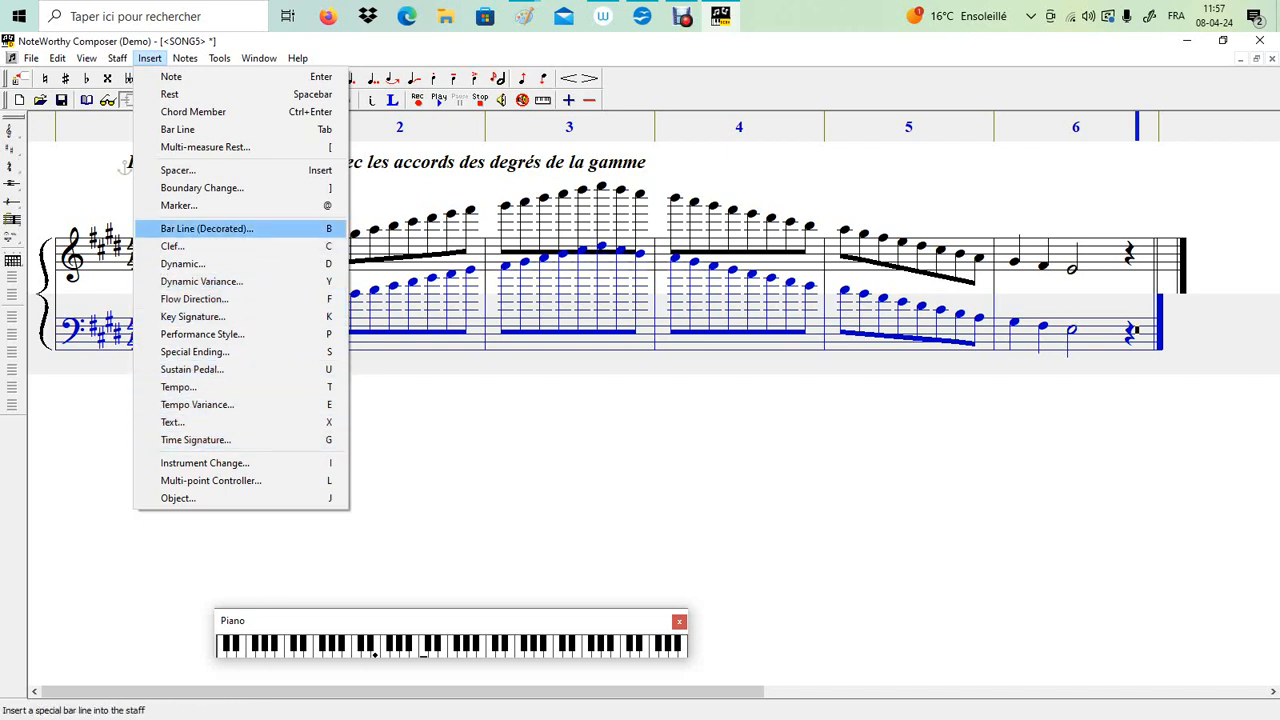
key("Down")
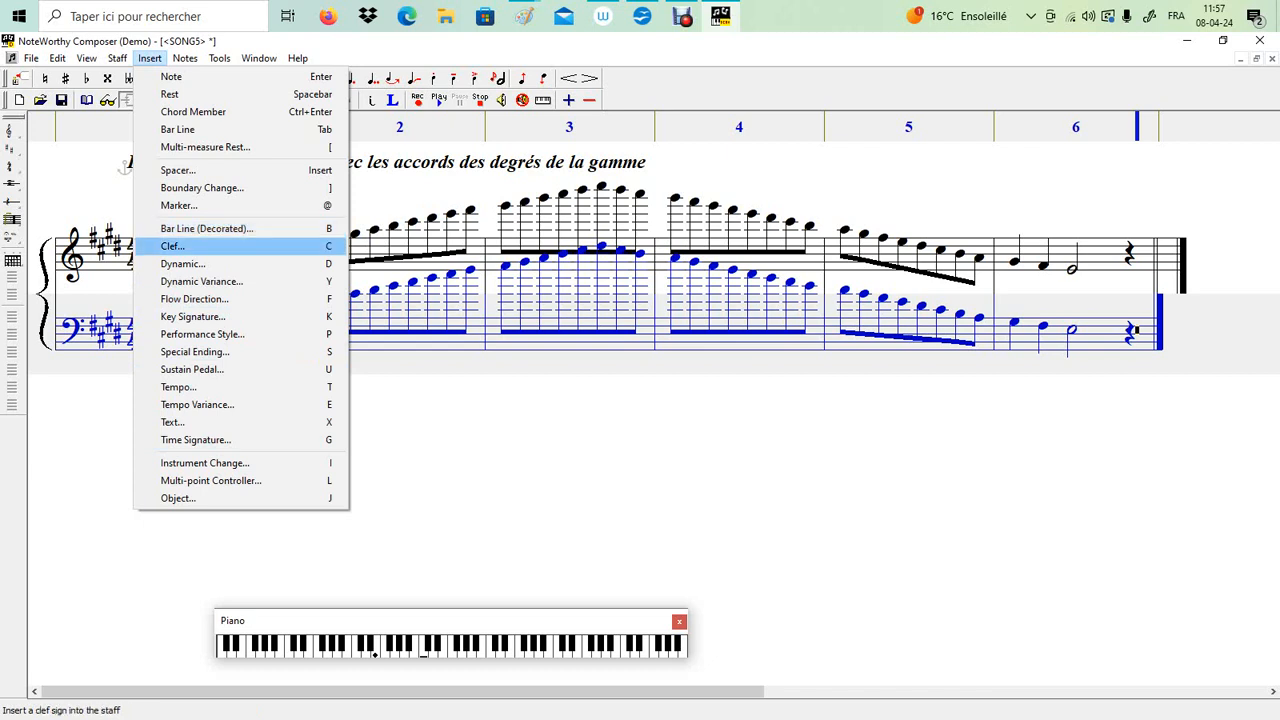
key("Down")
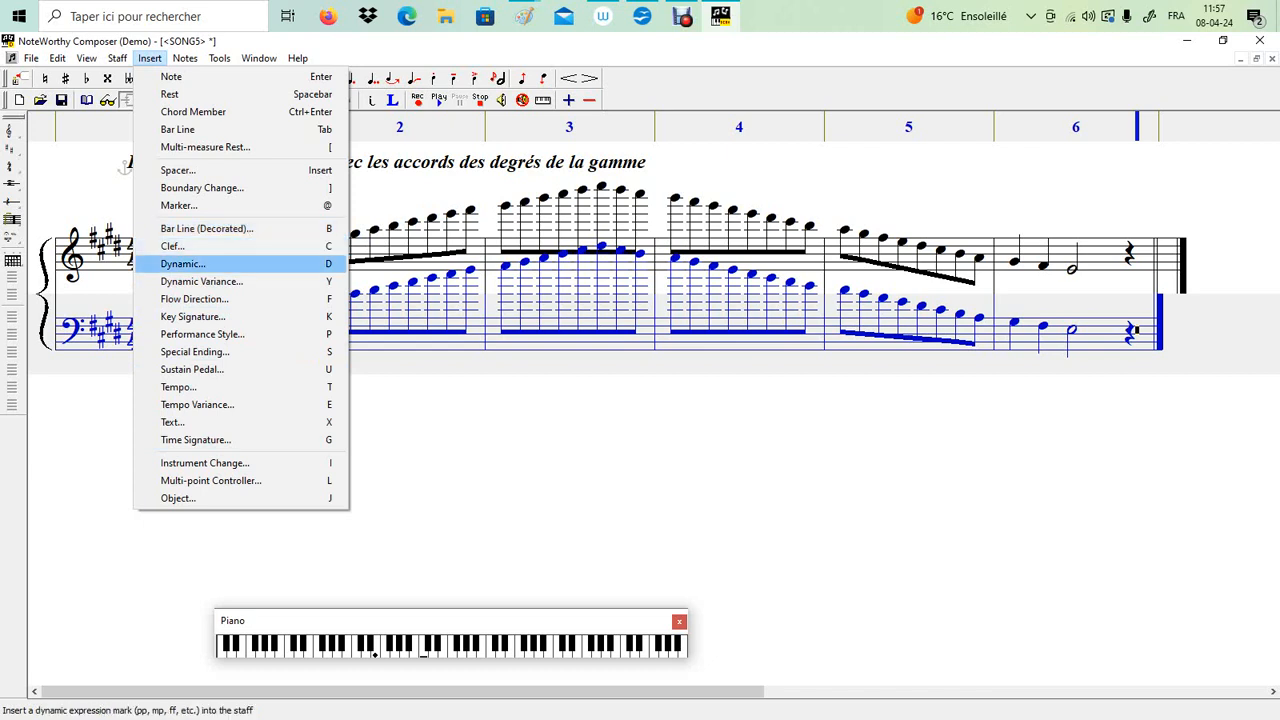
key("Up")
key("Up")
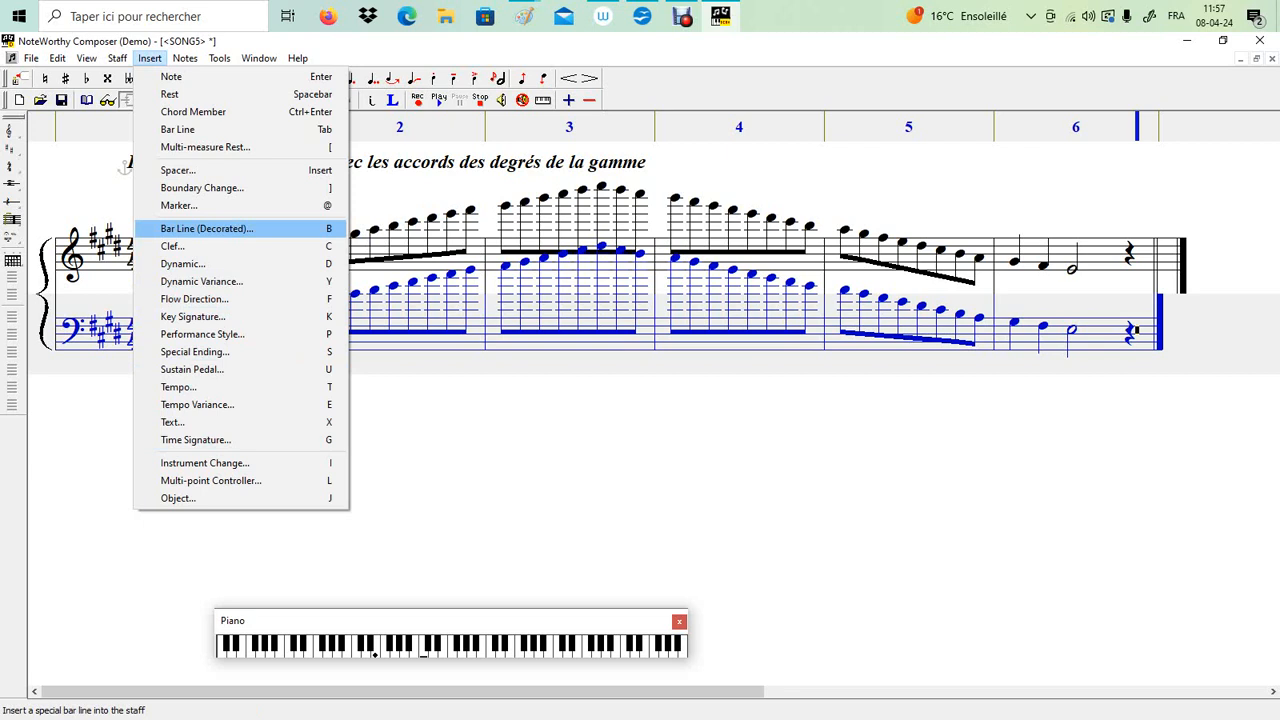
key("Up")
key("Up")
key("Up")
key("Up")
key("Down")
key("Down")
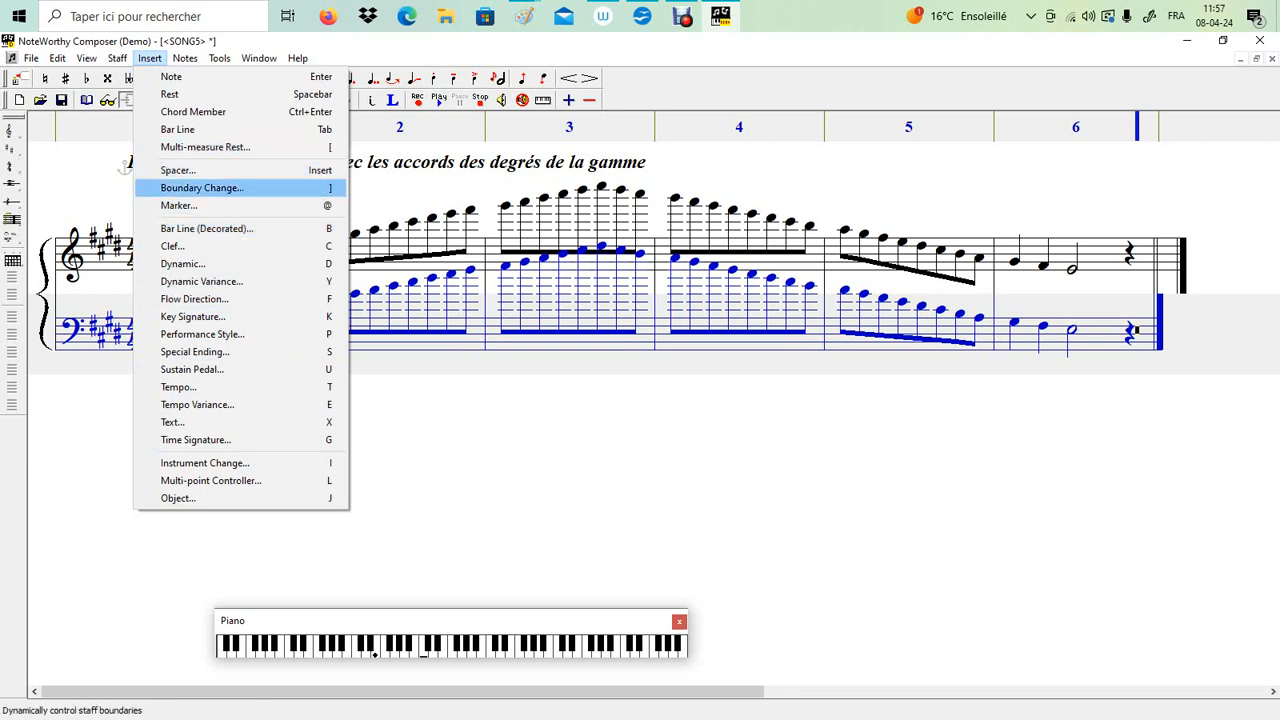
key("Down")
key("Down")
key("Down")
key("Down")
key("Down")
key("Down")
key("Down")
key("Down")
key("Down")
key("Down")
key("Down")
key("Down")
key("Down")
key("Down")
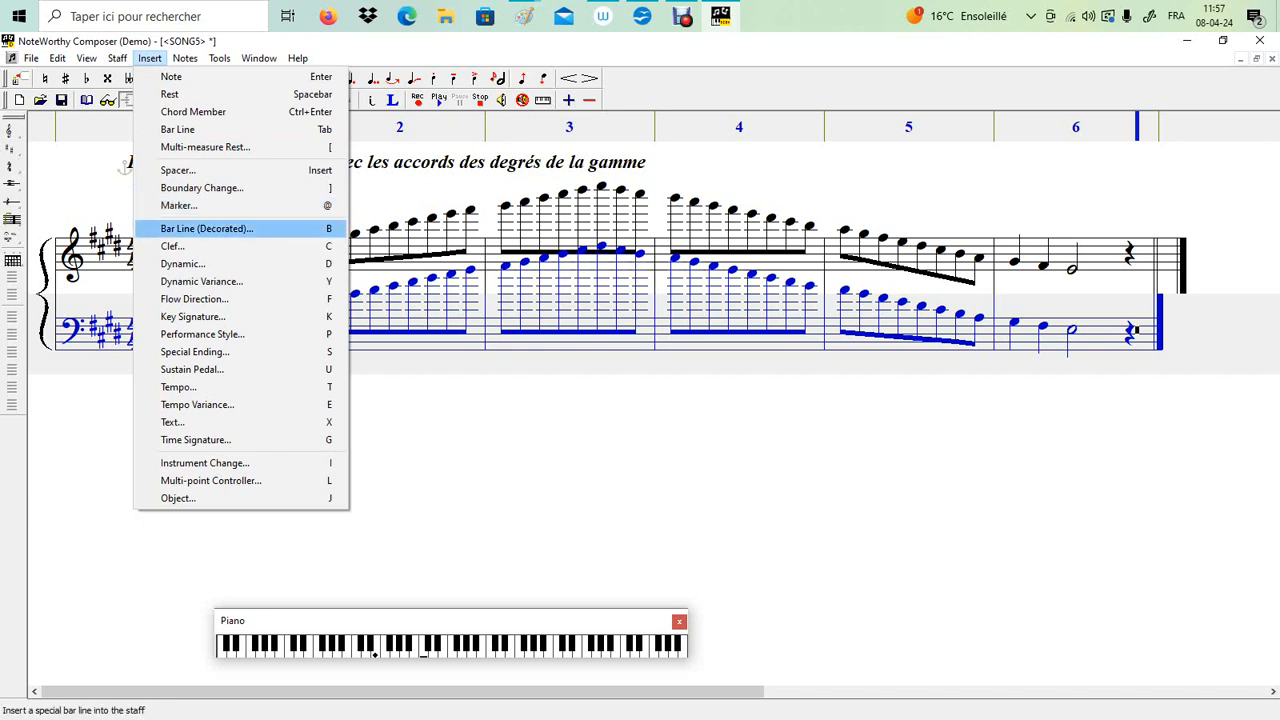
key("Up")
key("Up")
key("Up")
key("Up")
key("Up")
key("Up")
key("Up")
key("Up")
key("Up")
key("Up")
key("Up")
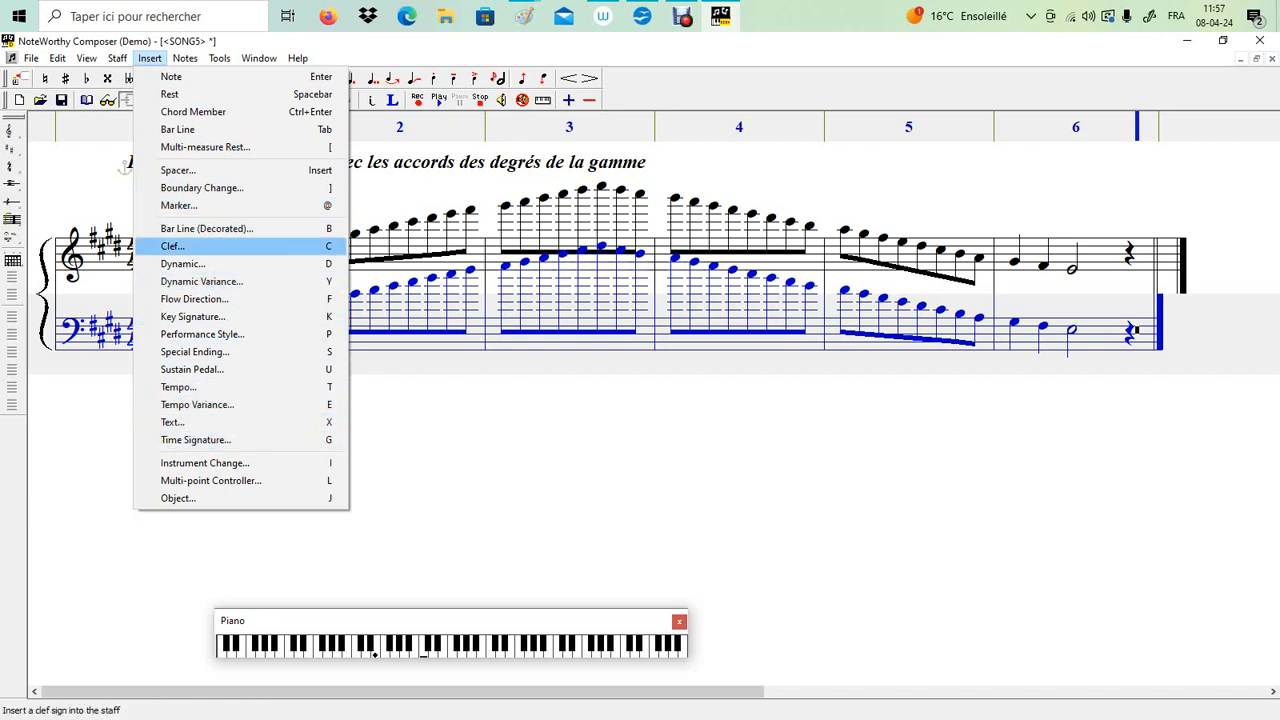
key("Up")
key("Down")
key("Down")
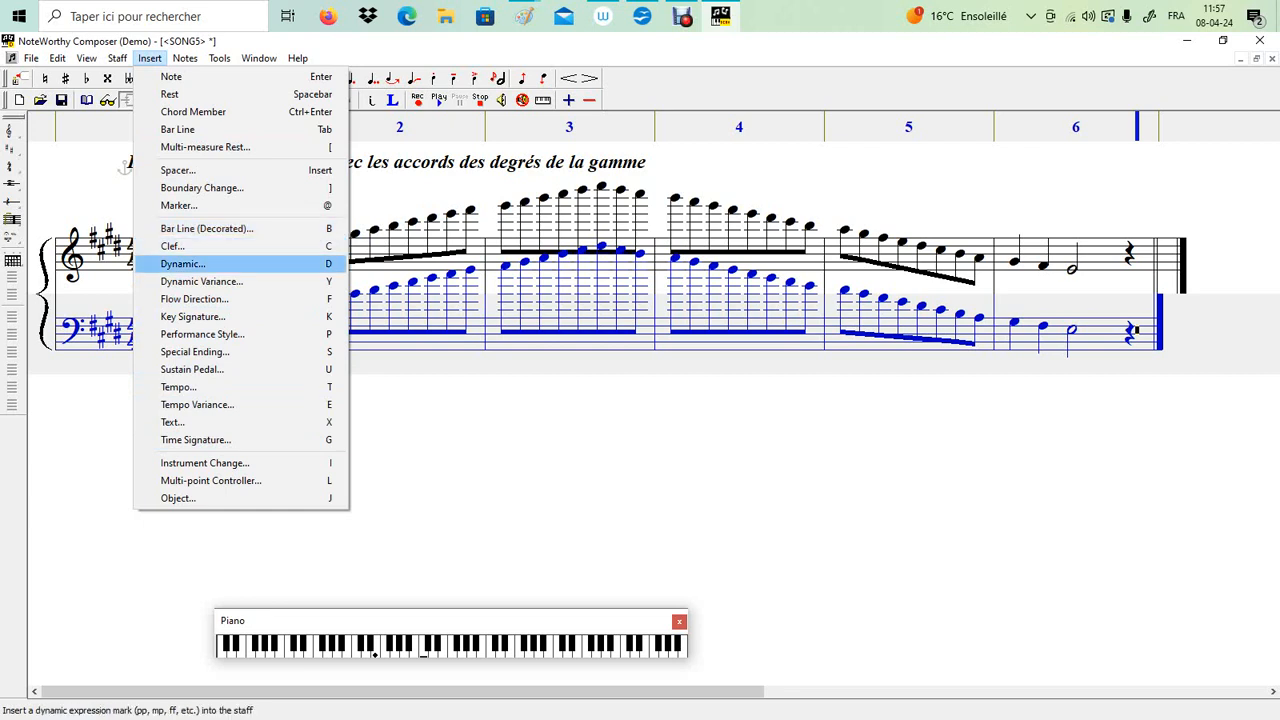
key("Down")
key("Down")
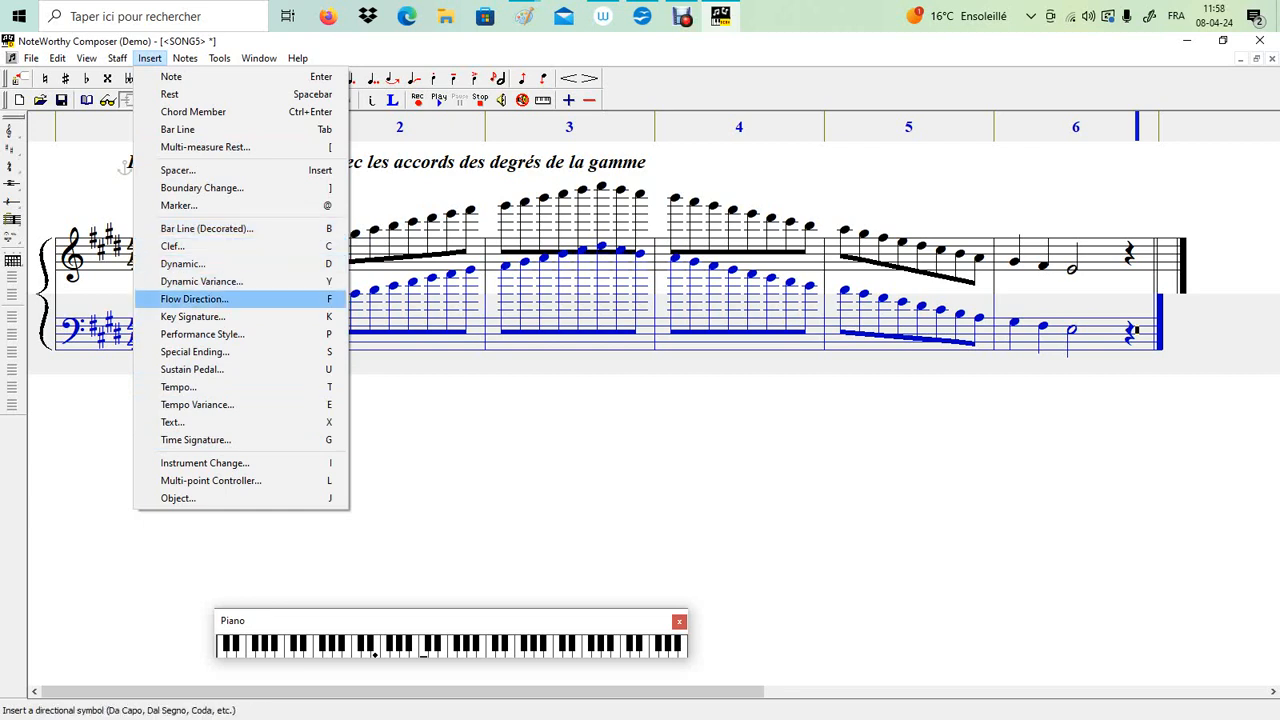
key("Down")
key("Down")
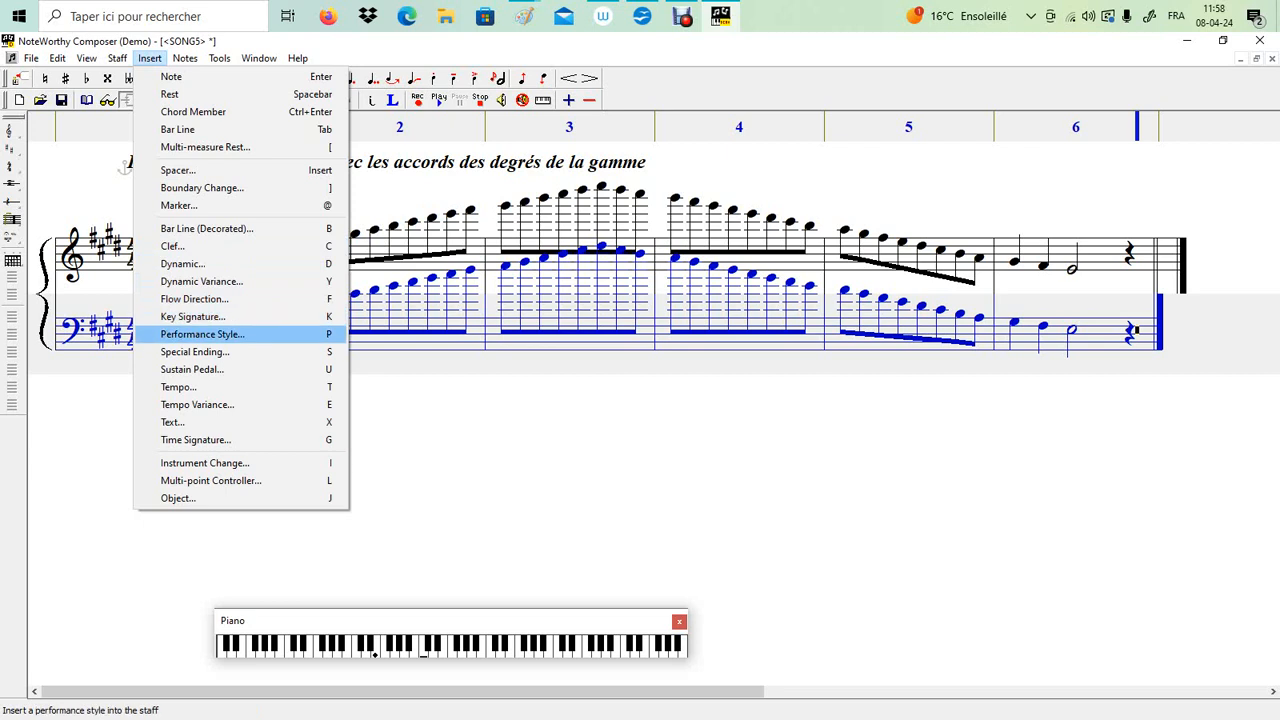
key("Down")
key("Down")
key("Down")
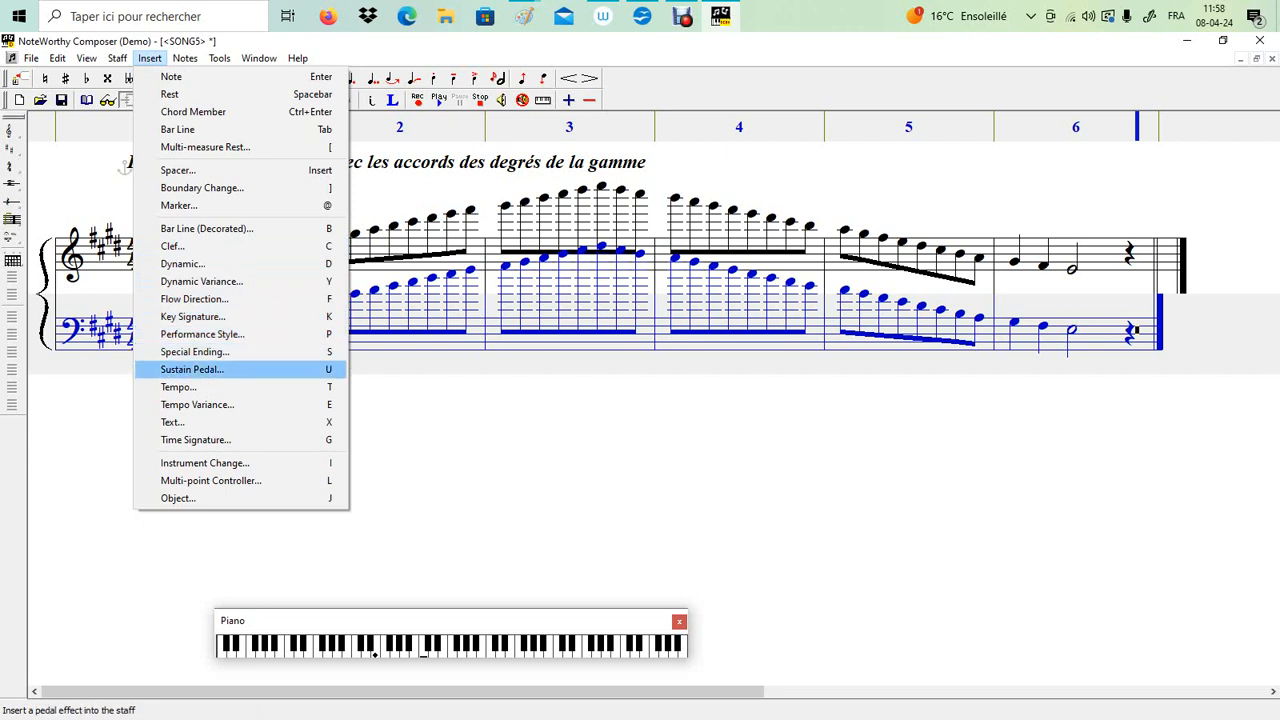
key("Down")
key("Down")
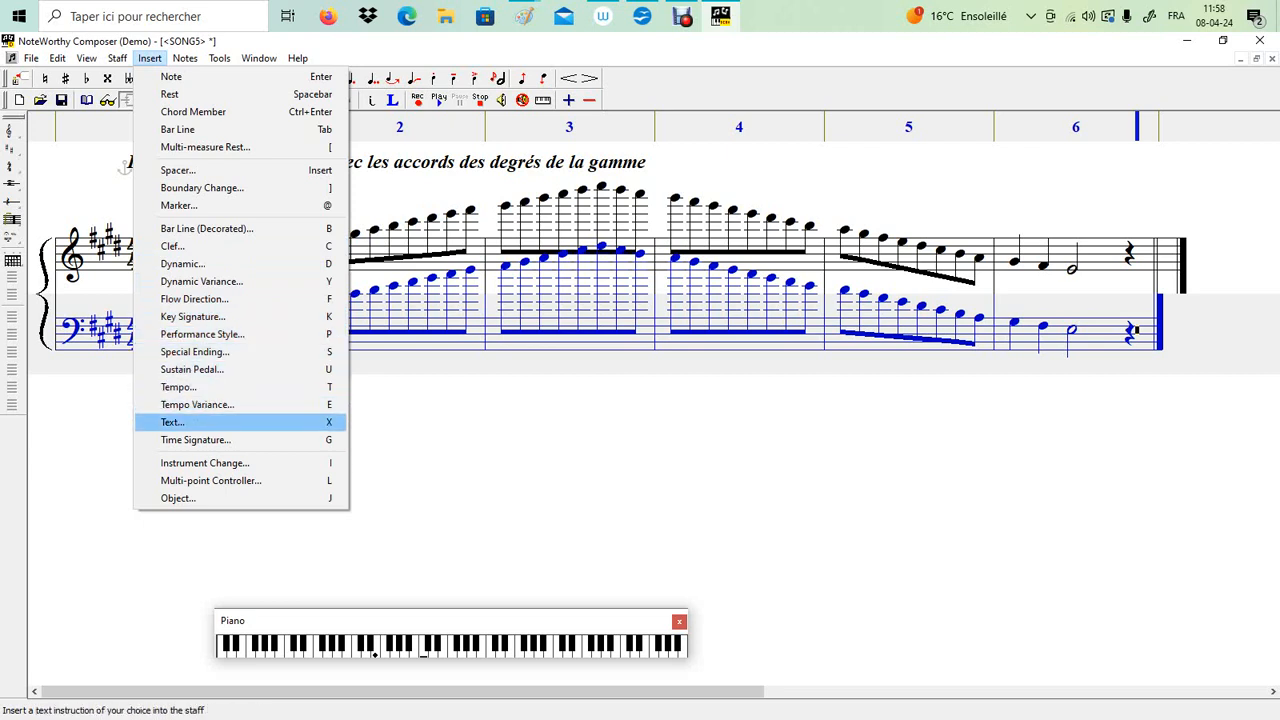
key("Down")
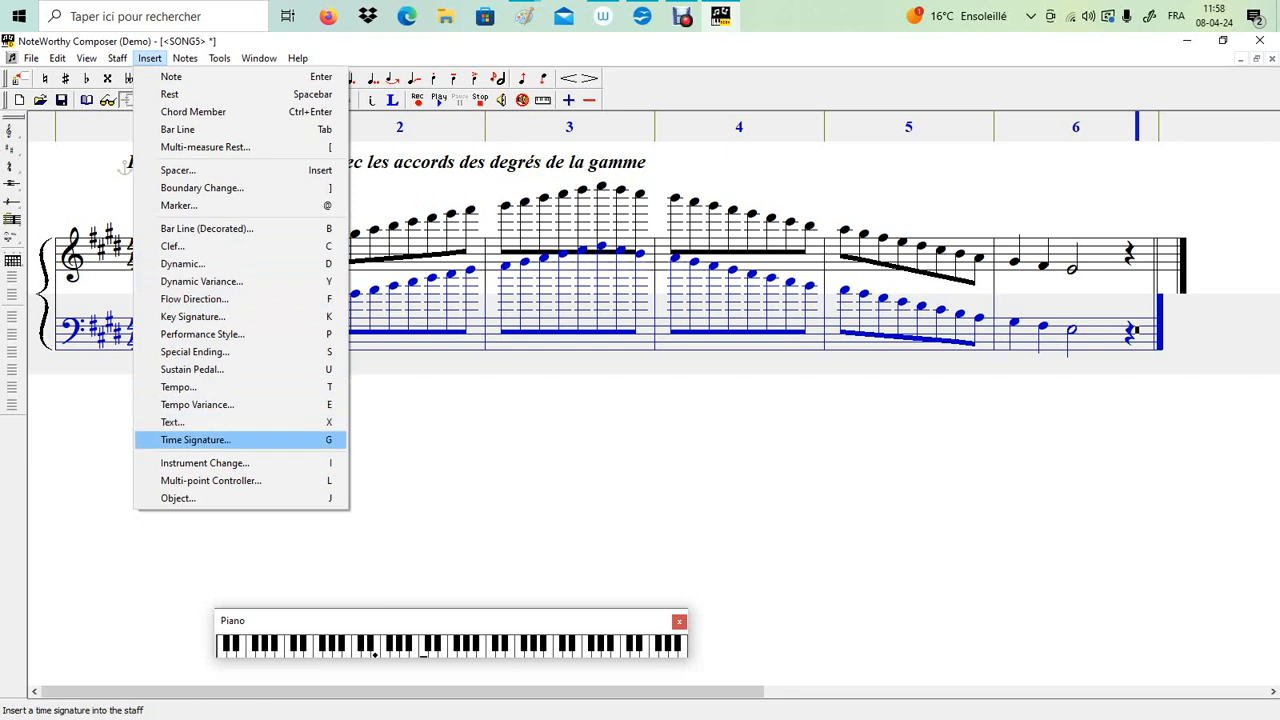
key("Down")
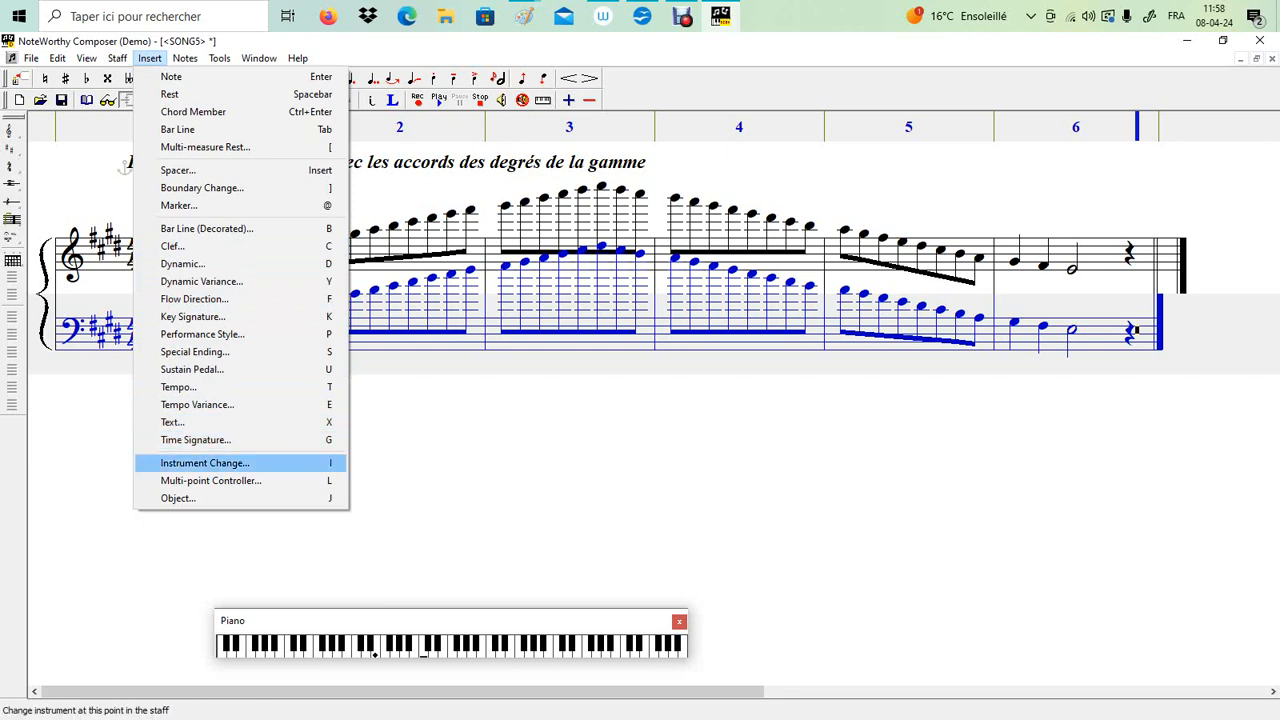
key("Down")
key("Down")
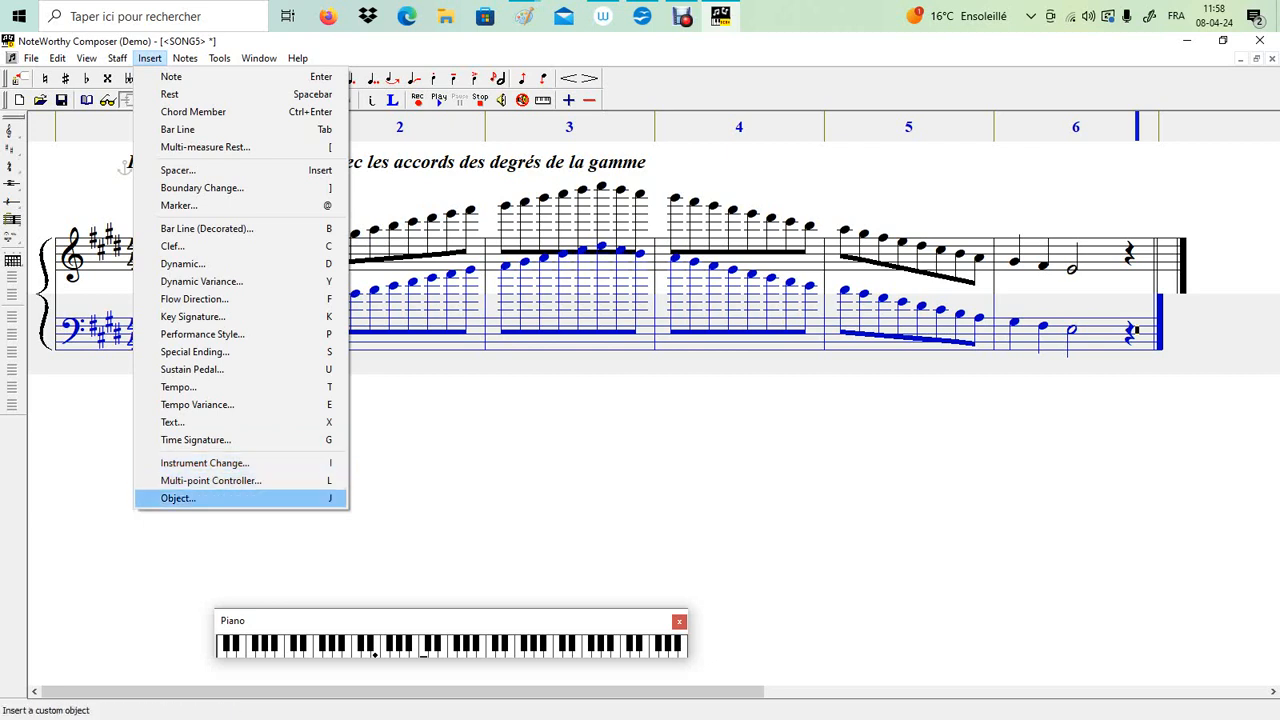
key("Up")
key("Up")
key("Return")
key("Up")
key("Up")
key("Up")
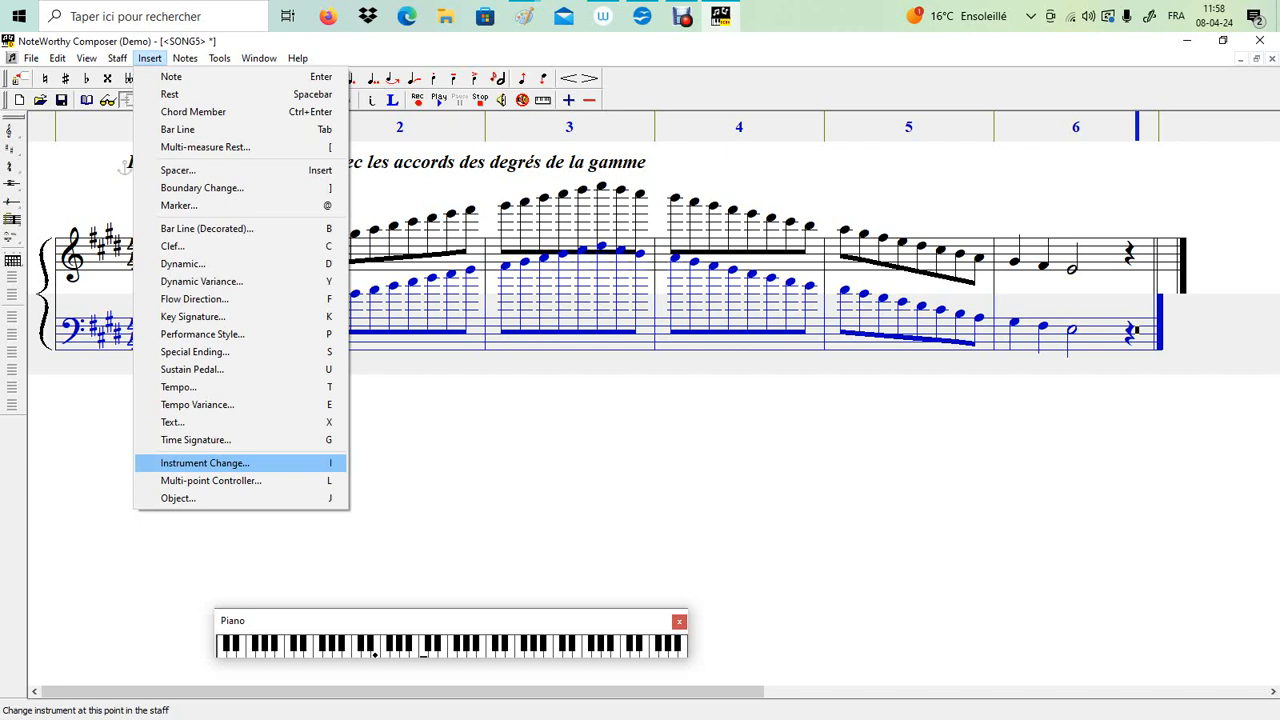
key("Up")
key("Up")
key("Up")
key("Up")
key("Up")
key("Up")
key("Up")
key("Up")
key("Up")
key("Up")
key("Up")
key("Up")
key("Up")
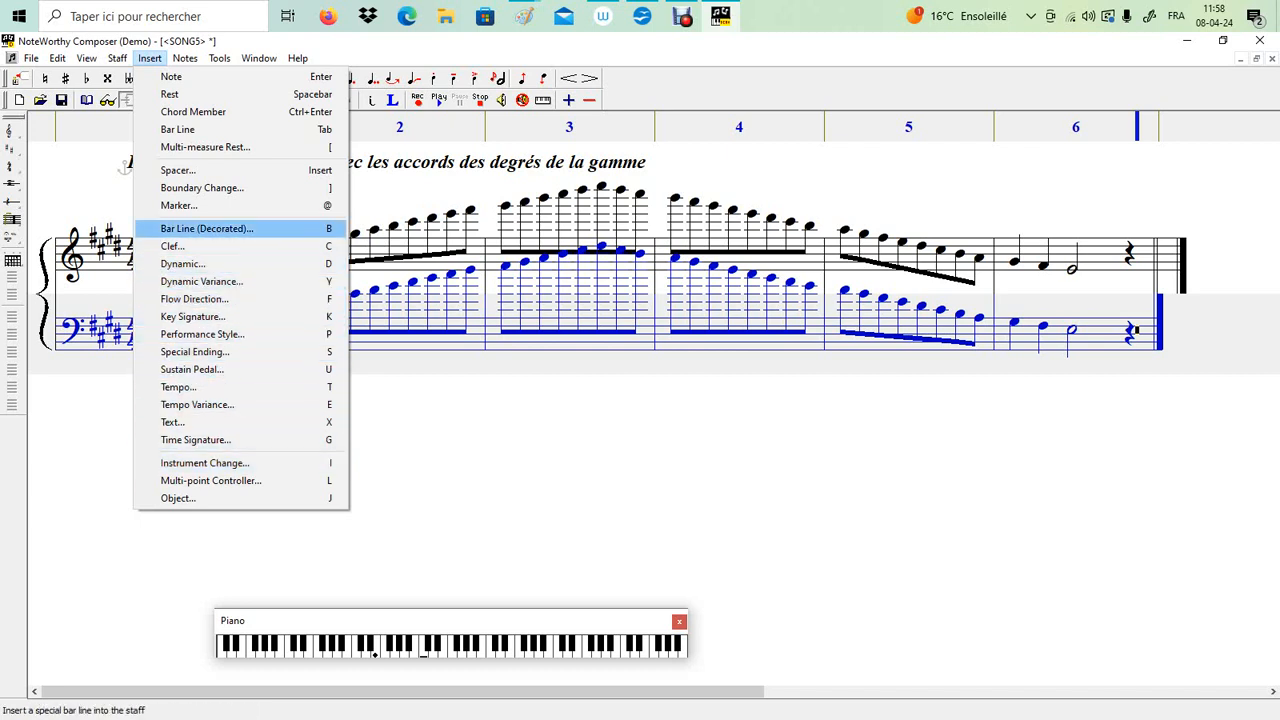
key("Return")
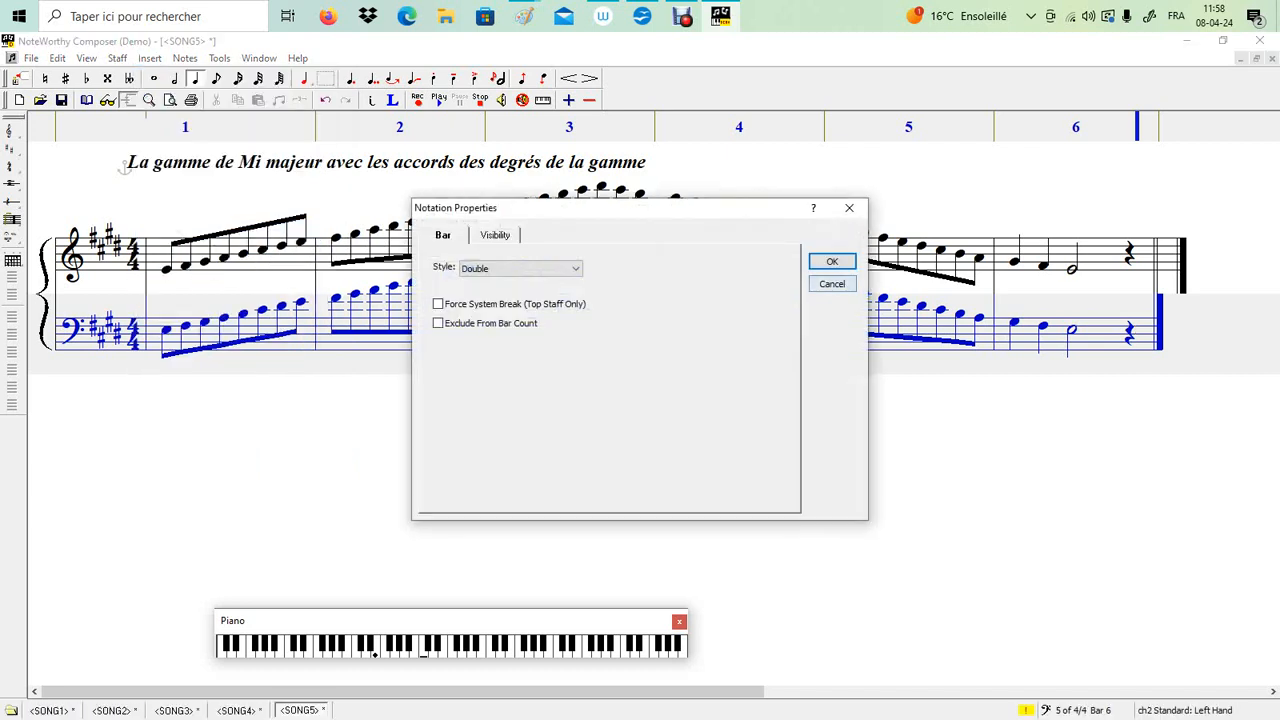
key("Return")
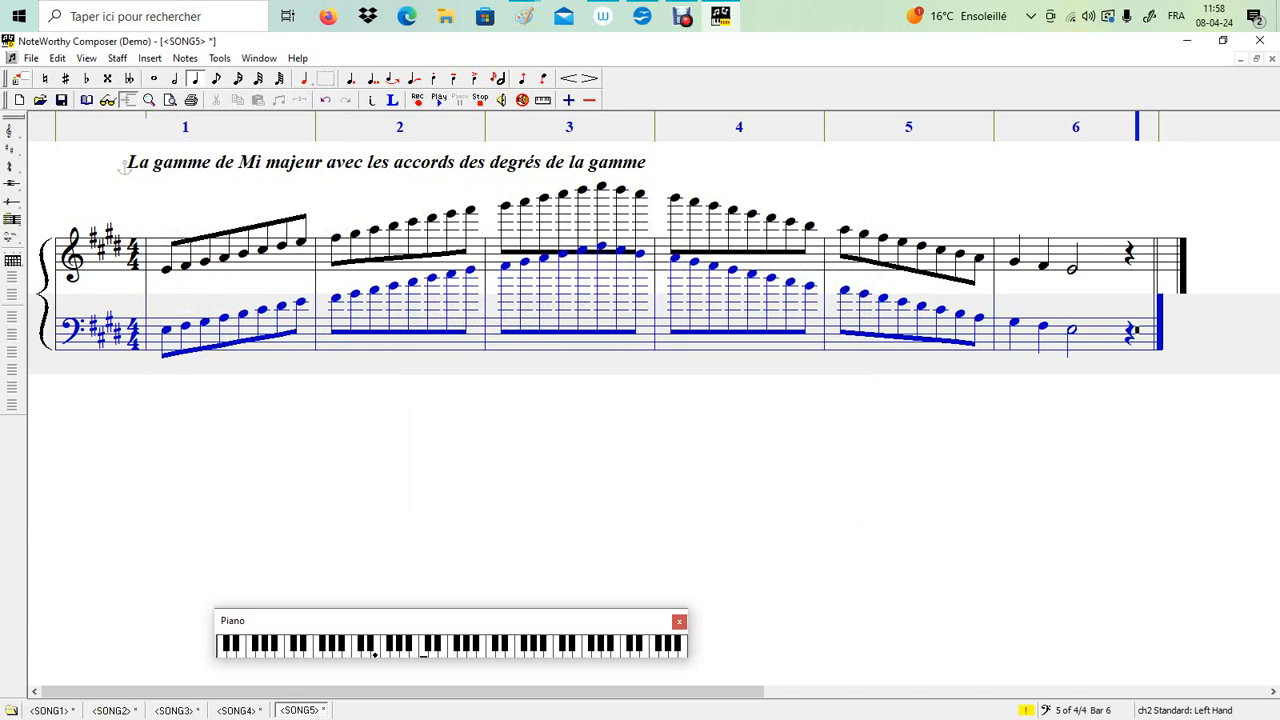
left_click(150, 58)
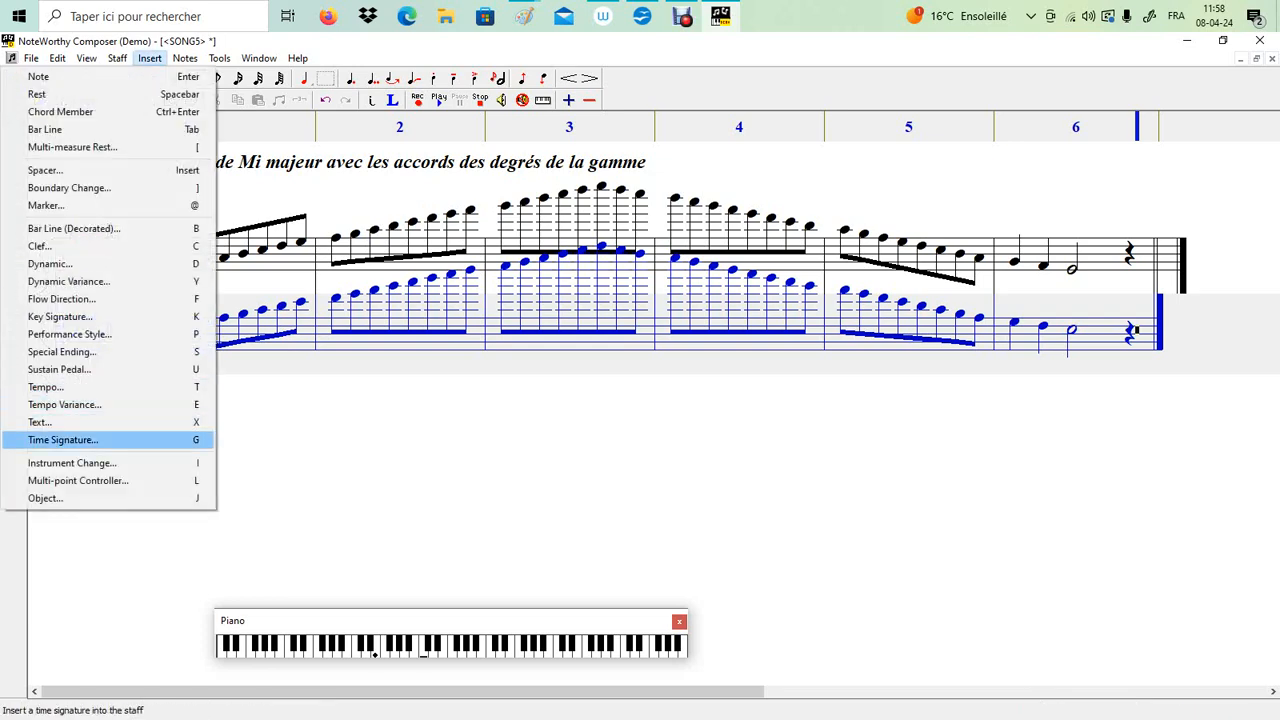
key("Return")
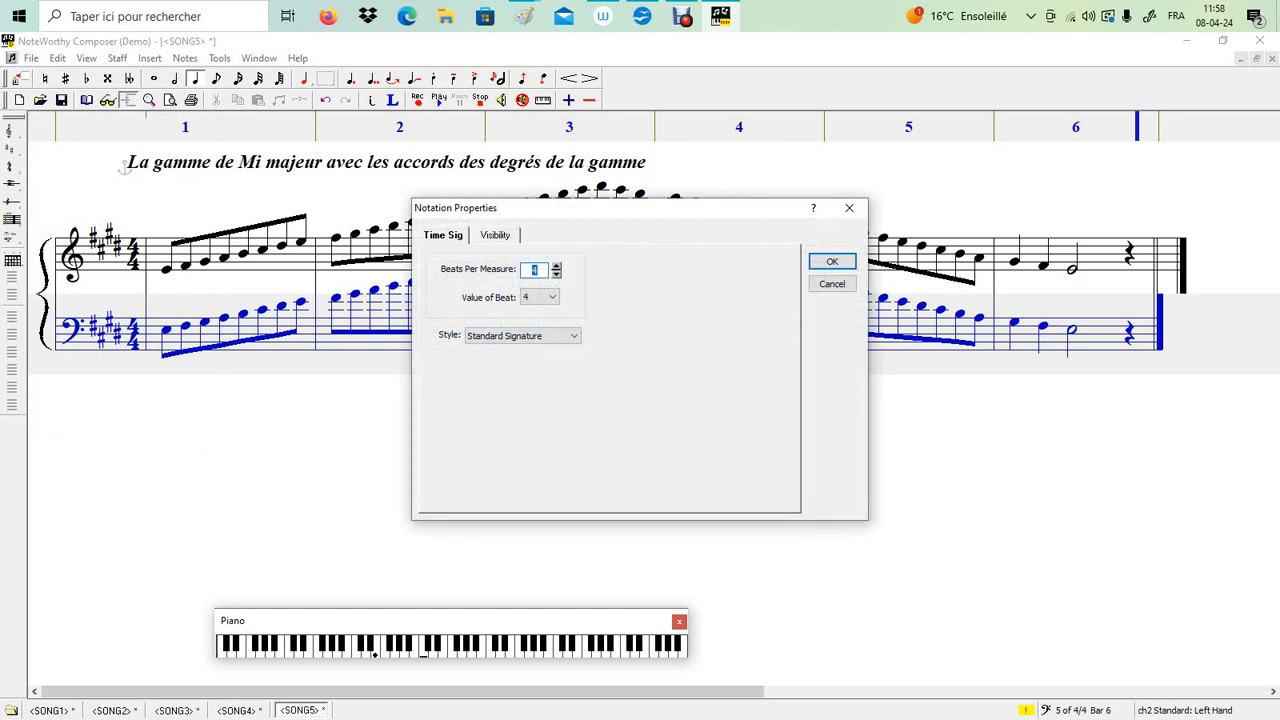
left_click(832, 284)
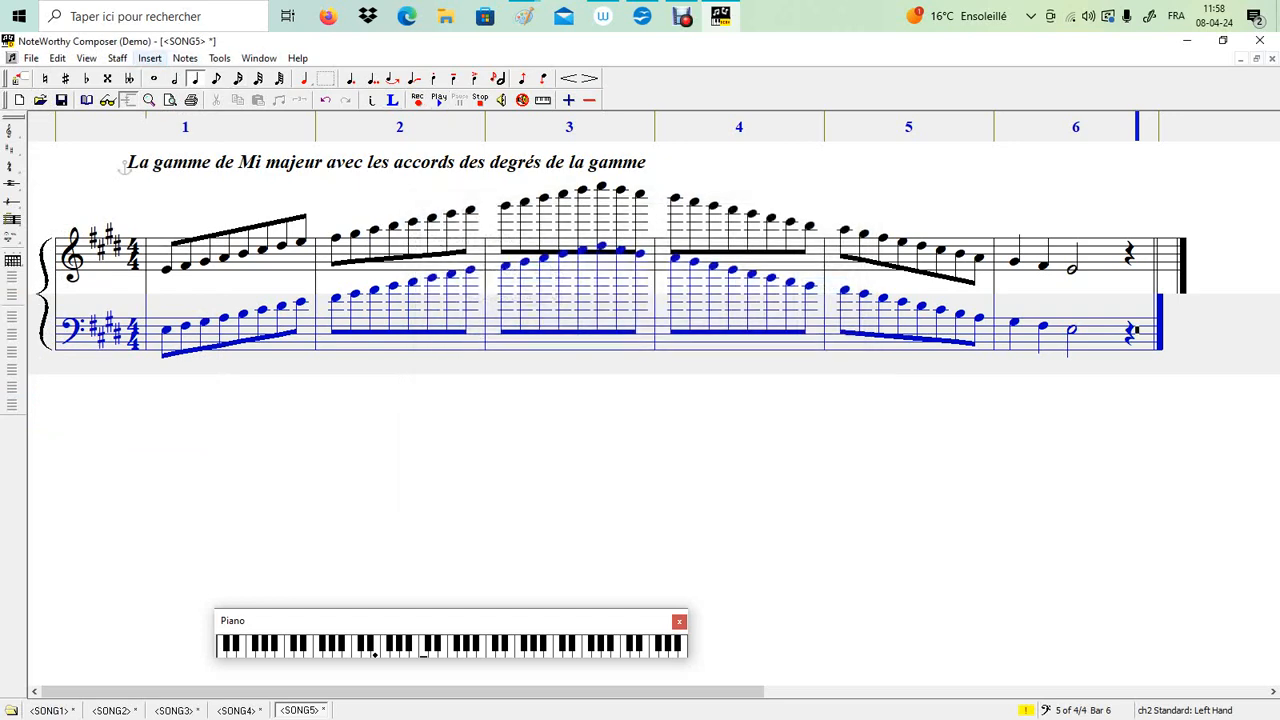
Insert a decorated bar line with the Double style at the end of the lower staff
left_click(150, 58)
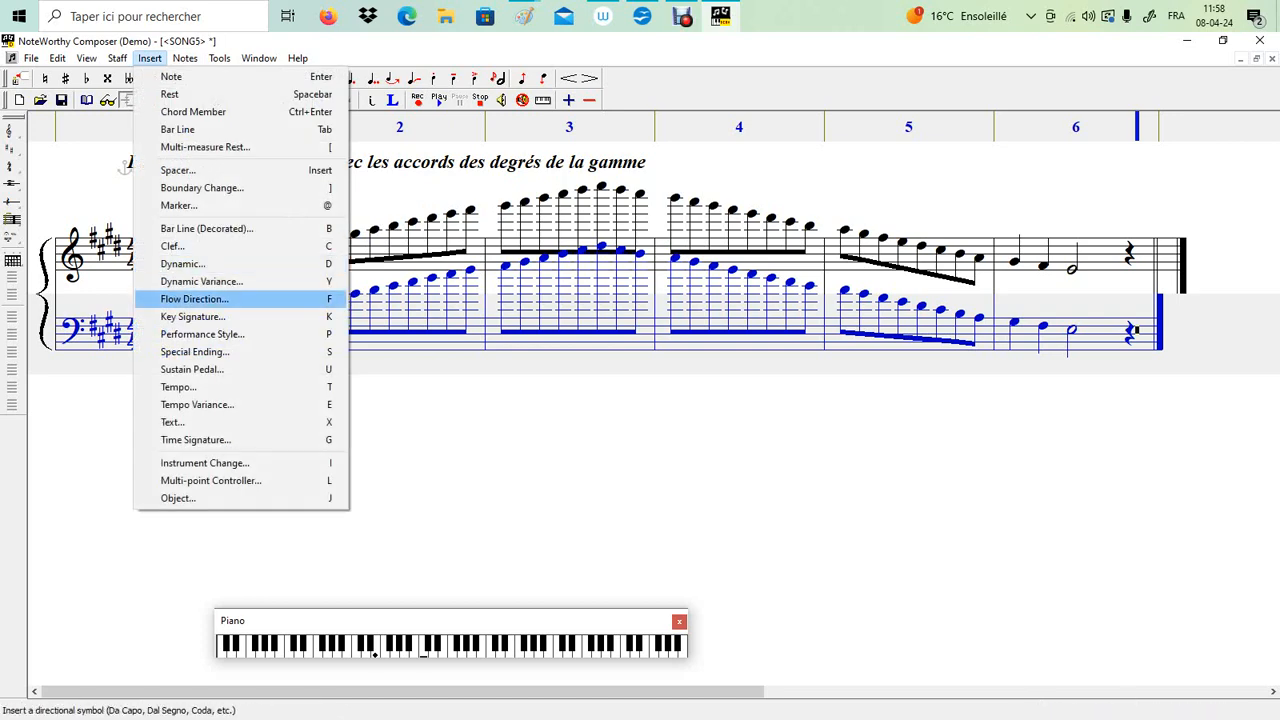
left_click(207, 228)
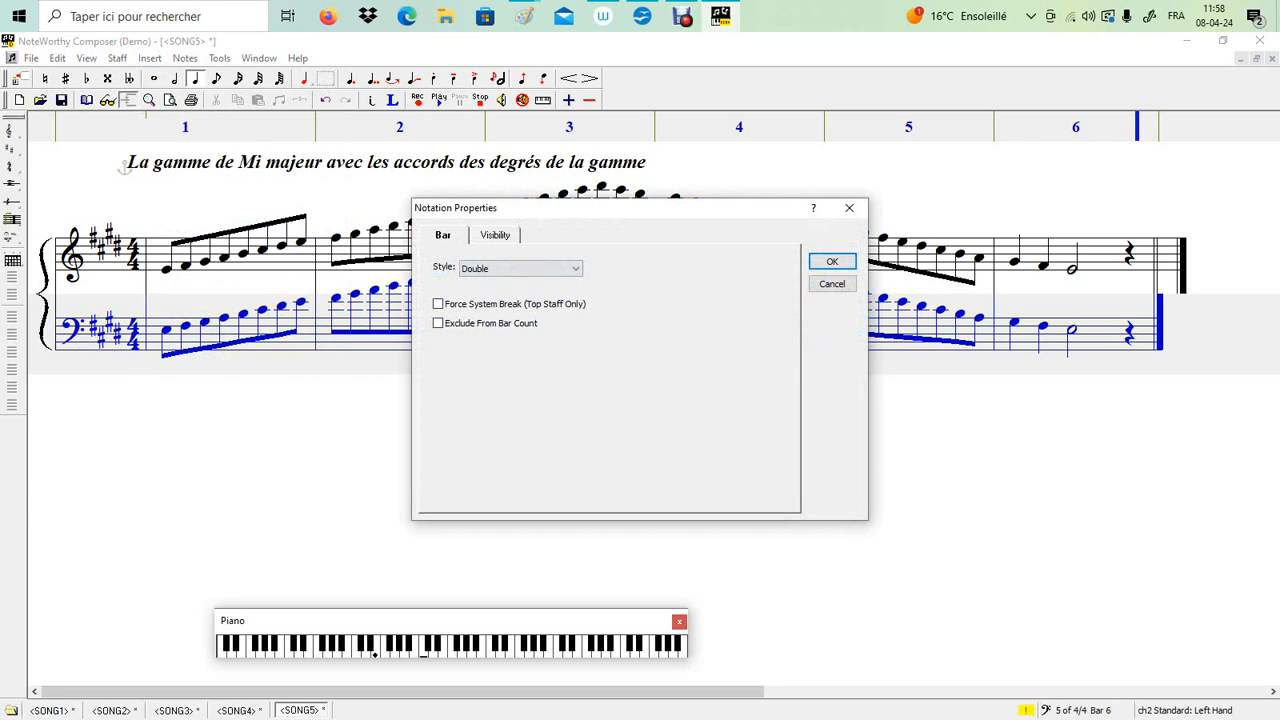
key("Return")
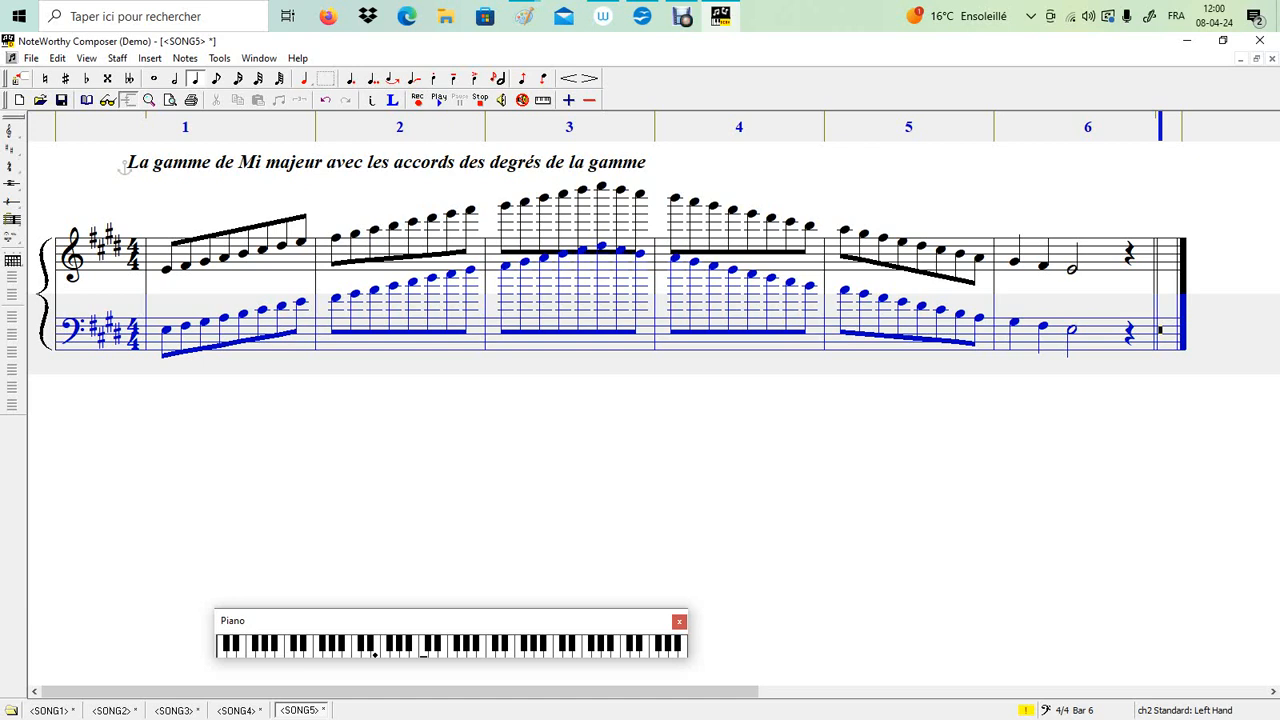
Enter the quarter notes E, F♯, G♯ and A in bar 7 of the upper staff, after the double bar line
key("ctrl+Up")
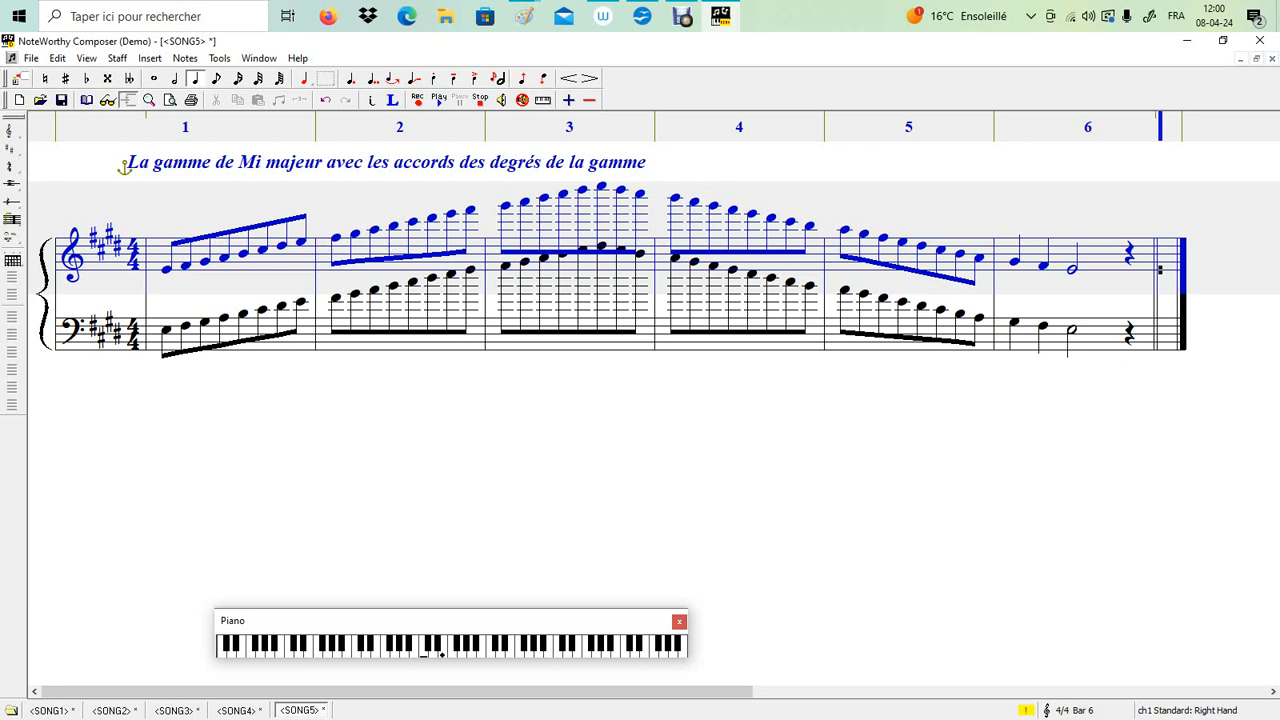
key("Return")
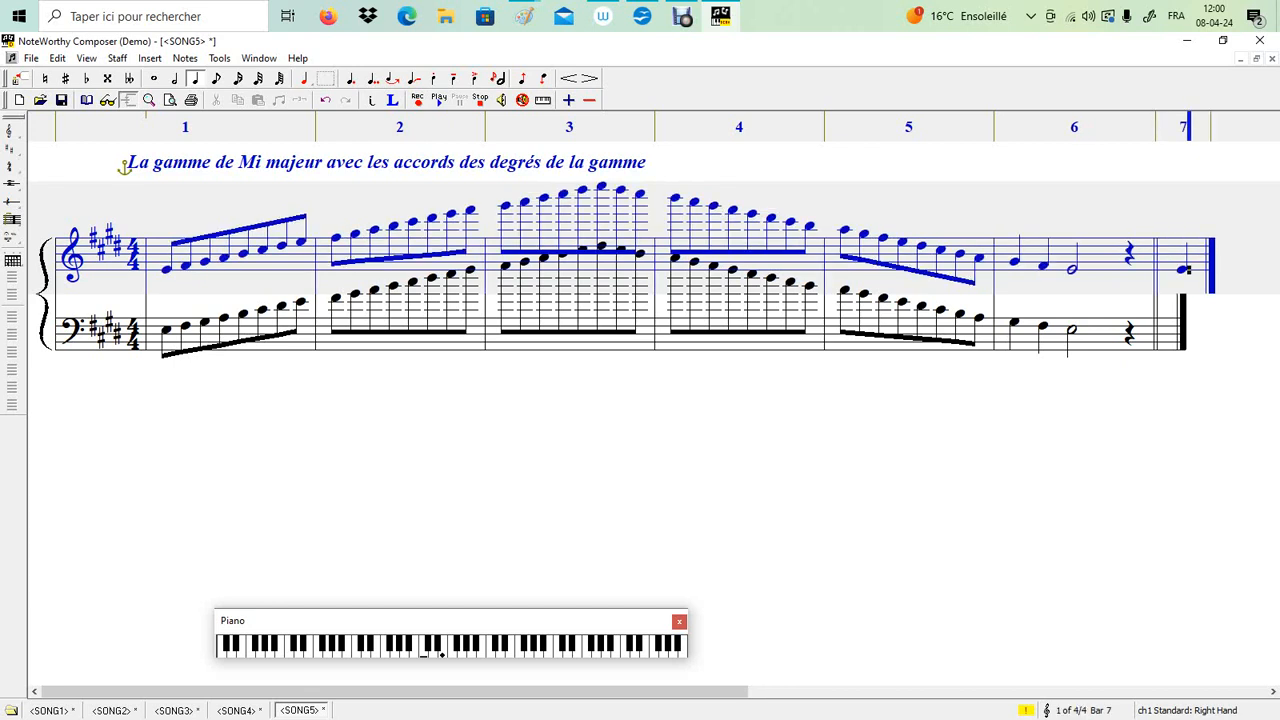
key("Return")
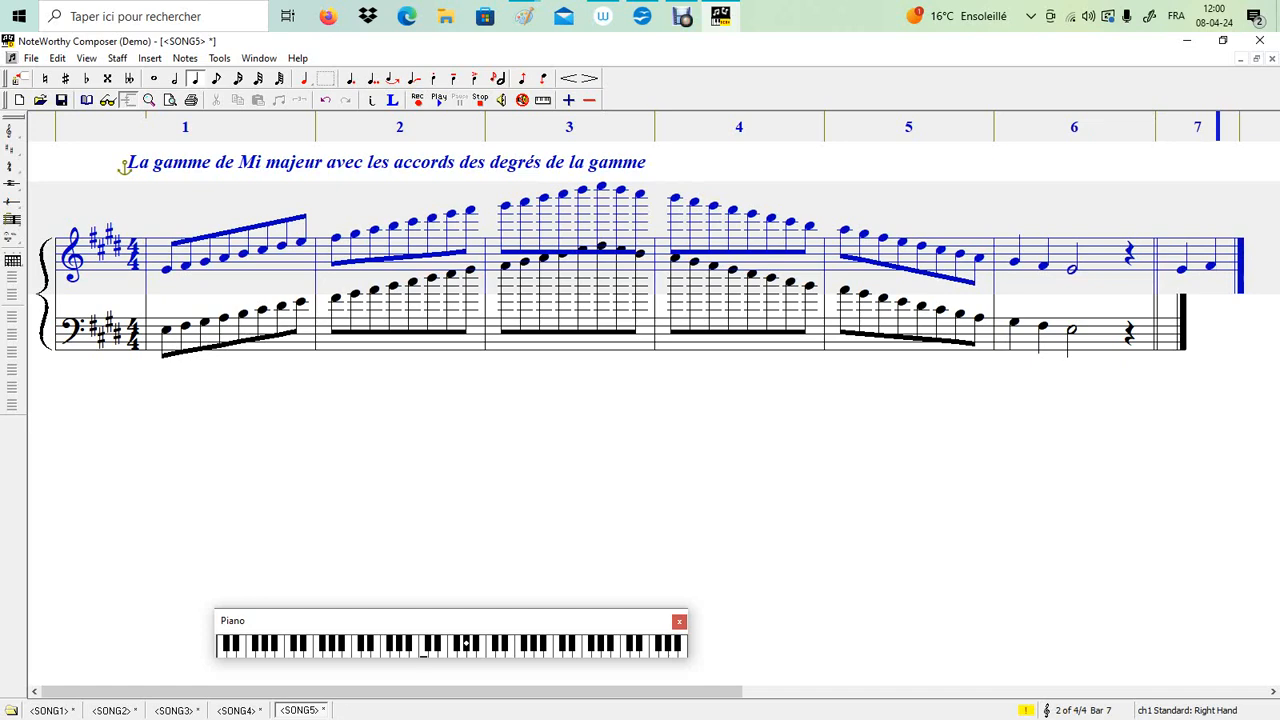
scroll(654, 257, "down", 10)
scroll(654, 257, "up", 10)
scroll(654, 257, "down", 2)
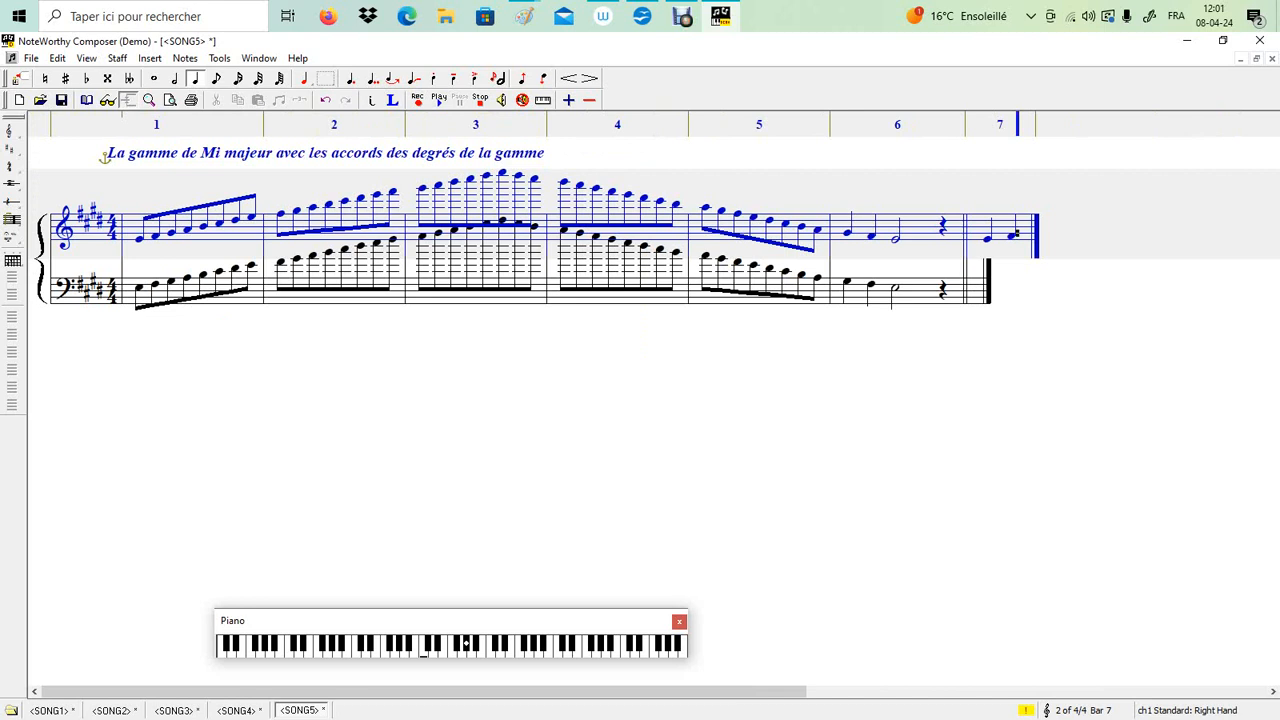
key("Return")
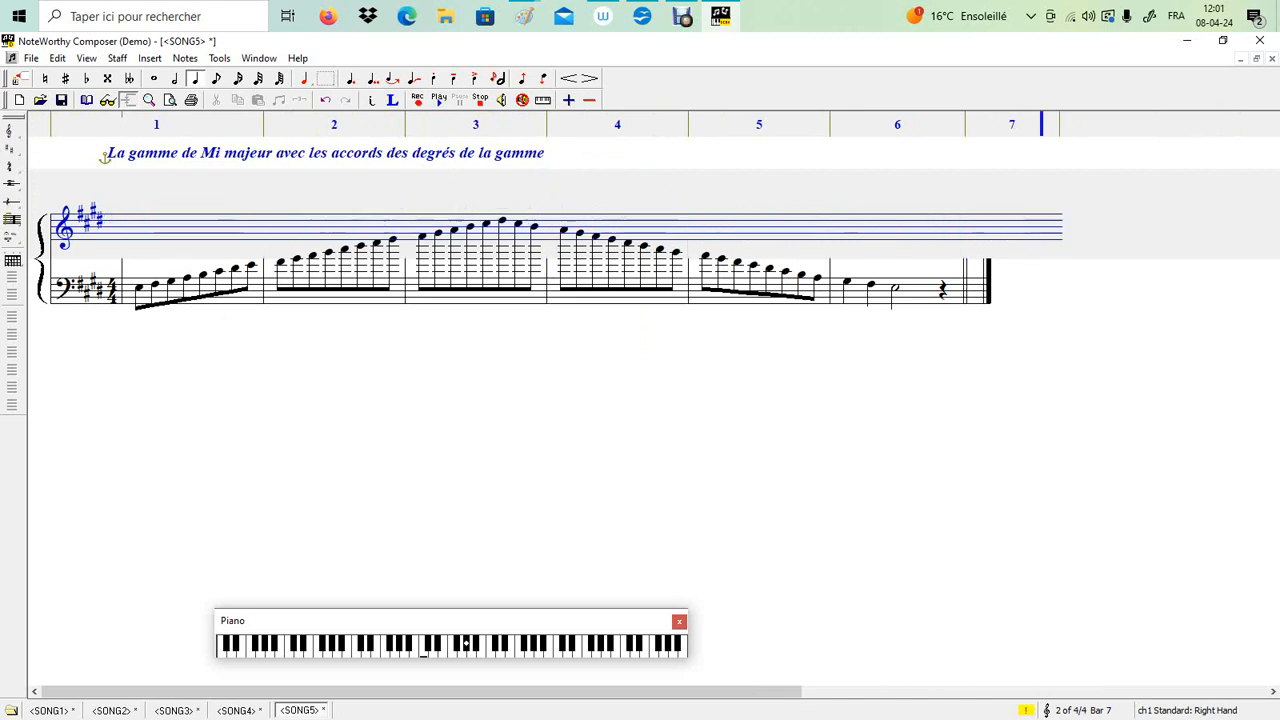
key("Return")
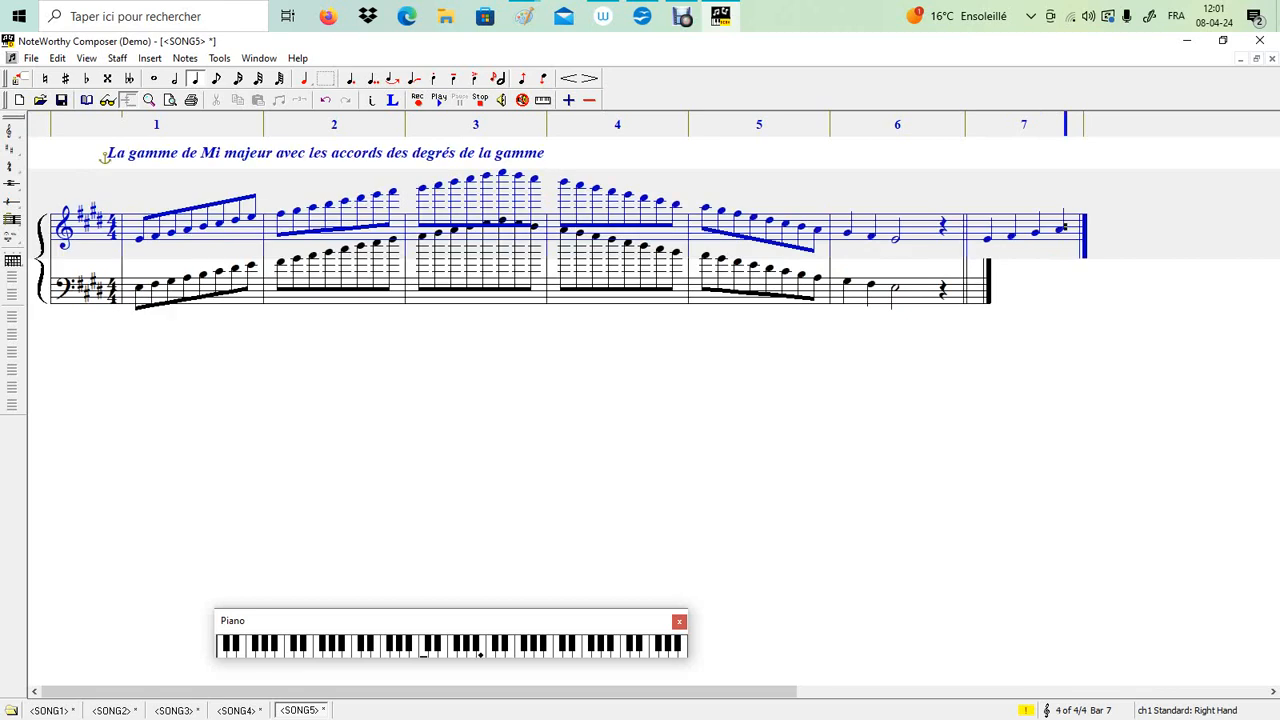
Complete the ascending scale in bar 7 of the upper staff with quarter notes B, C♯, D♯ and high E
left_click(1017, 233)
key("Right")
key("Right")
key("Return")
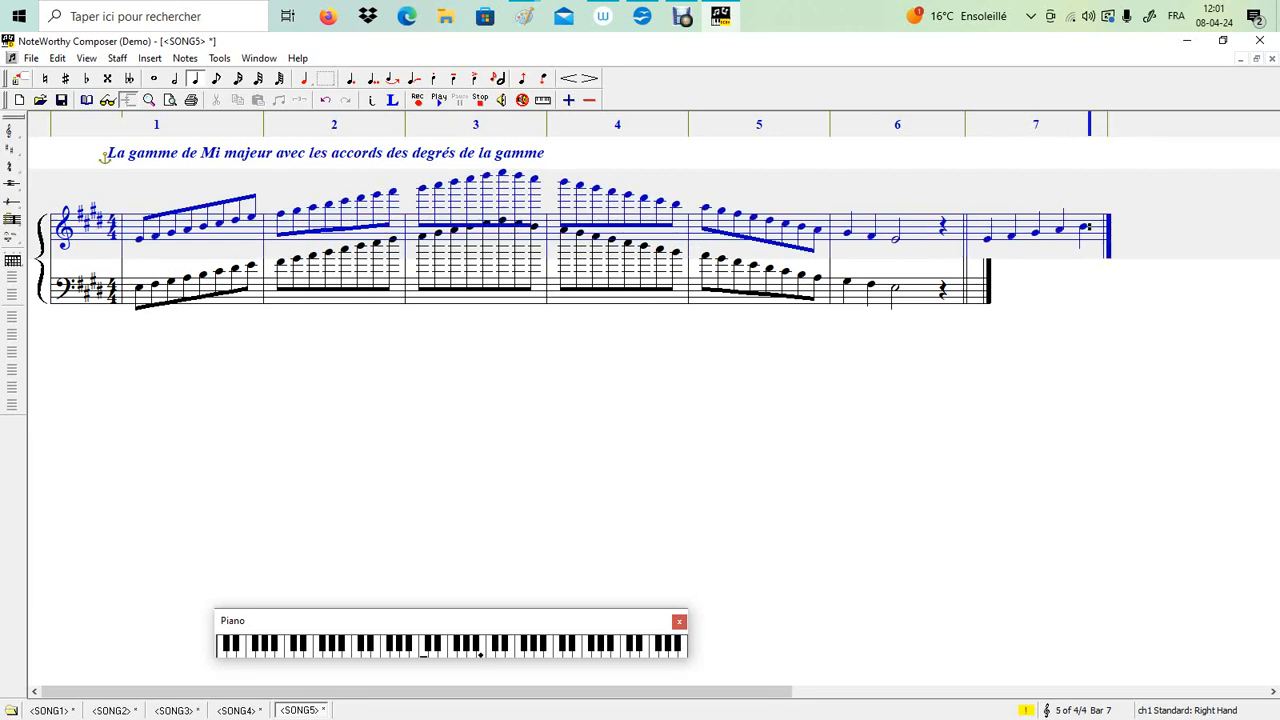
key("Return")
key("Return")
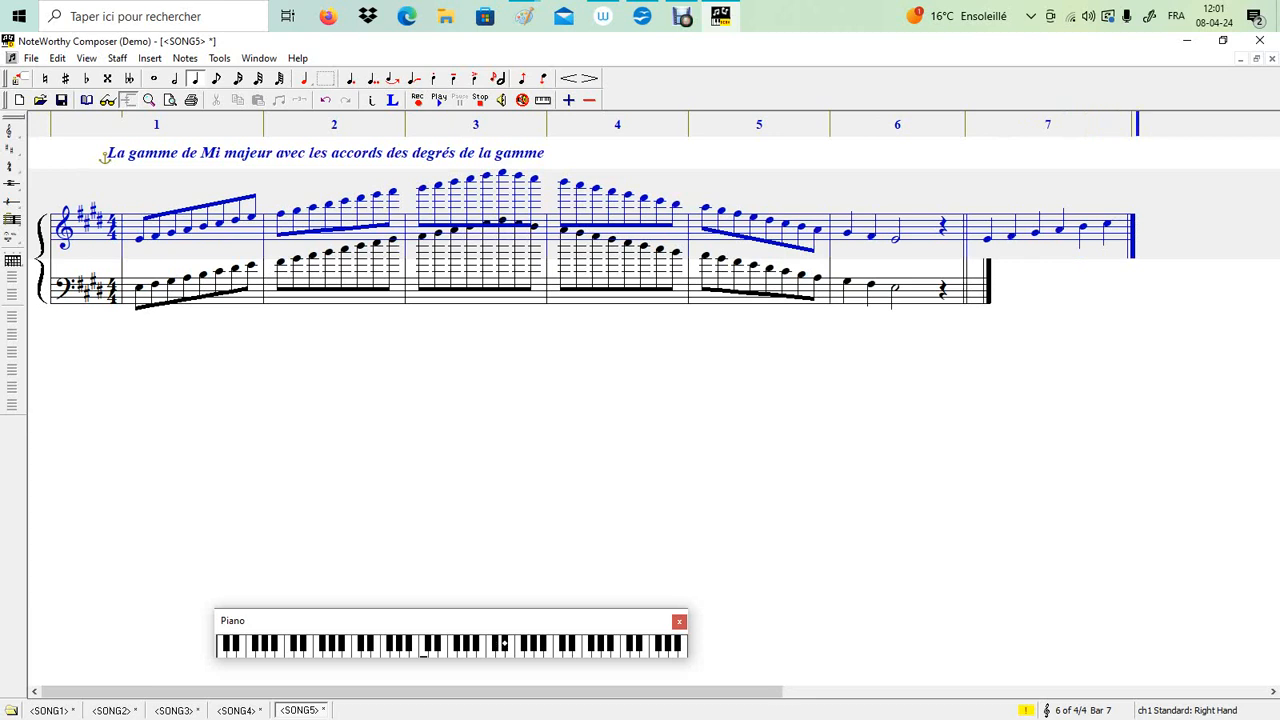
key("Return")
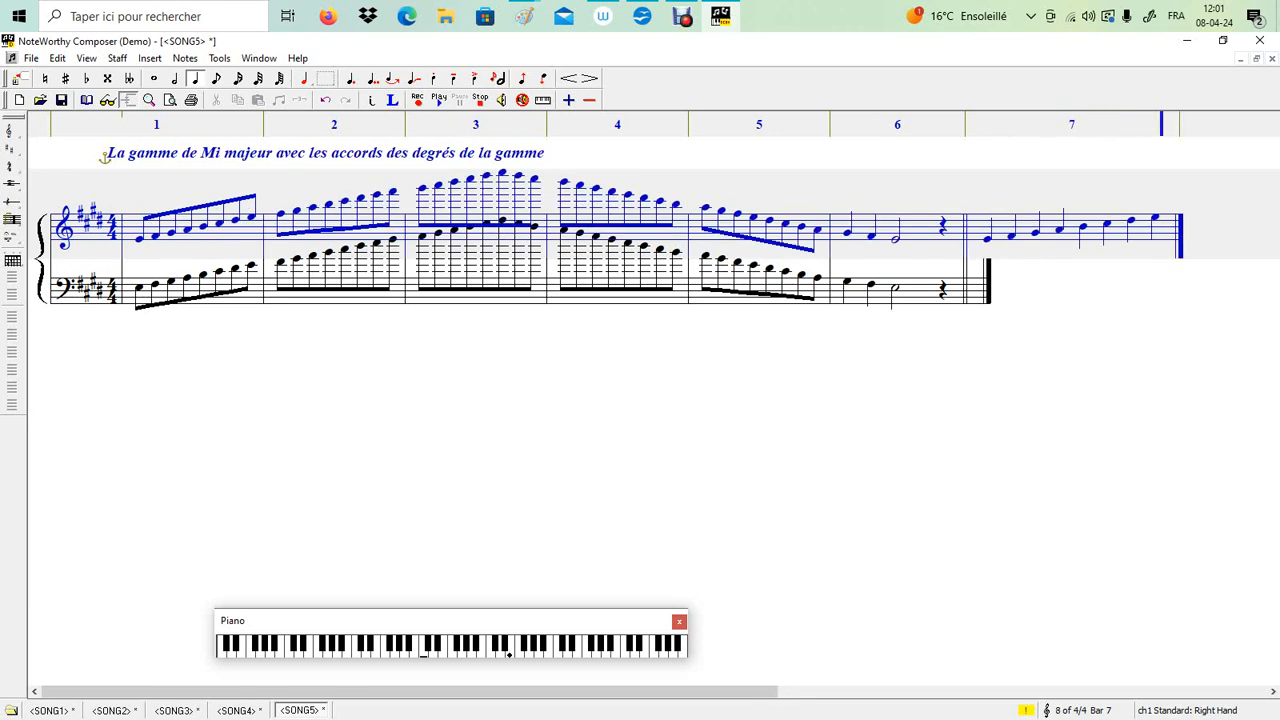
Enter the quarter notes E, F♯, G♯ and A in bar 7 of the lower staff
key("ctrl+Down")
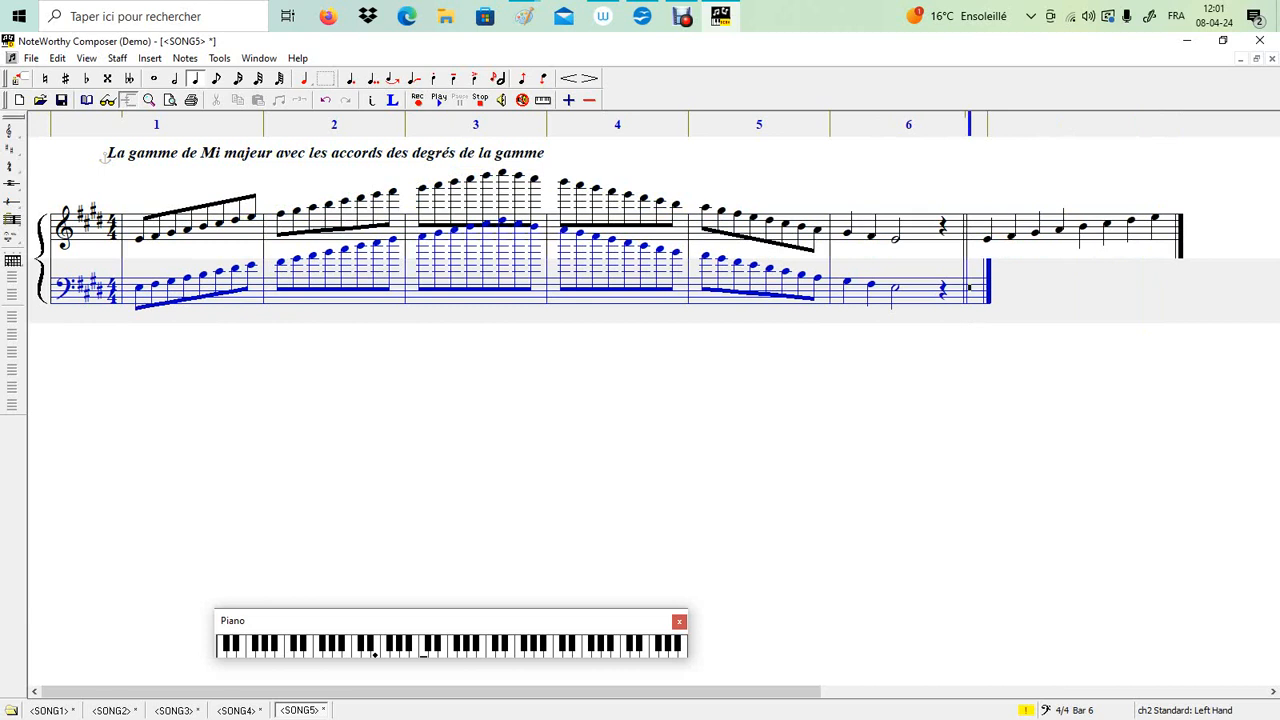
key("Return")
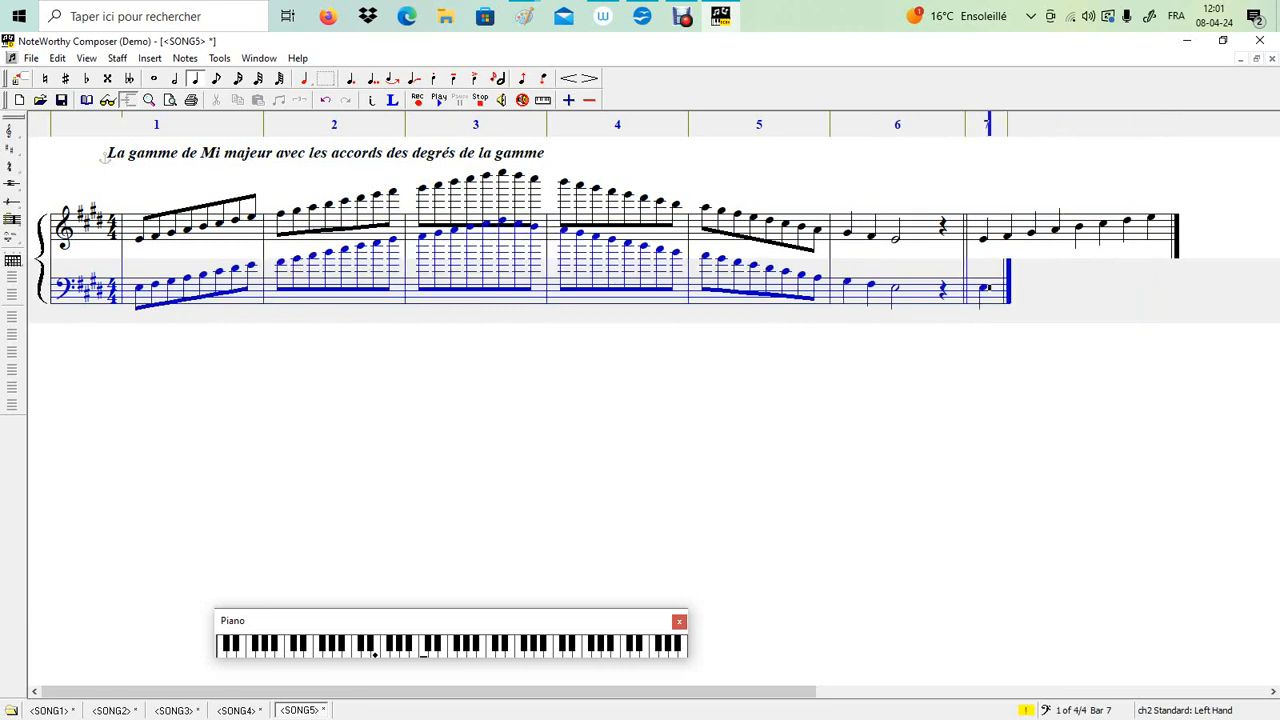
key("Up")
key("Return")
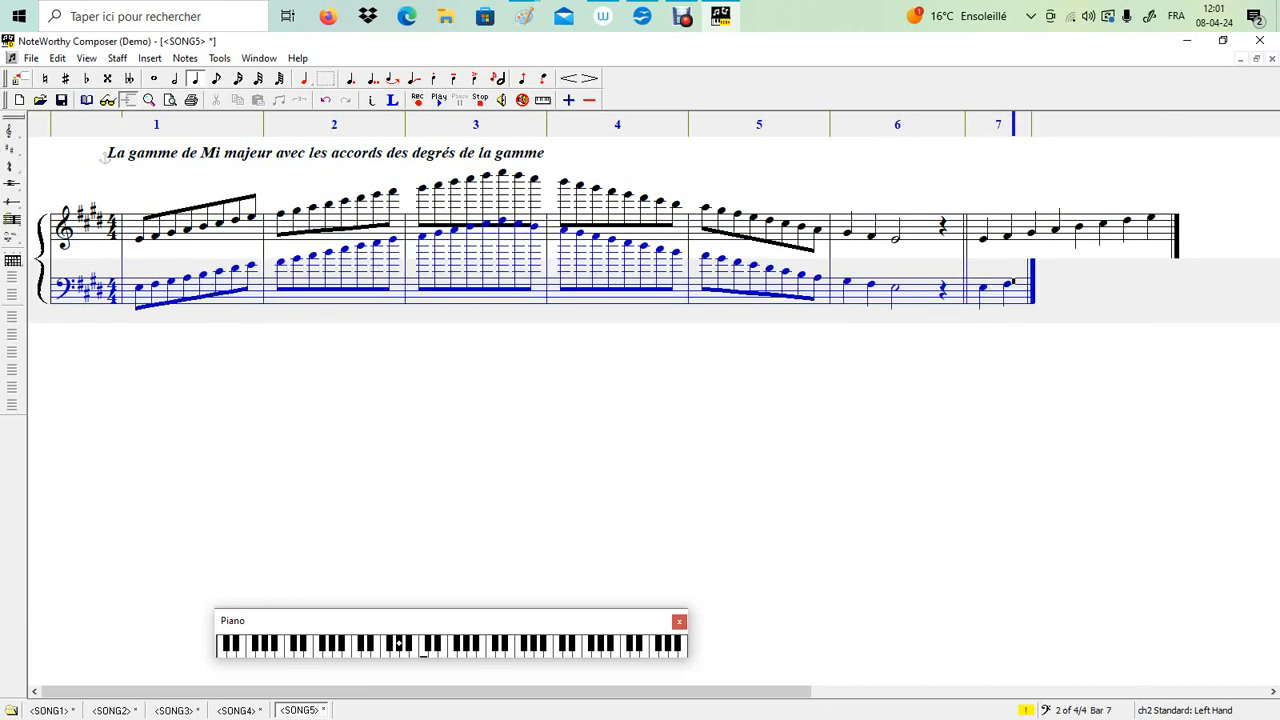
key("Up")
key("Return")
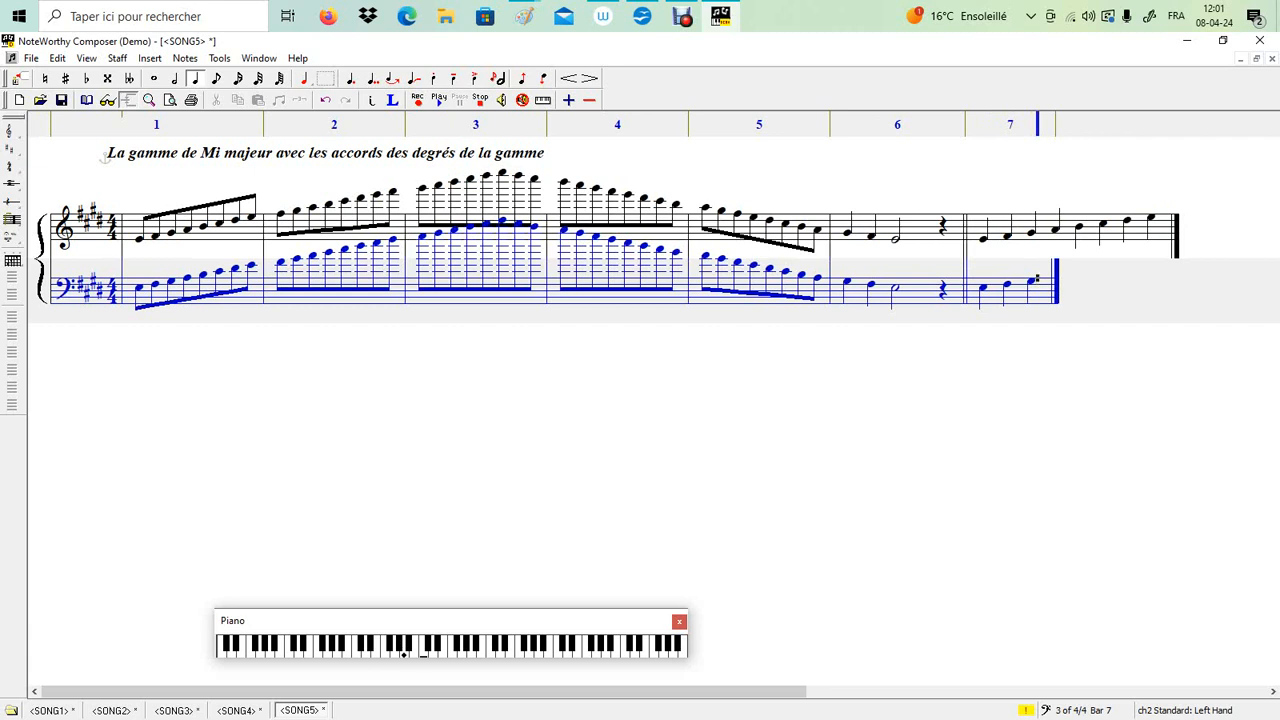
key("Return")
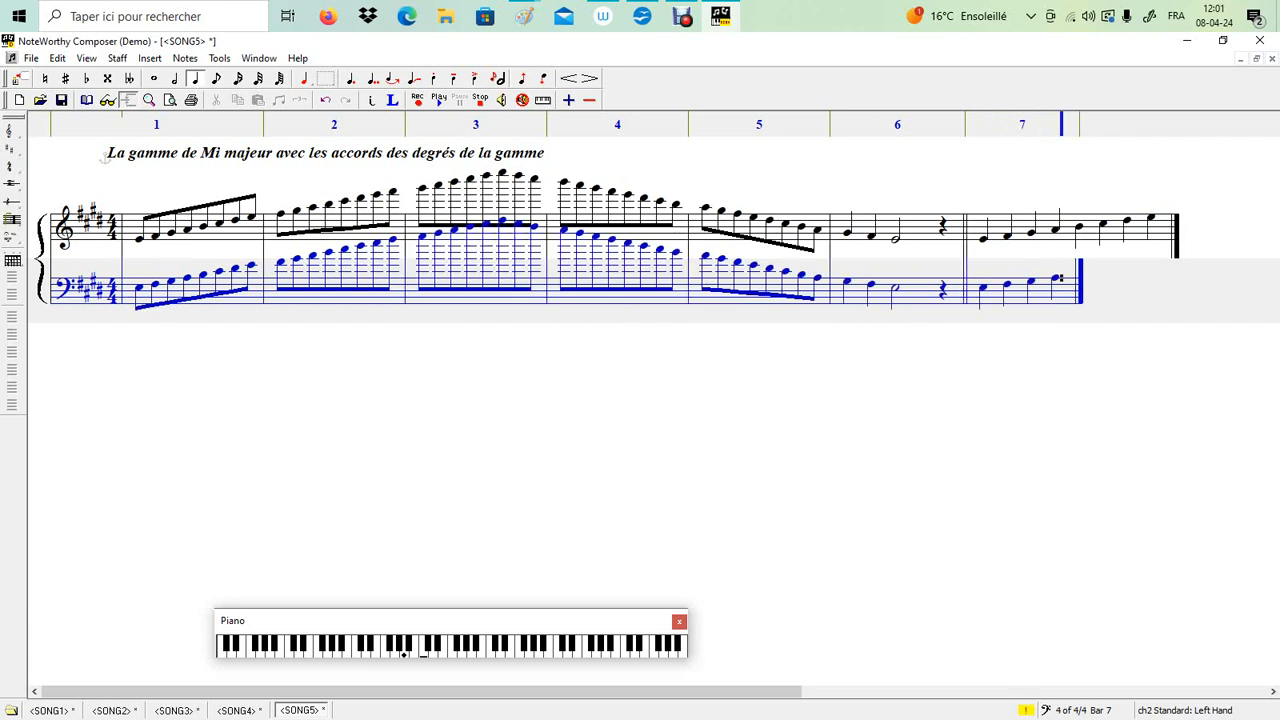
Complete the ascending scale in bar 7 of the lower staff with quarter notes B, C♯, D♯ and high E
key("Up")
key("Return")
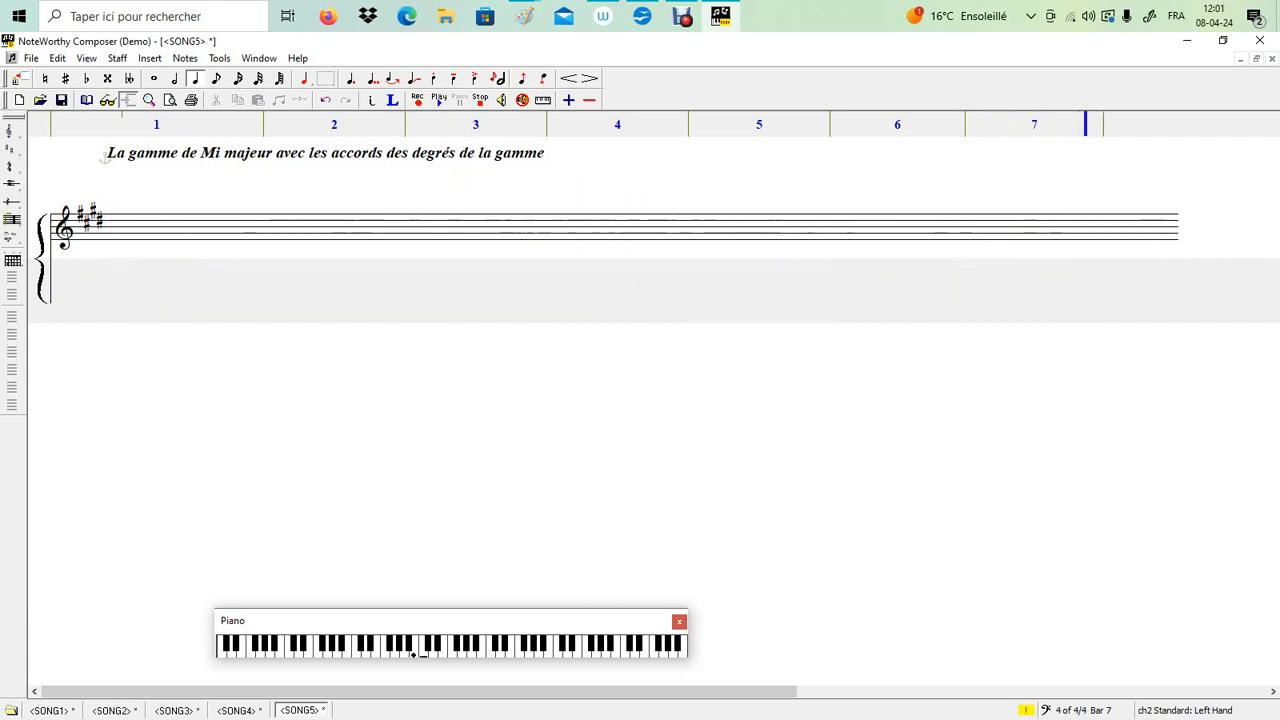
key("Up")
key("Return")
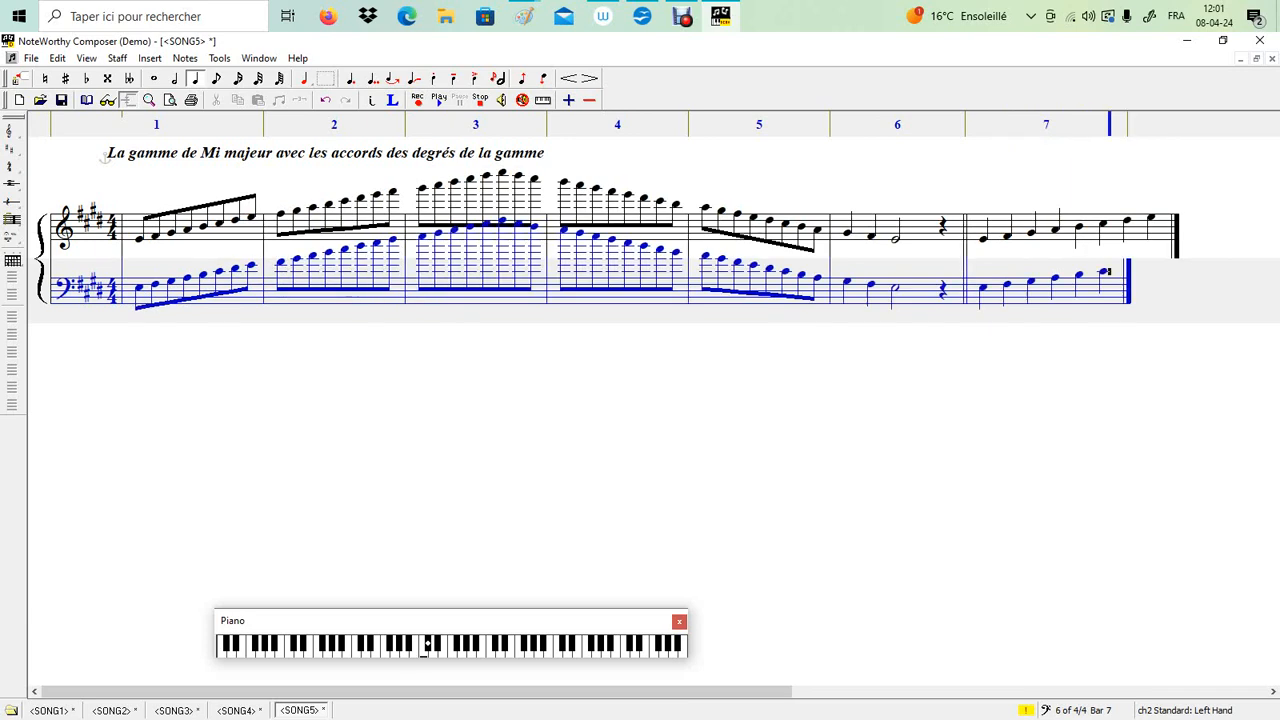
key("Return")
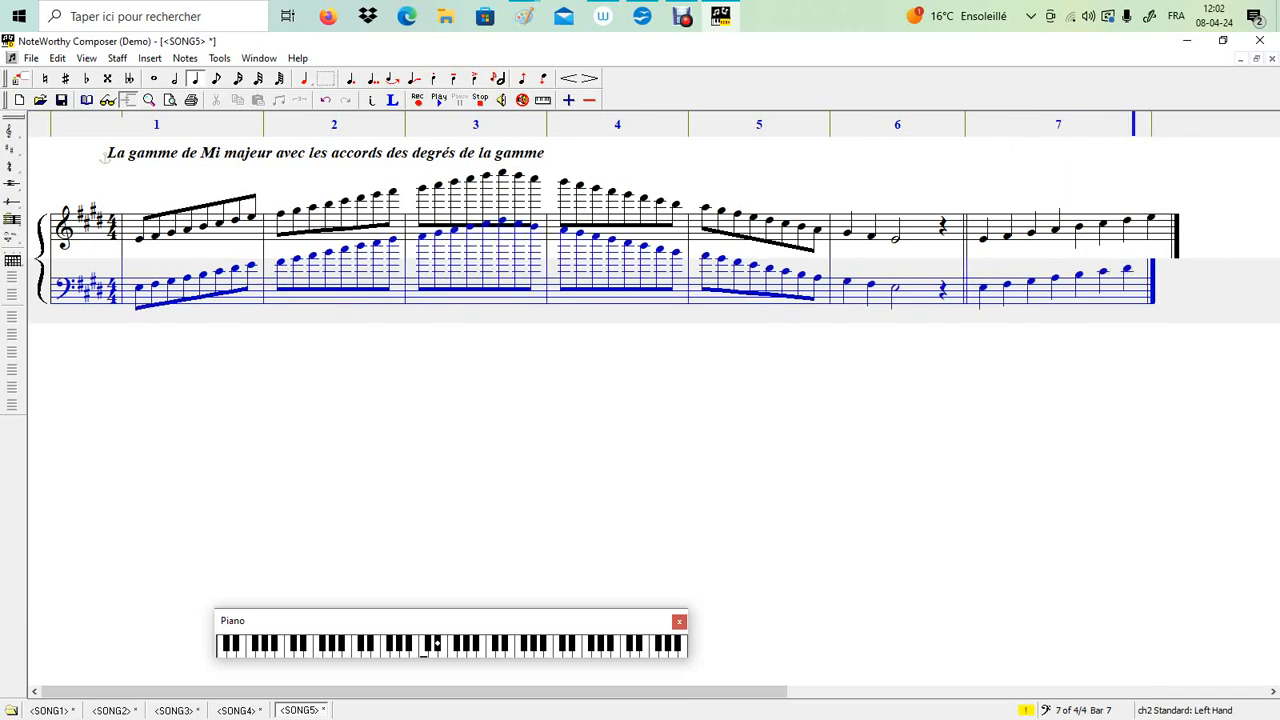
key("Up")
key("Return")
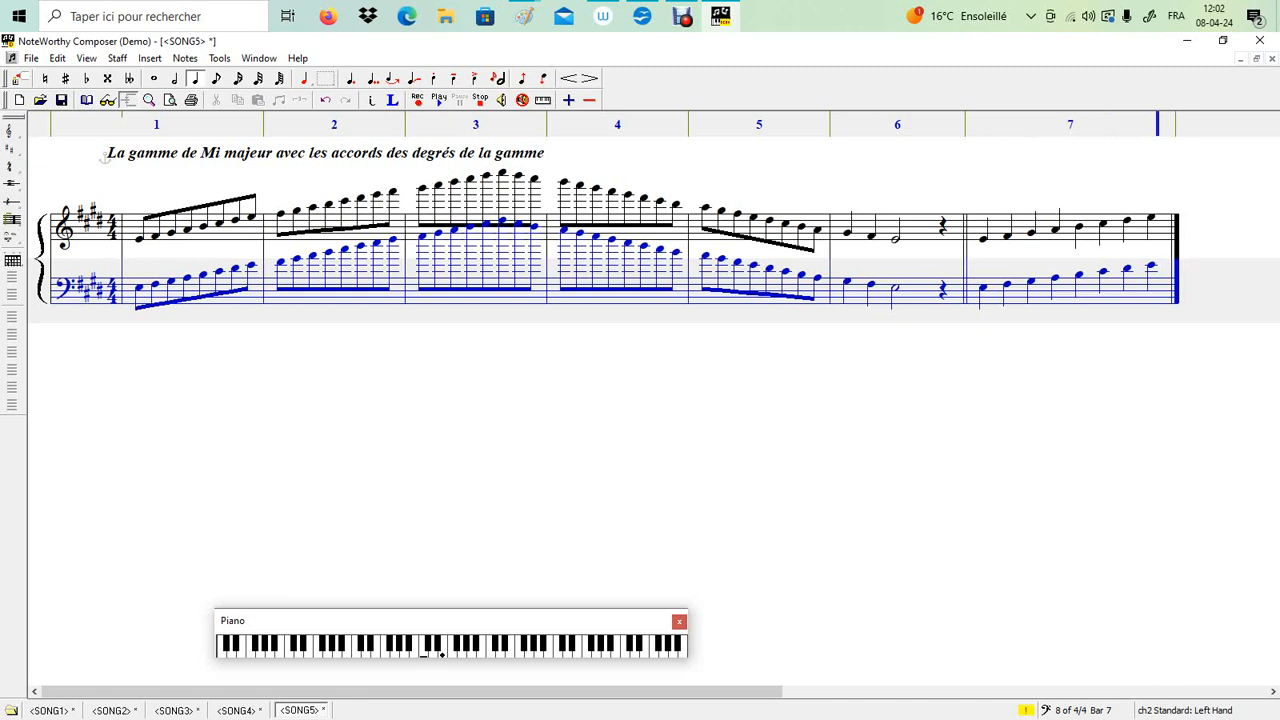
key("Up")
Examine the first five scale degrees in bar 7 of the upper staff by highlighting each note in turn
left_click(989, 230)
key("shift+Left")
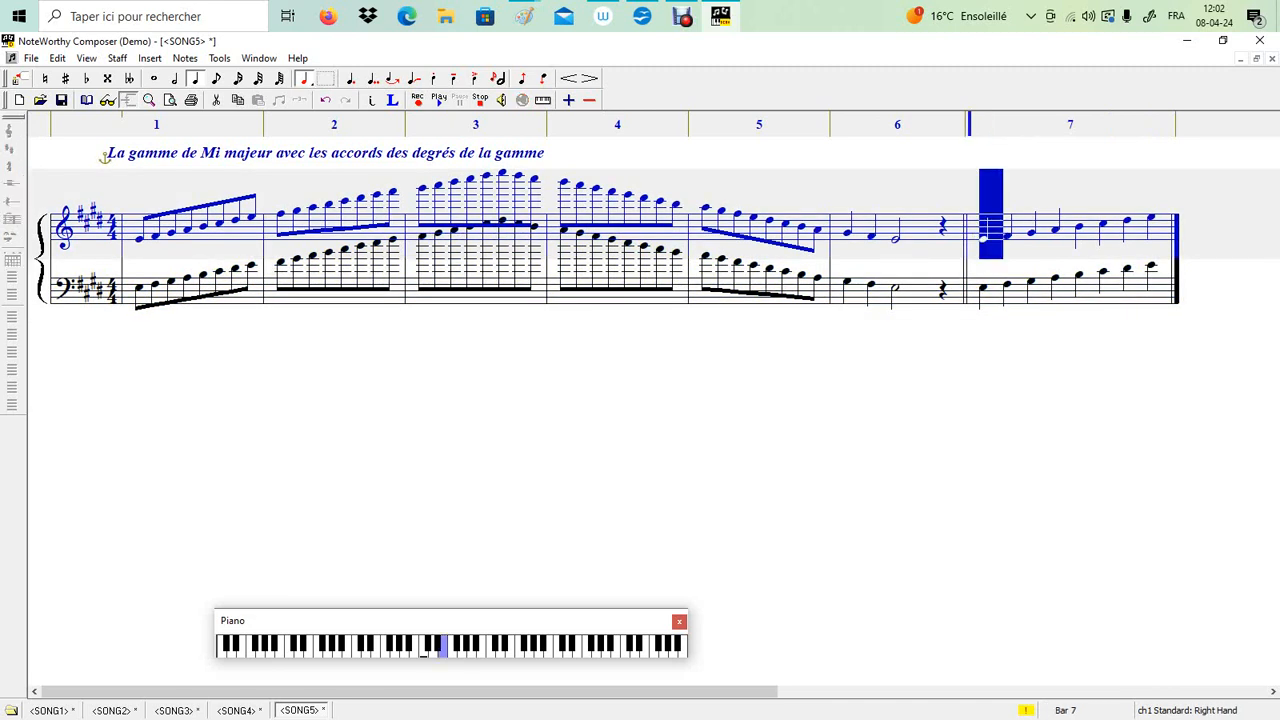
key("Right")
key("Right")
key("shift+Left")
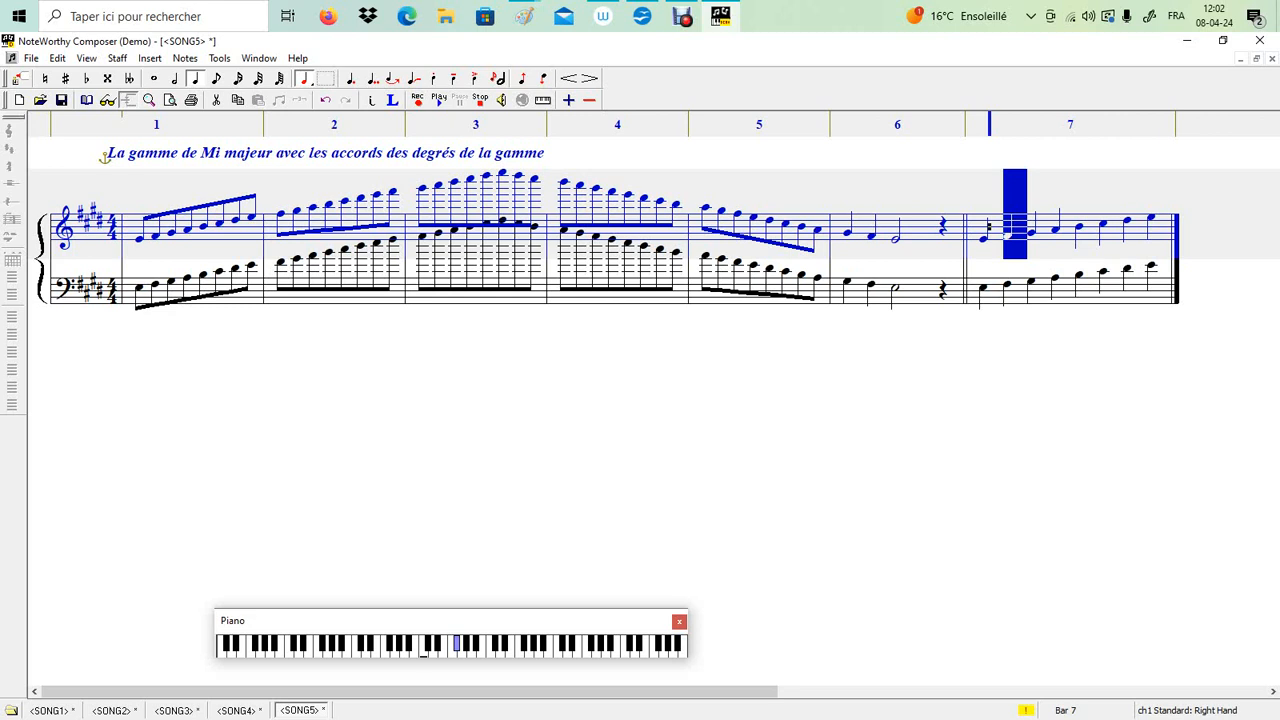
key("Right")
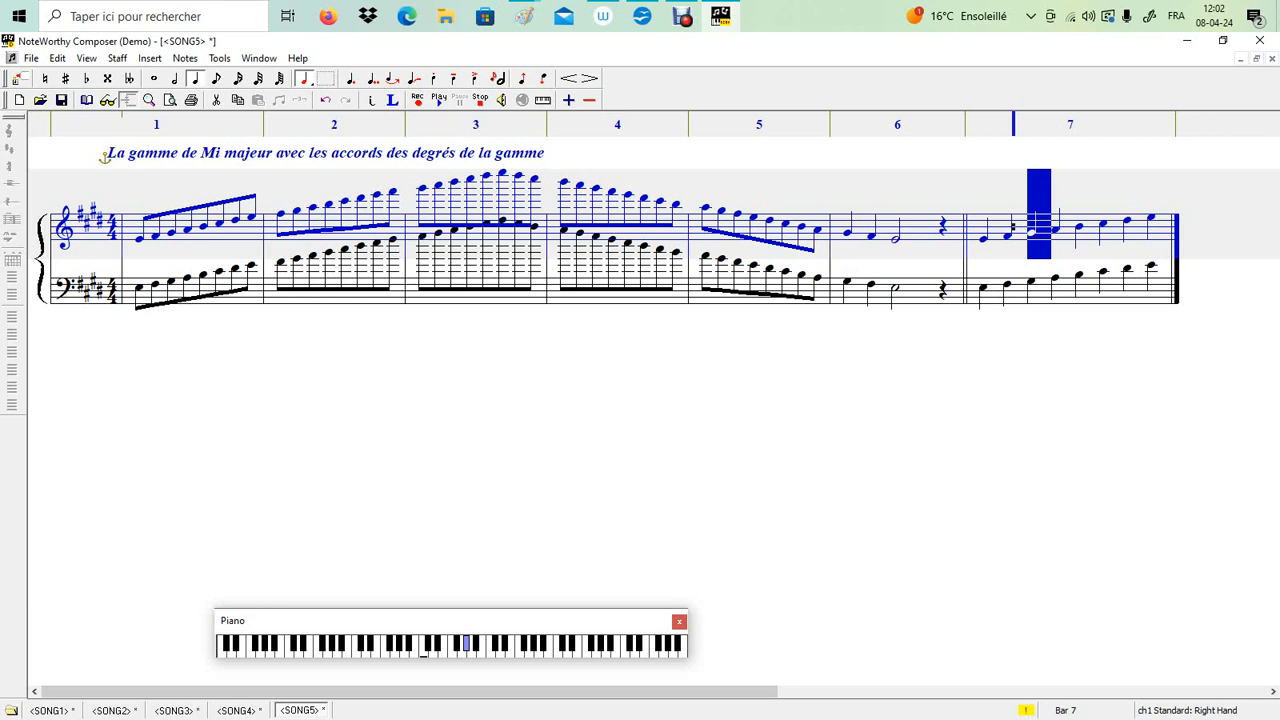
key("Right")
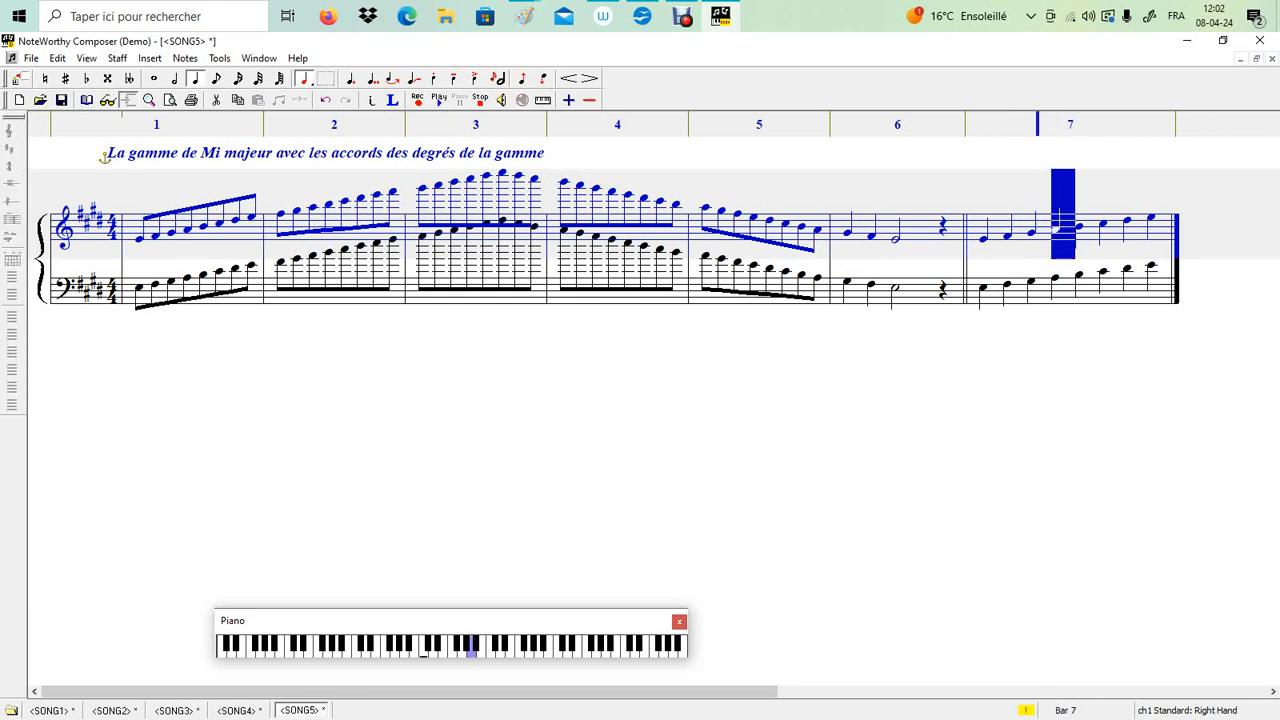
key("Right")
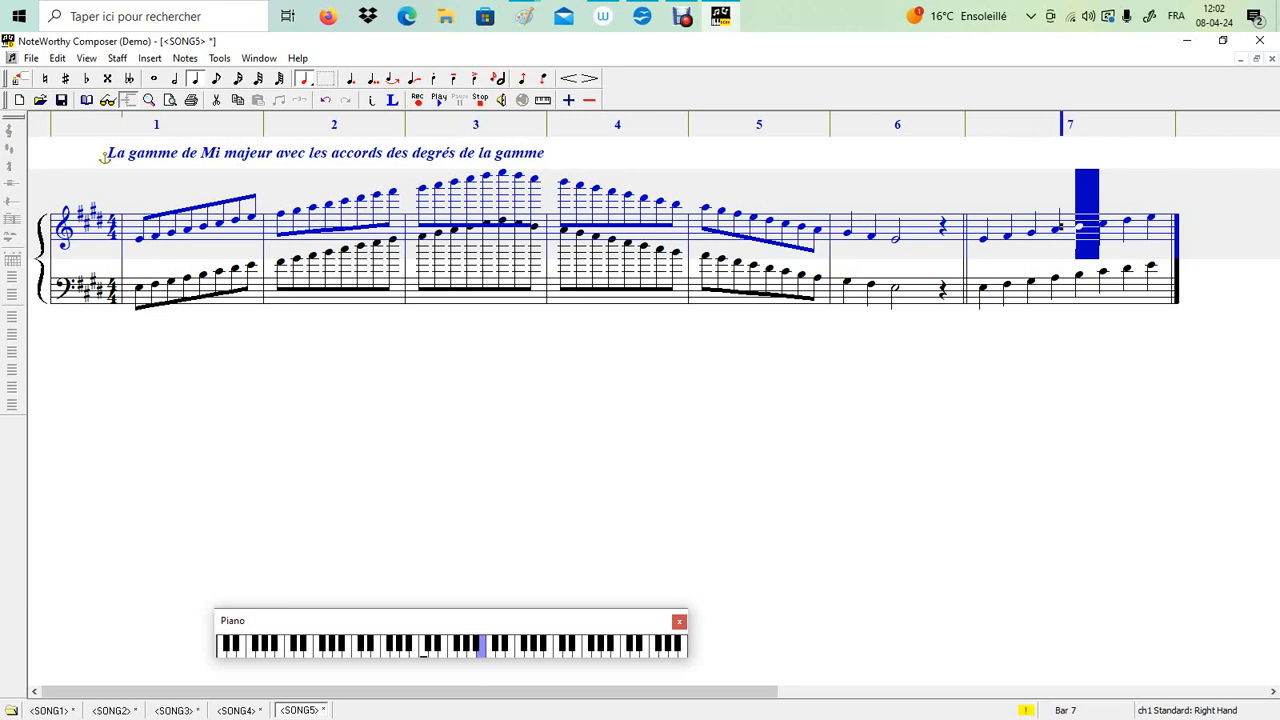
Review the first, third, fourth and fifth degrees again in bar 7 of the upper staff, highlighting each note
left_click(993, 238)
key("shift+Left")
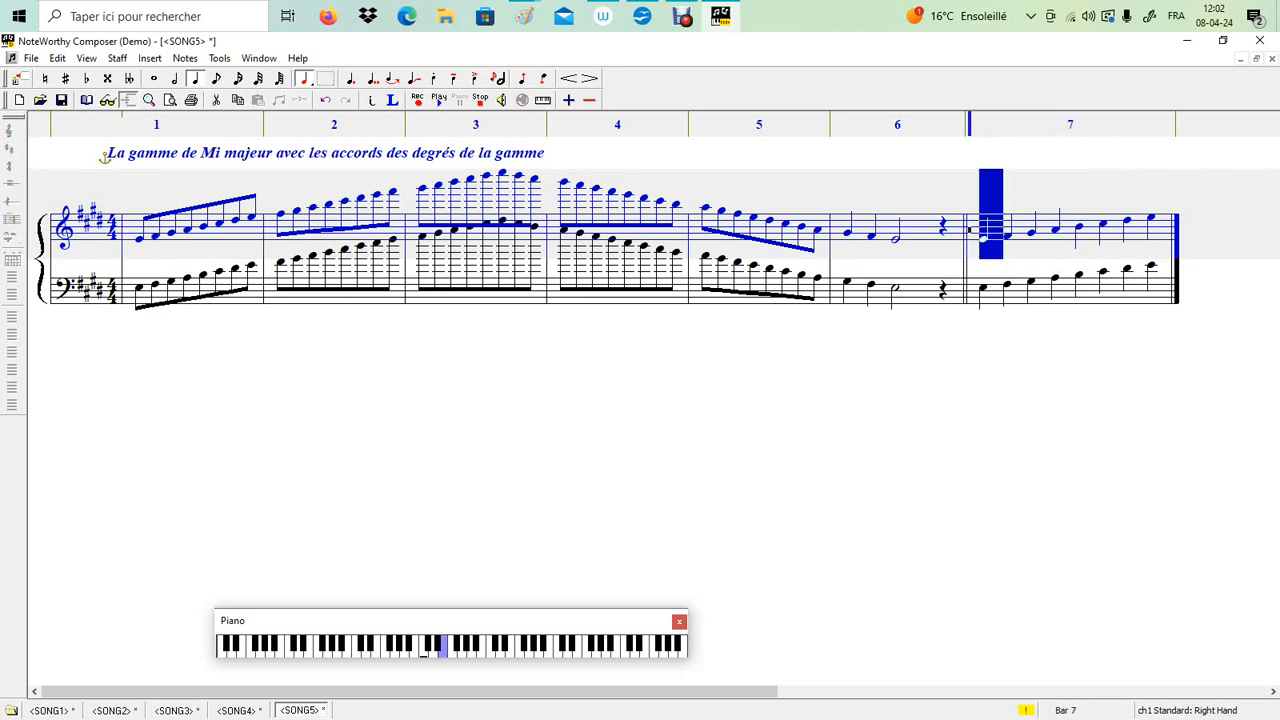
key("alt+Right")
left_click(1037, 232)
key("shift+Left")
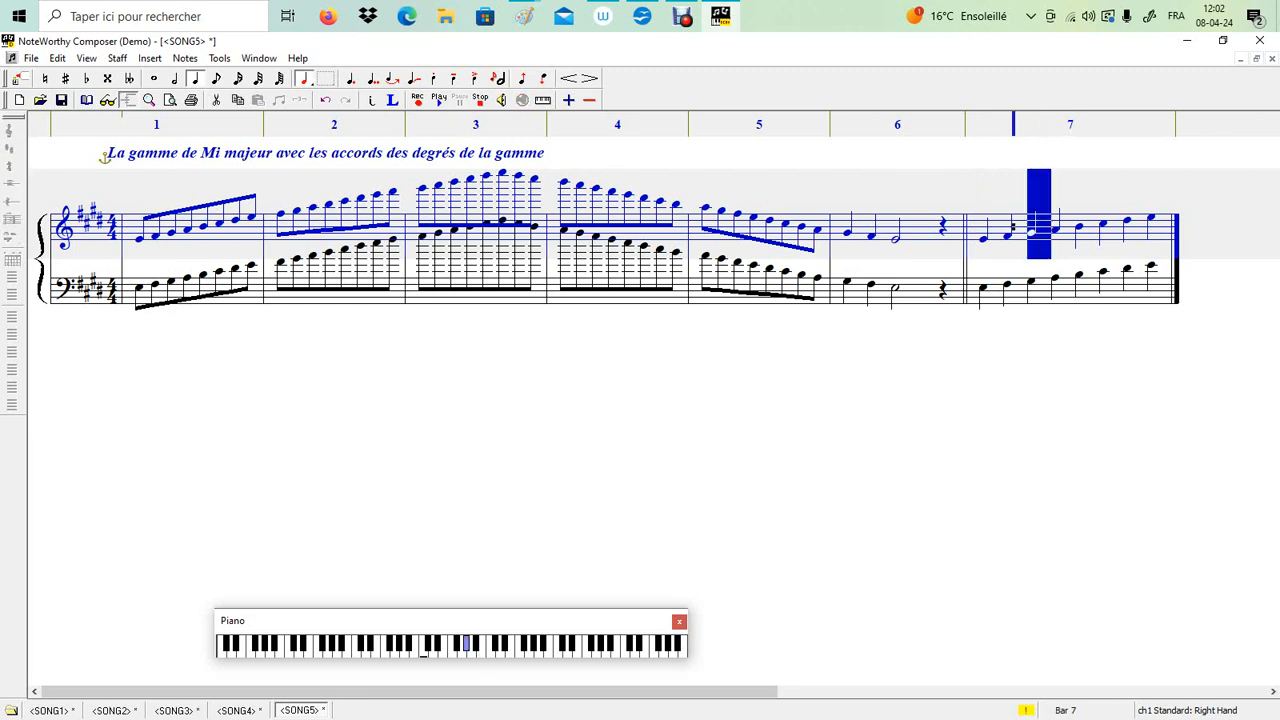
left_click(1061, 229)
key("shift+Left")
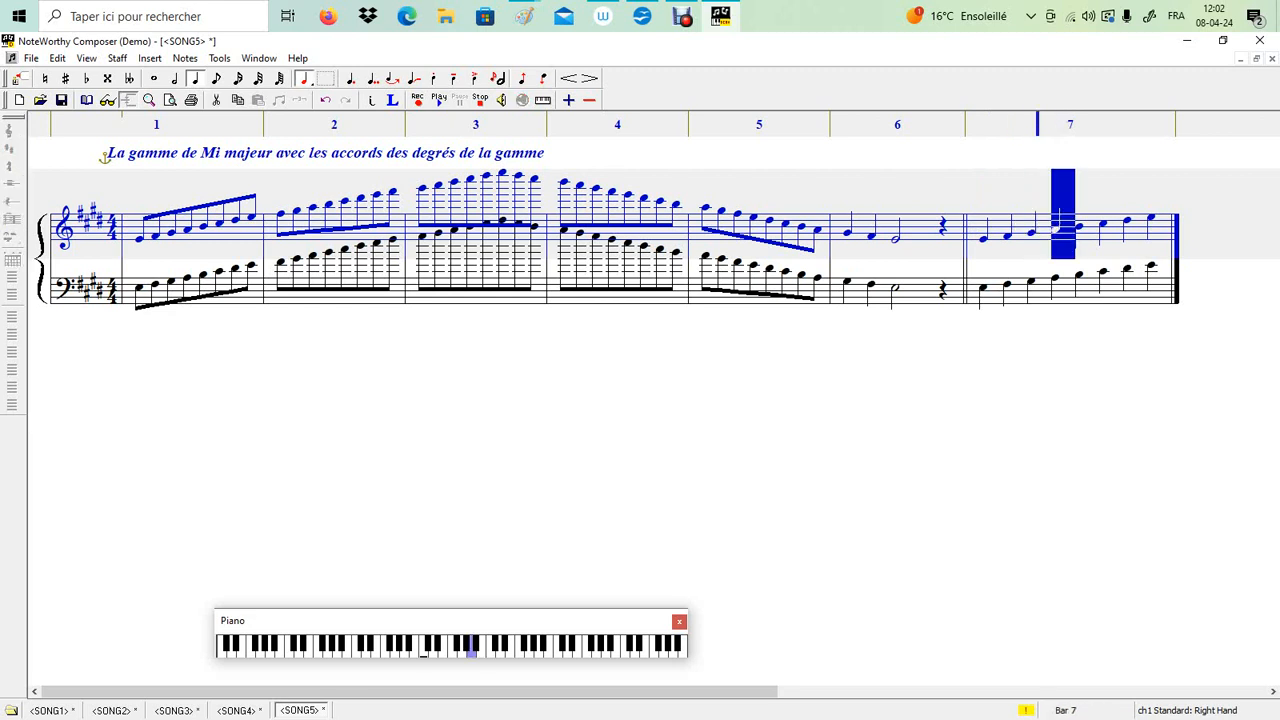
key("alt+Right")
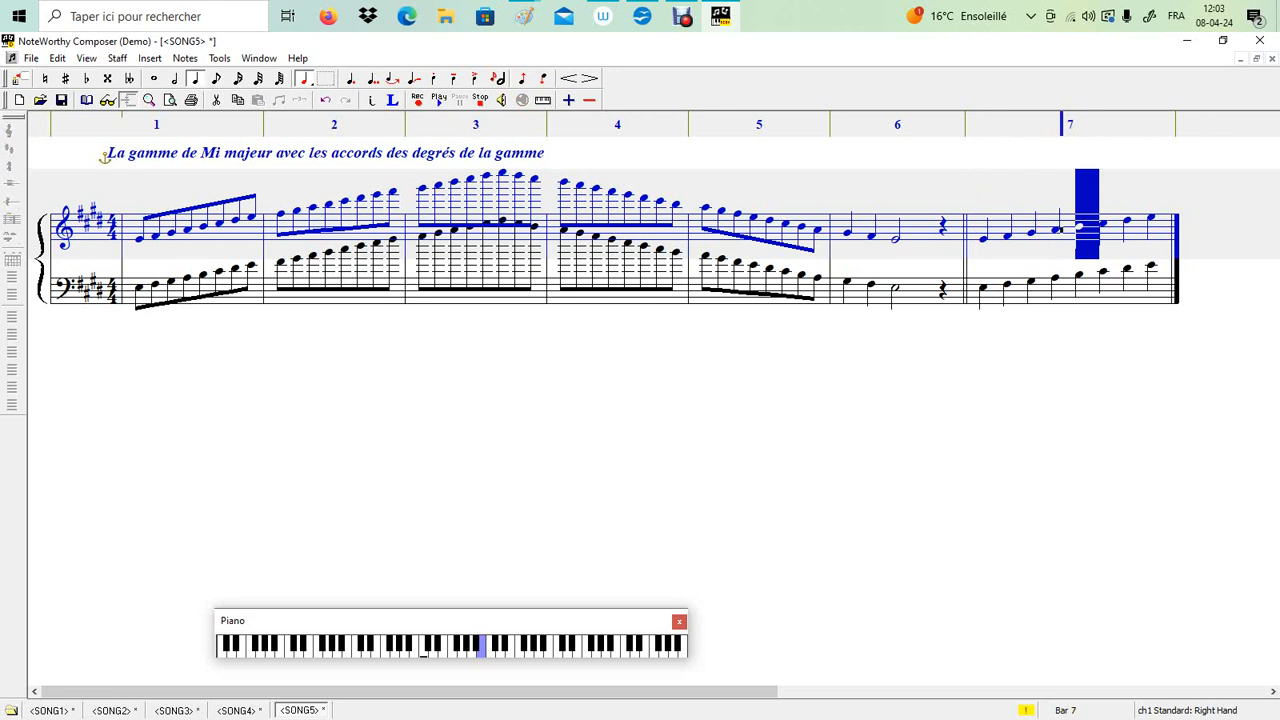
Examine the sixth, seventh and eighth notes in bar 7 of the upper staff by highlighting each in turn
key("Right")
key("Right")
key("shift+Left")
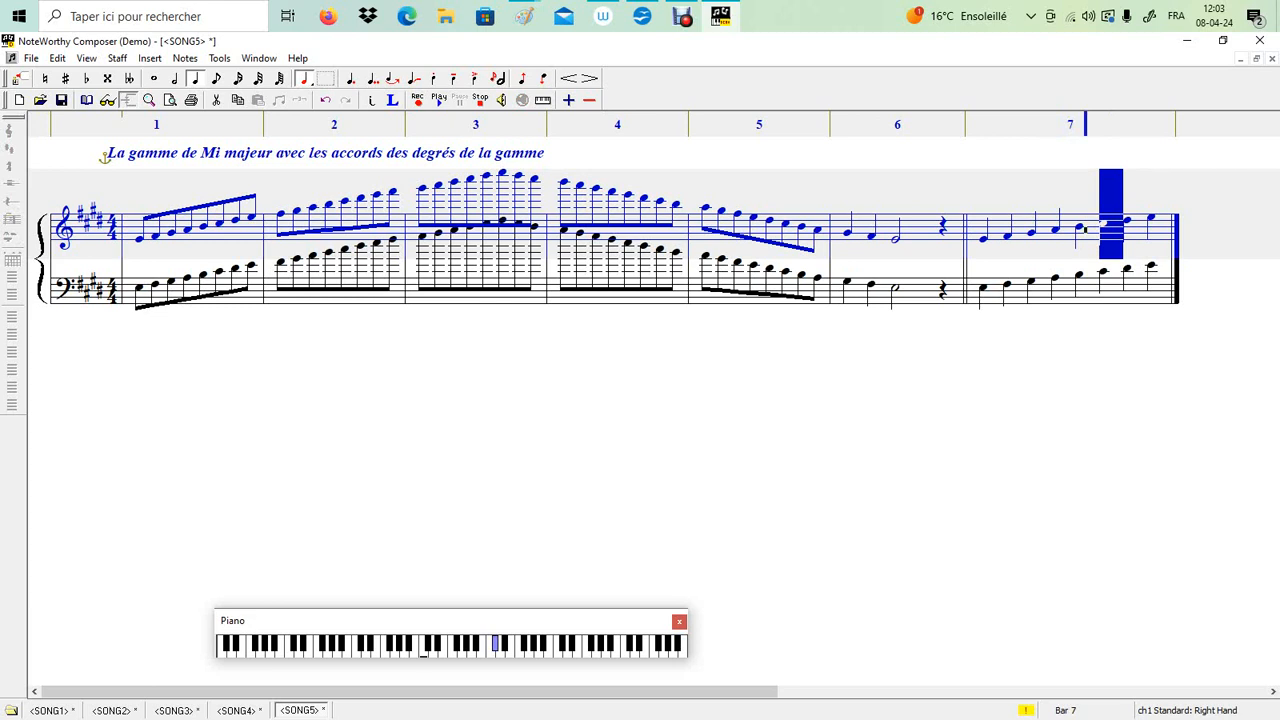
key("Right")
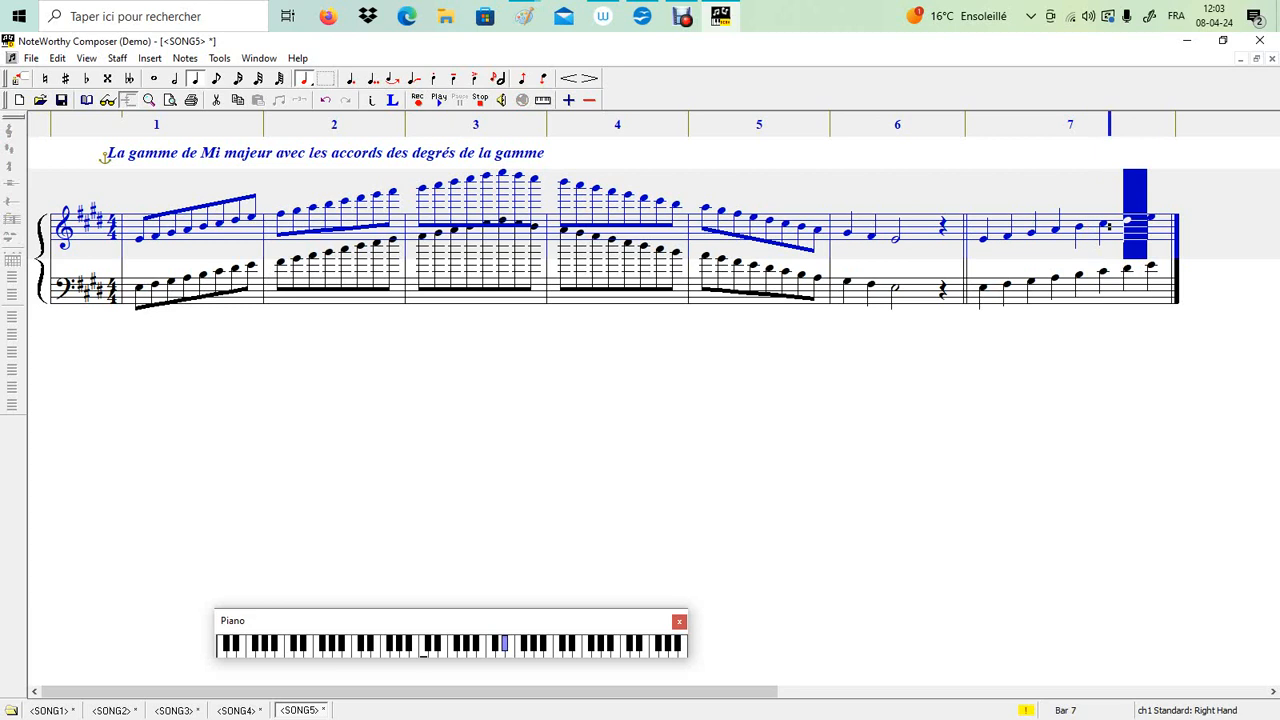
key("Right")
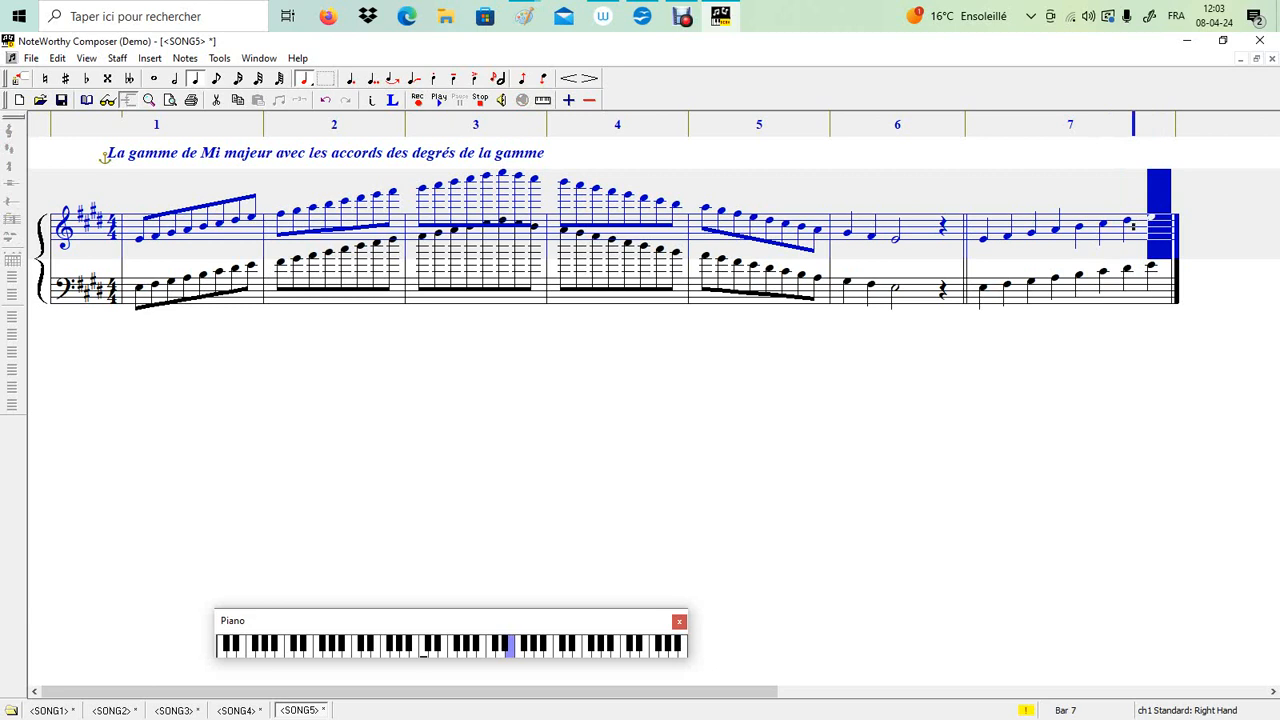
Consult the perfect-chord diagrams in Paint, return to NoteWorthy Composer and stack G♯ above the first E in the upper staff's bar 7
left_click(989, 229)
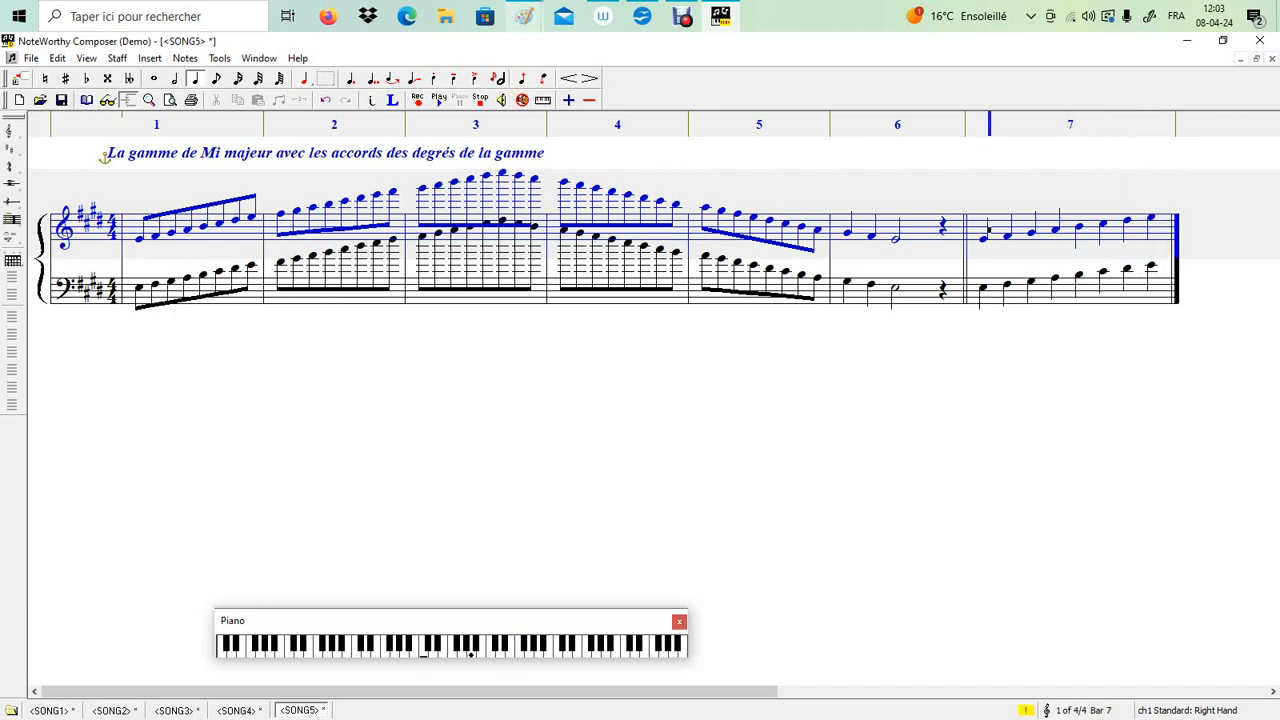
mouse_move(524, 16)
left_click(490, 70)
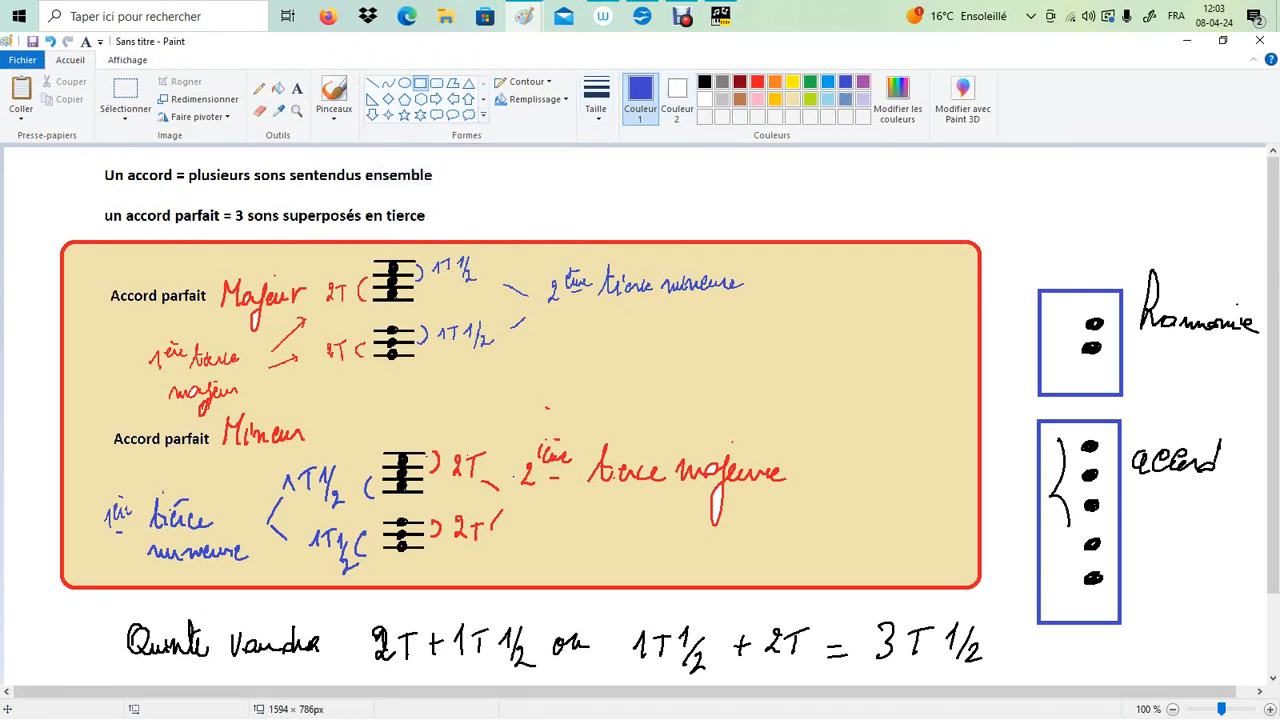
left_click(720, 16)
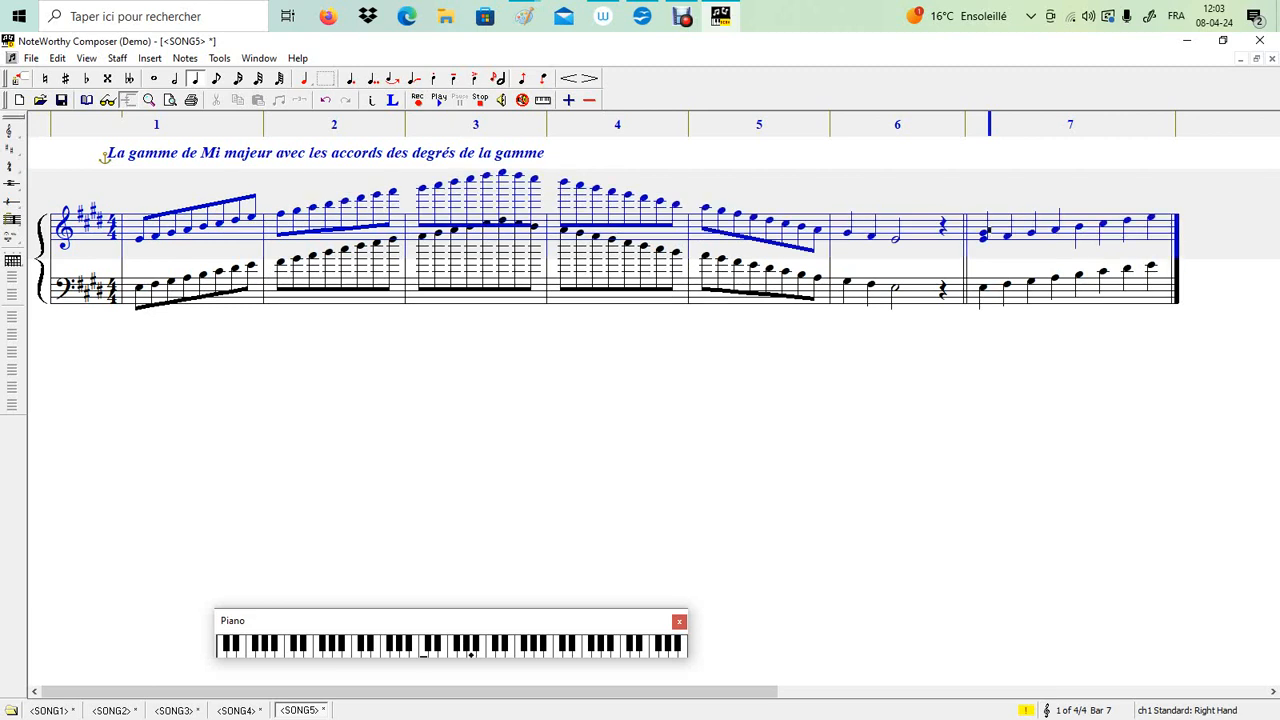
Compare with the degree chords written in the Sol majeur score (SONG2) and the Ré majeur score (SONG3)
key("Up")
key("ctrl+Tab")
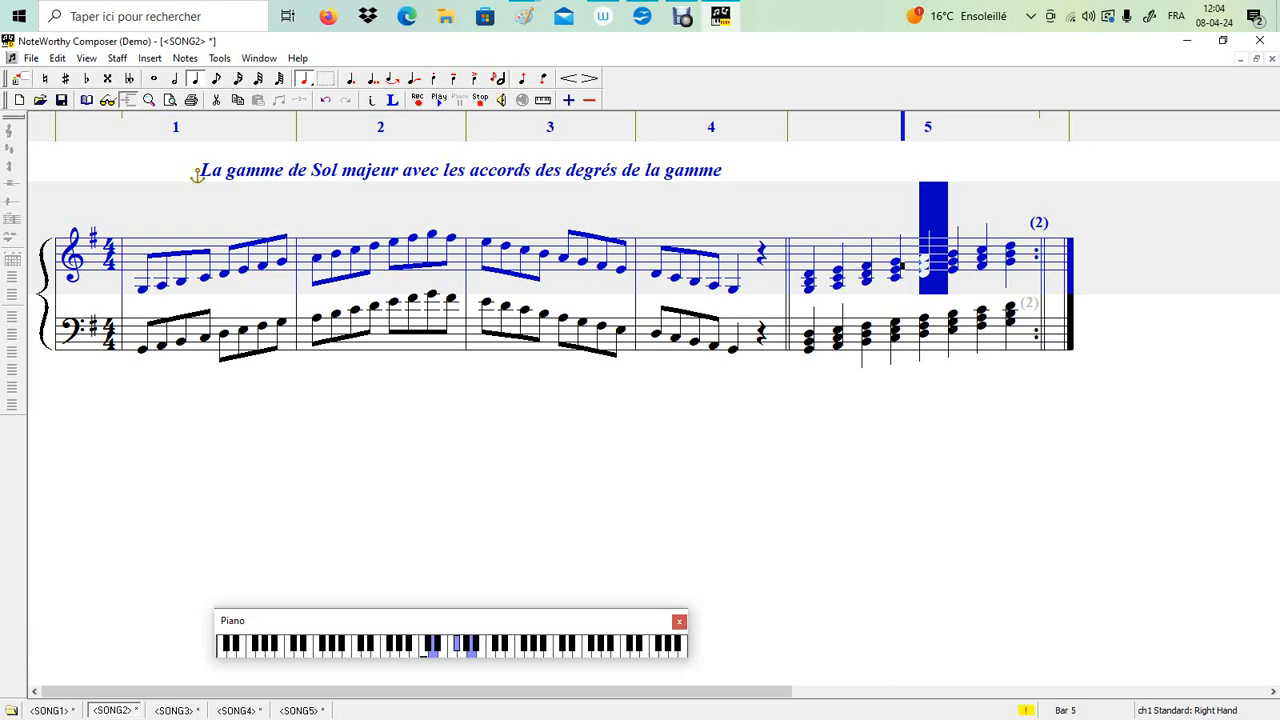
key("ctrl+Tab")
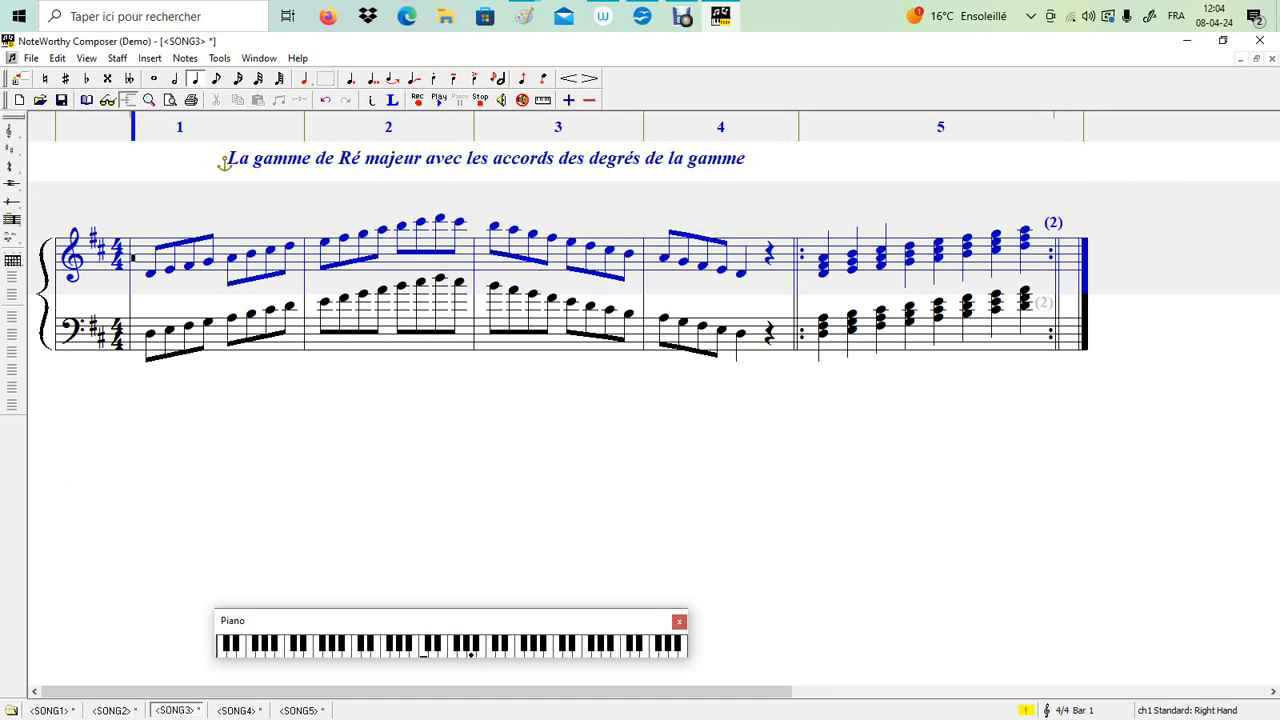
Highlight the fifth-degree chord in the La majeur score (SONG4), compare it with the OpenOffice Calc chord table and return to Mi majeur (SONG5) in NoteWorthy Composer
left_click(238, 710)
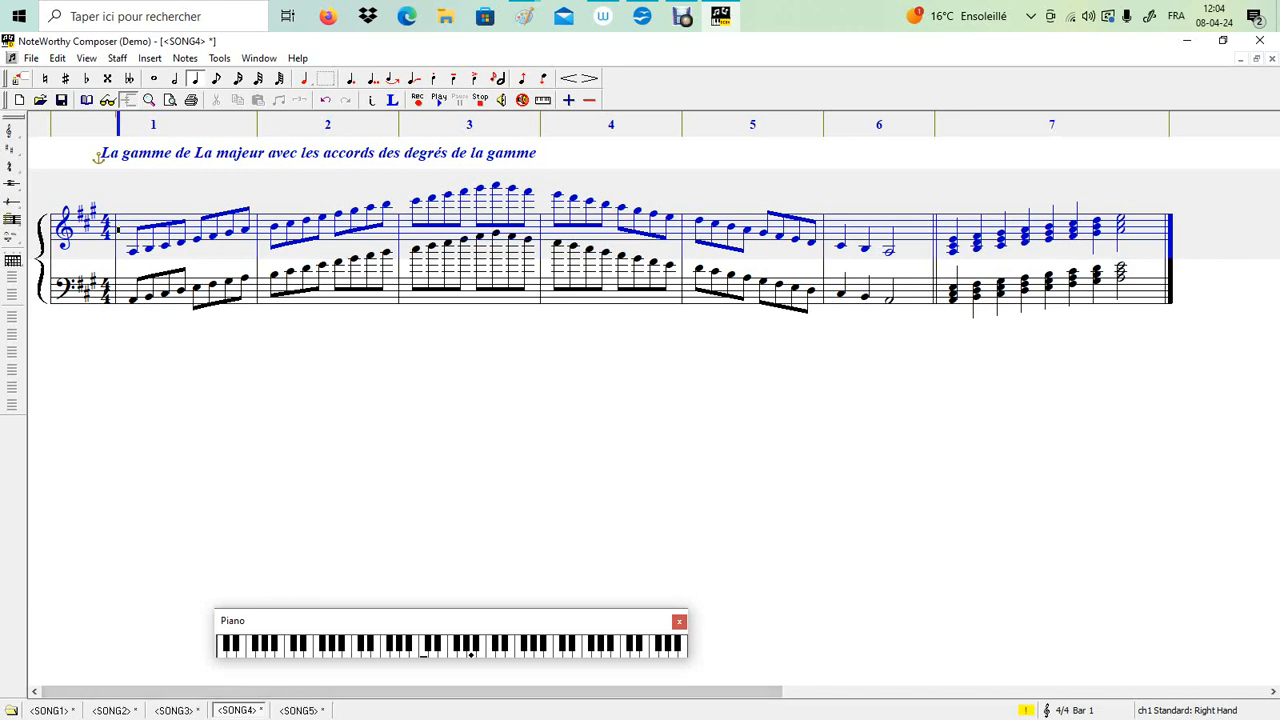
left_click(1055, 234)
key("shift+Left")
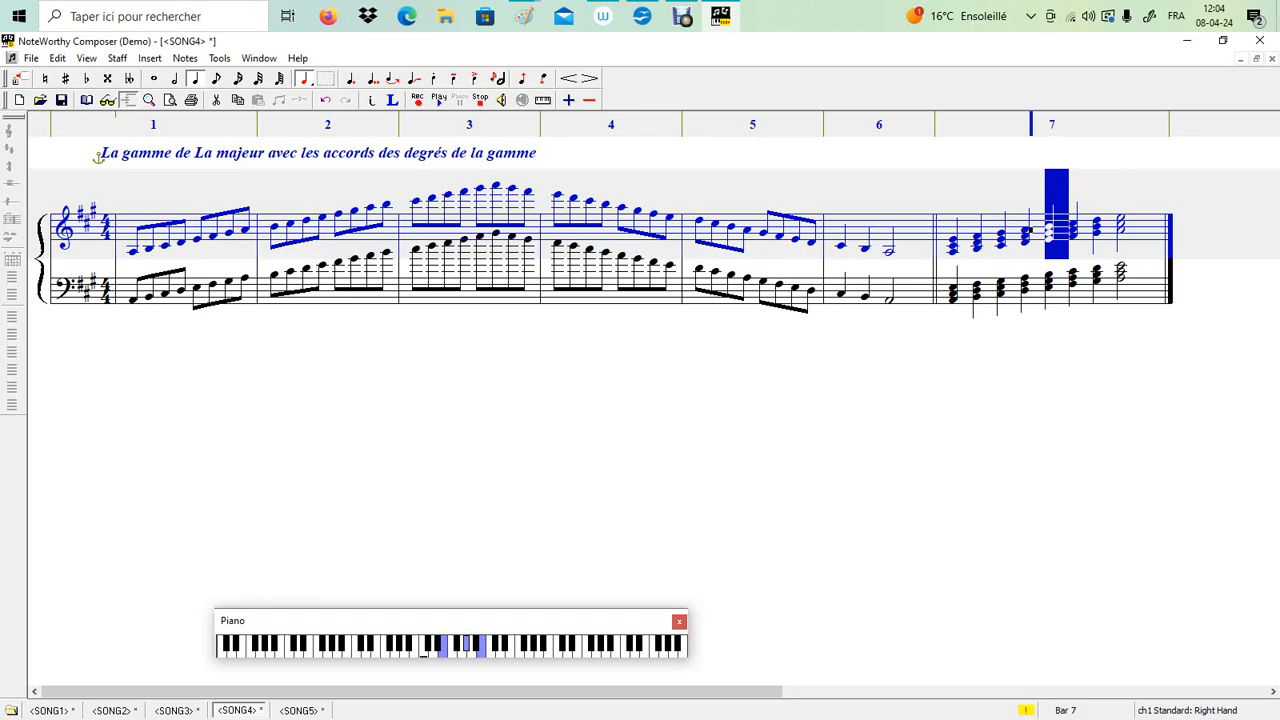
left_click(642, 16)
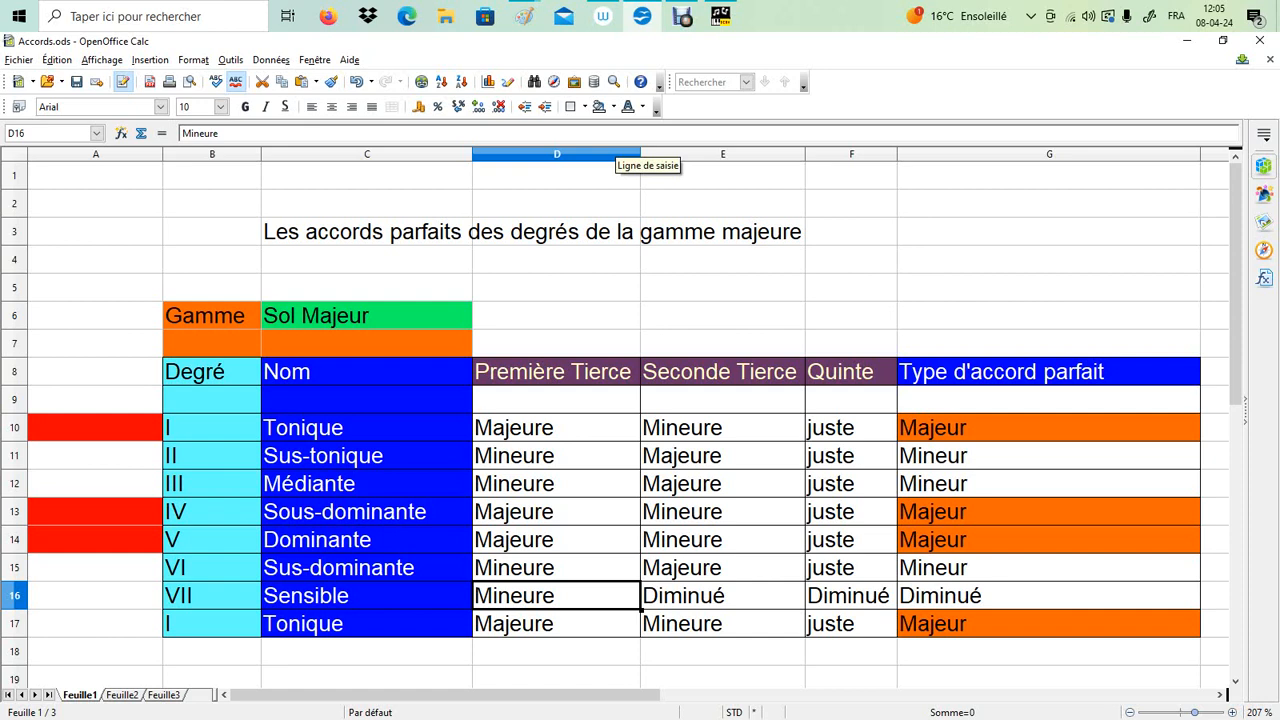
left_click(720, 16)
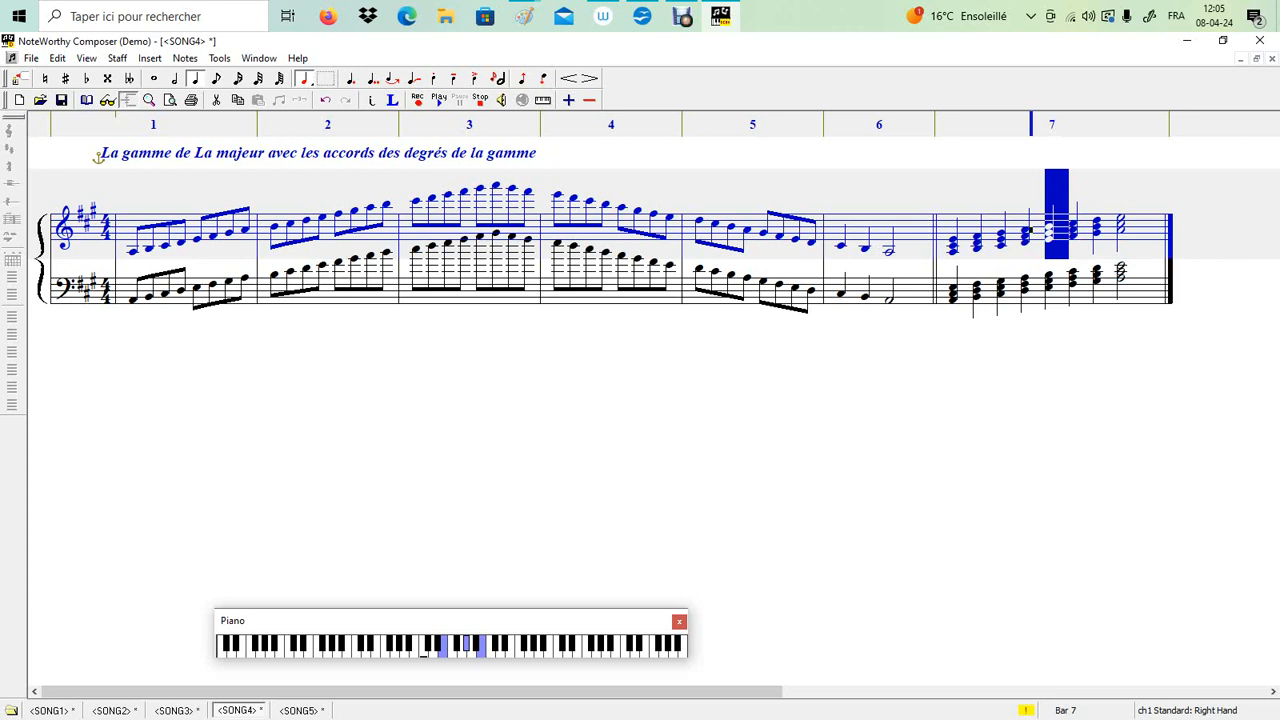
key("ctrl+Tab")
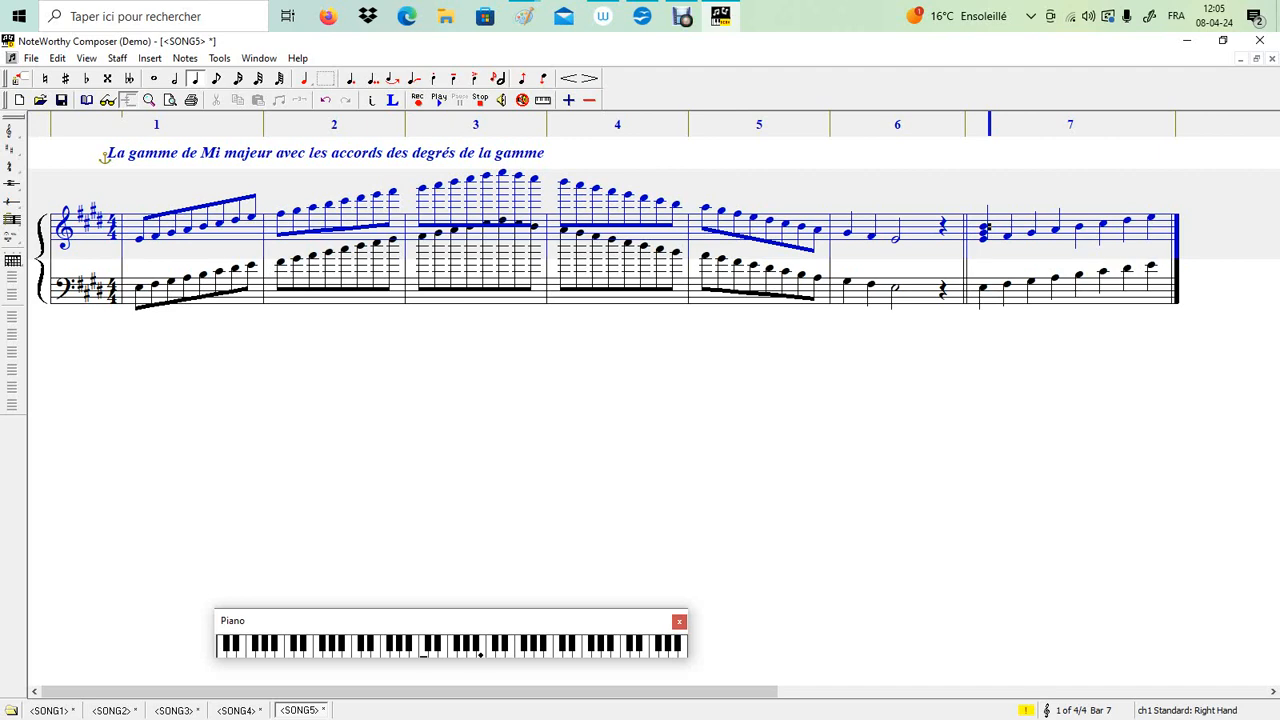
Review the rows for degrees II to VII in the OpenOffice Calc chord table, highlighting each, and return to NoteWorthy Composer
left_click(642, 16)
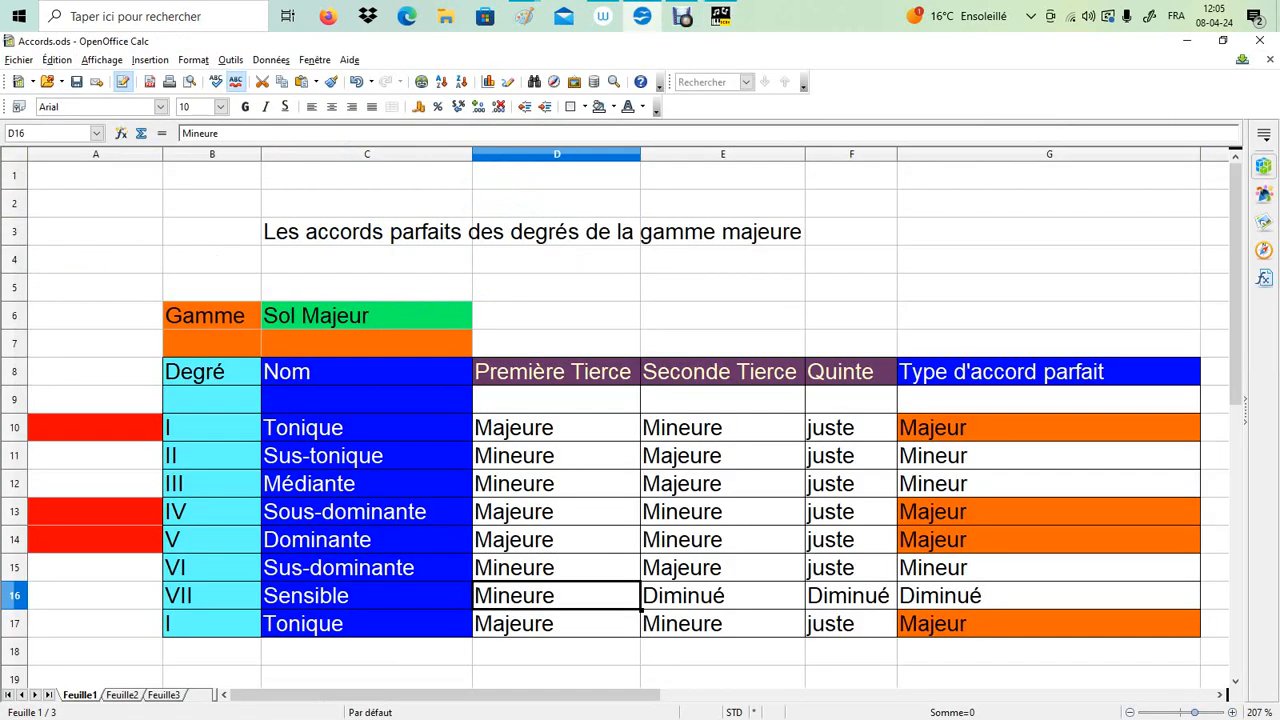
left_click_drag(400, 456, 980, 456)
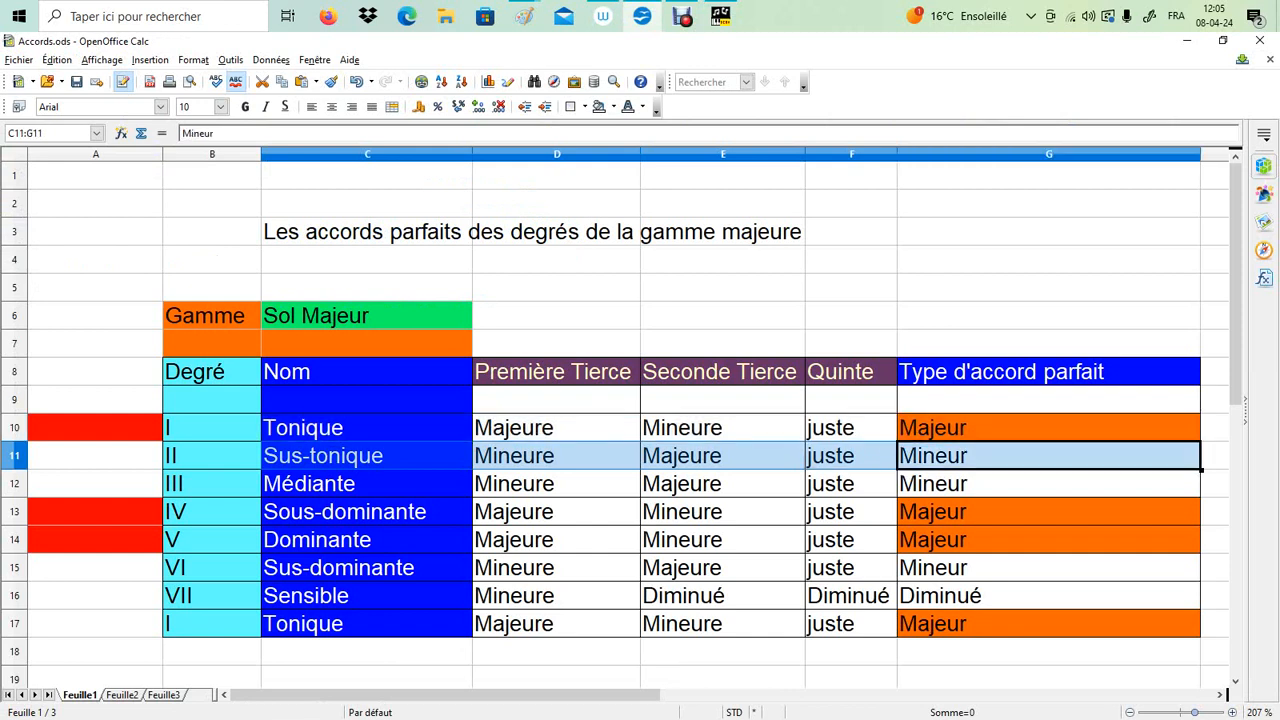
left_click_drag(560, 484, 950, 484)
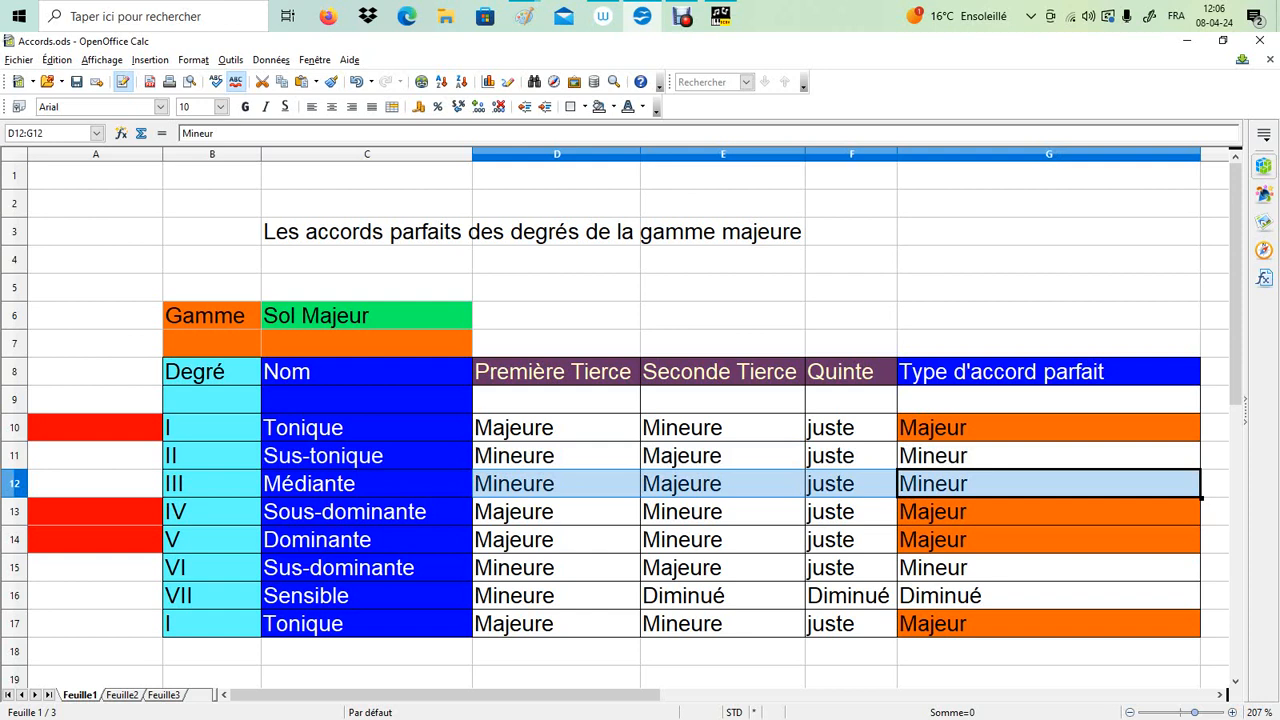
left_click_drag(440, 512, 950, 512)
left_click_drag(420, 540, 950, 540)
left_click_drag(420, 568, 950, 568)
left_click_drag(420, 596, 950, 596)
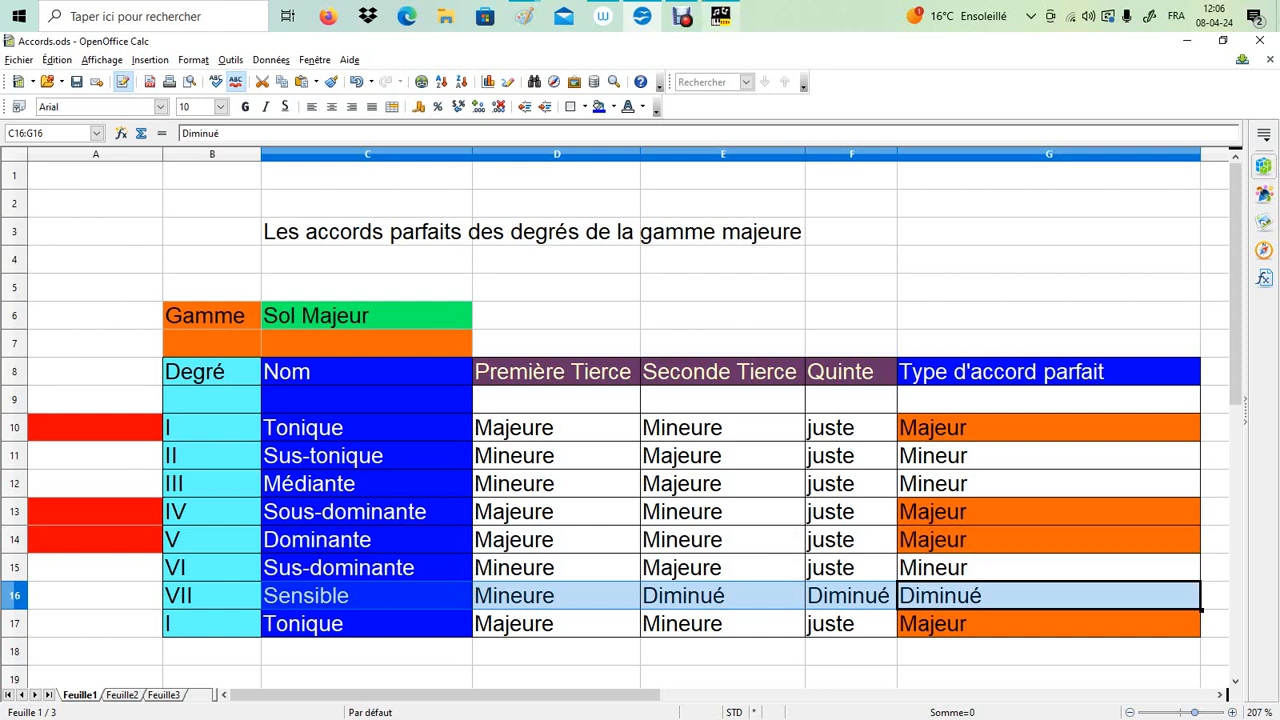
left_click(720, 16)
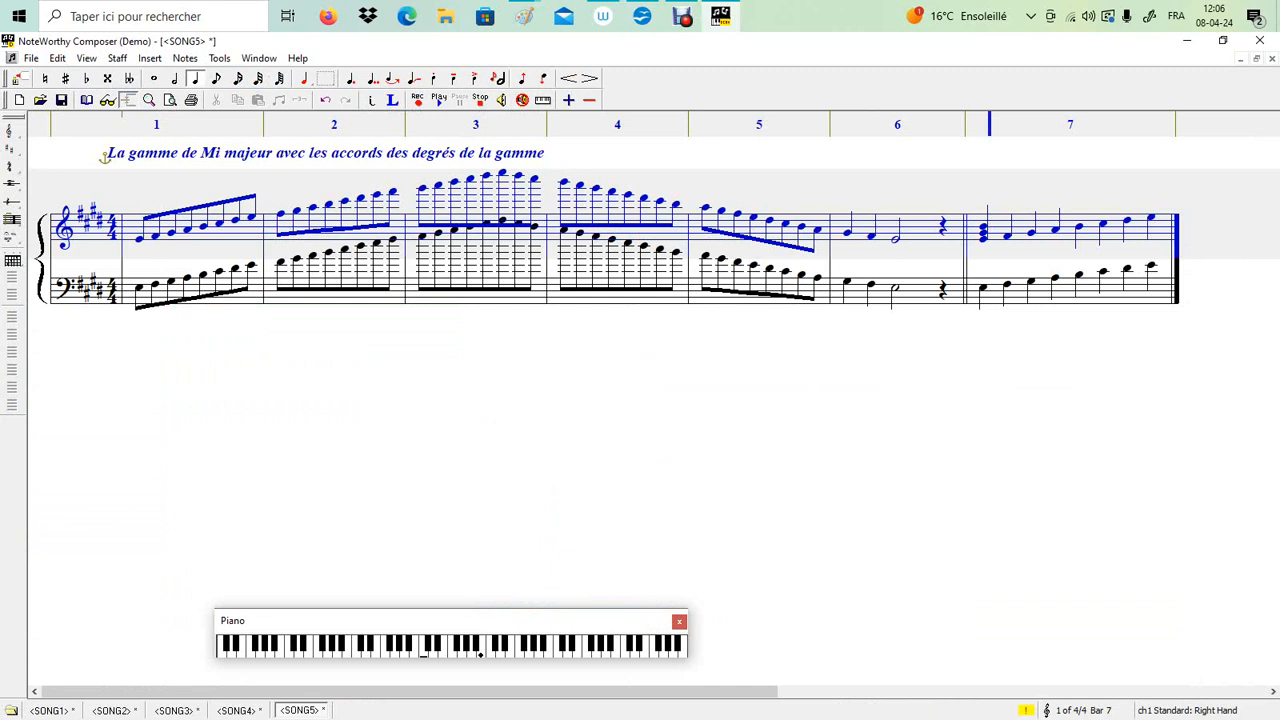
Stack A and C♯ above the second-degree F♯ in bar 7 of the upper staff, undoing the separately inserted note
key("Right")
key("Return")
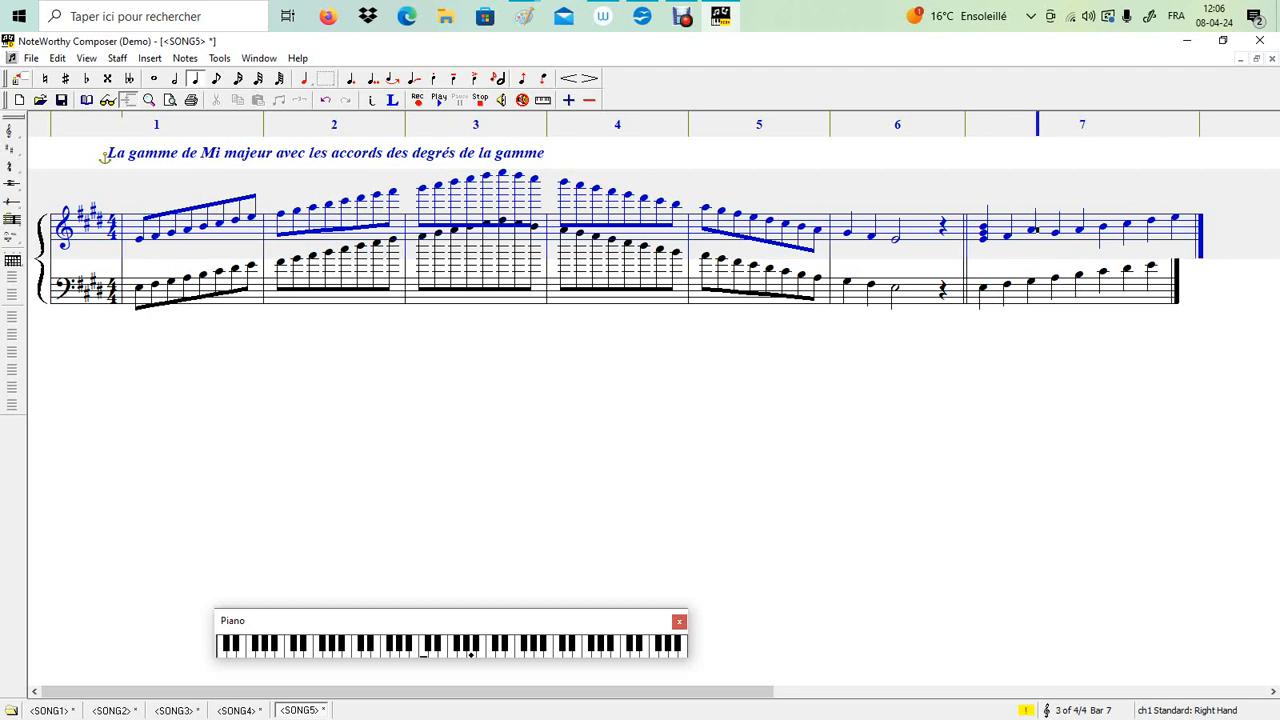
key("ctrl+z")
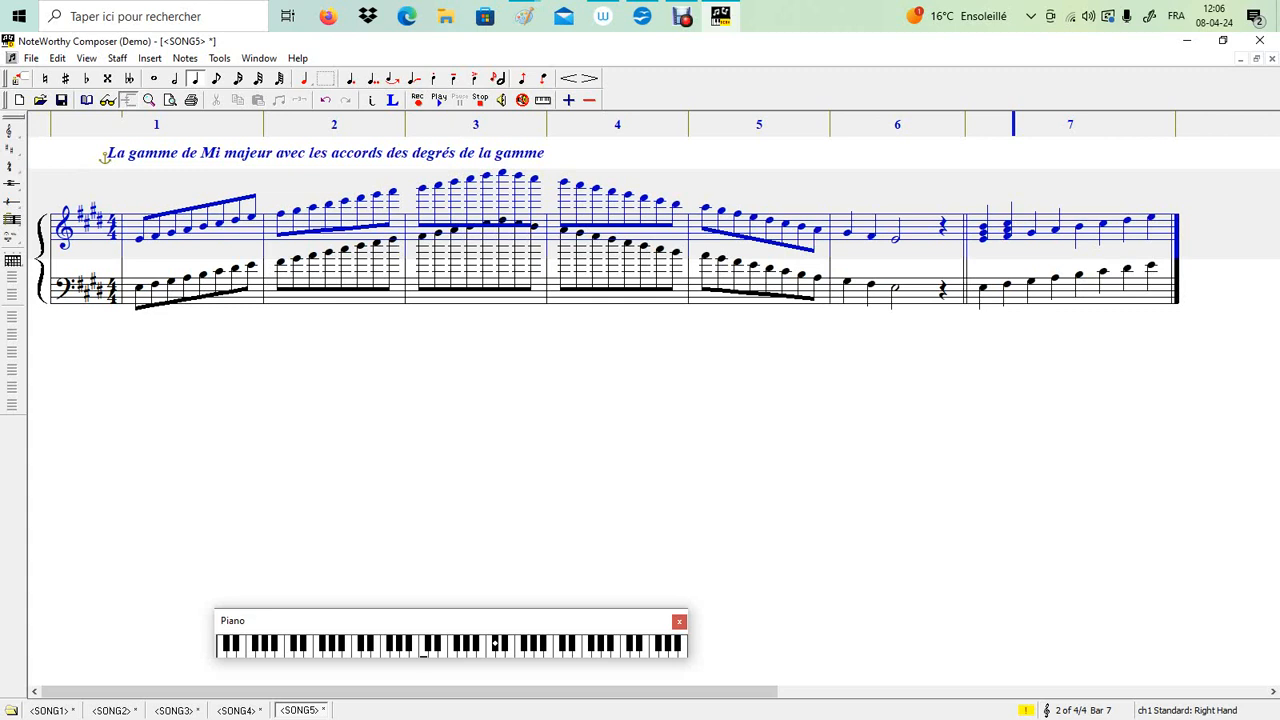
Stack B and D♯ above the third-degree G♯, and C♯ and E above the fourth-degree A, in the upper staff's bar 7
key("Right")
key("shift+Return")
key("Right")
key("Return")
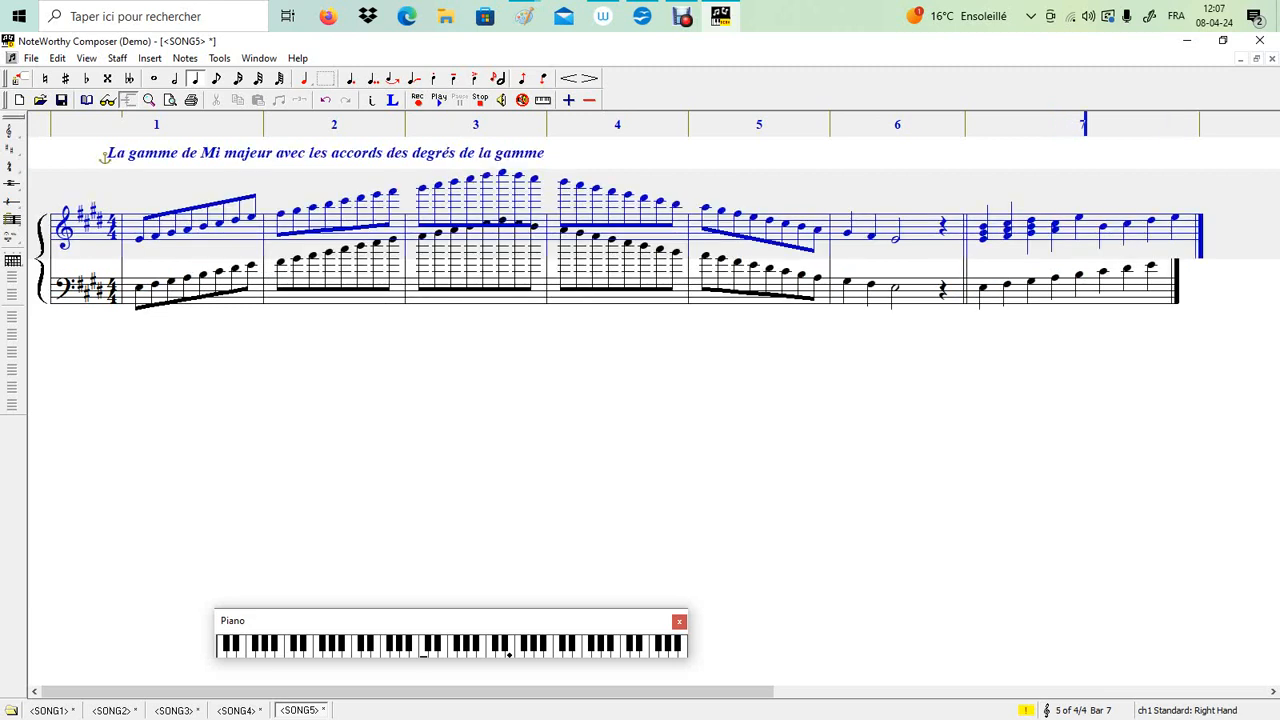
key("BackSpace")
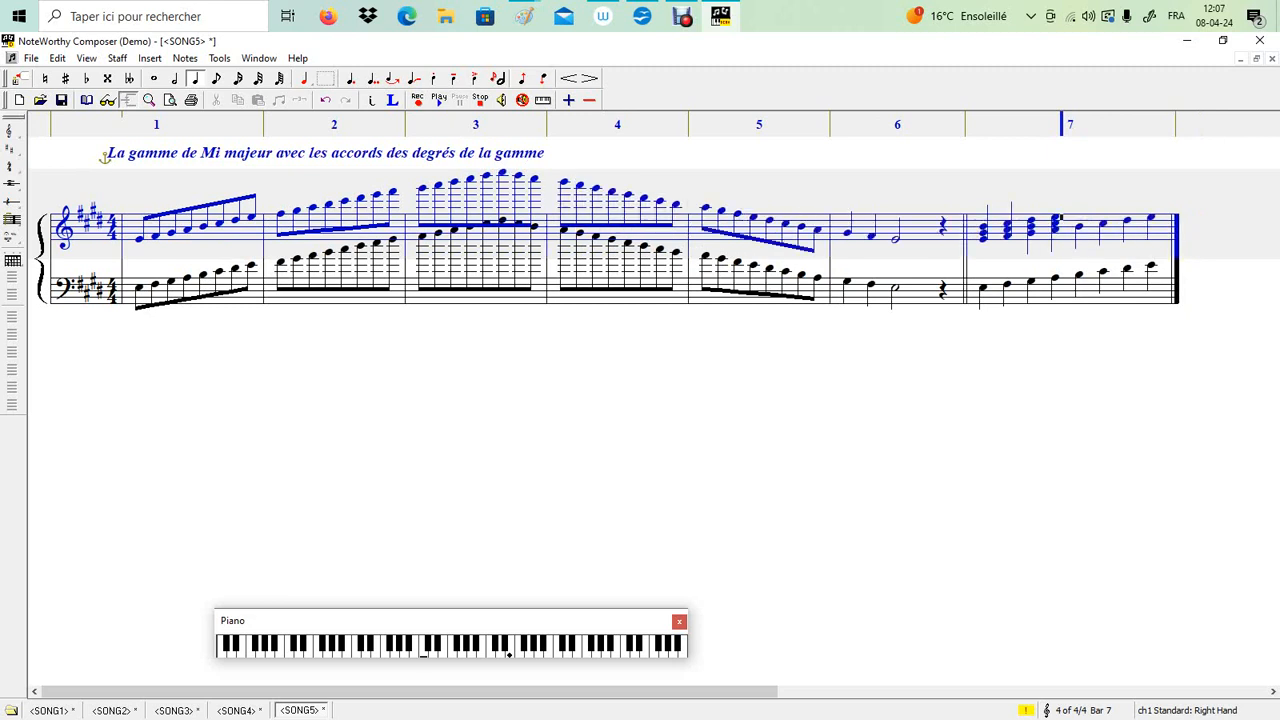
Hide the bar number panel above the score and show it again
left_click(853, 380)
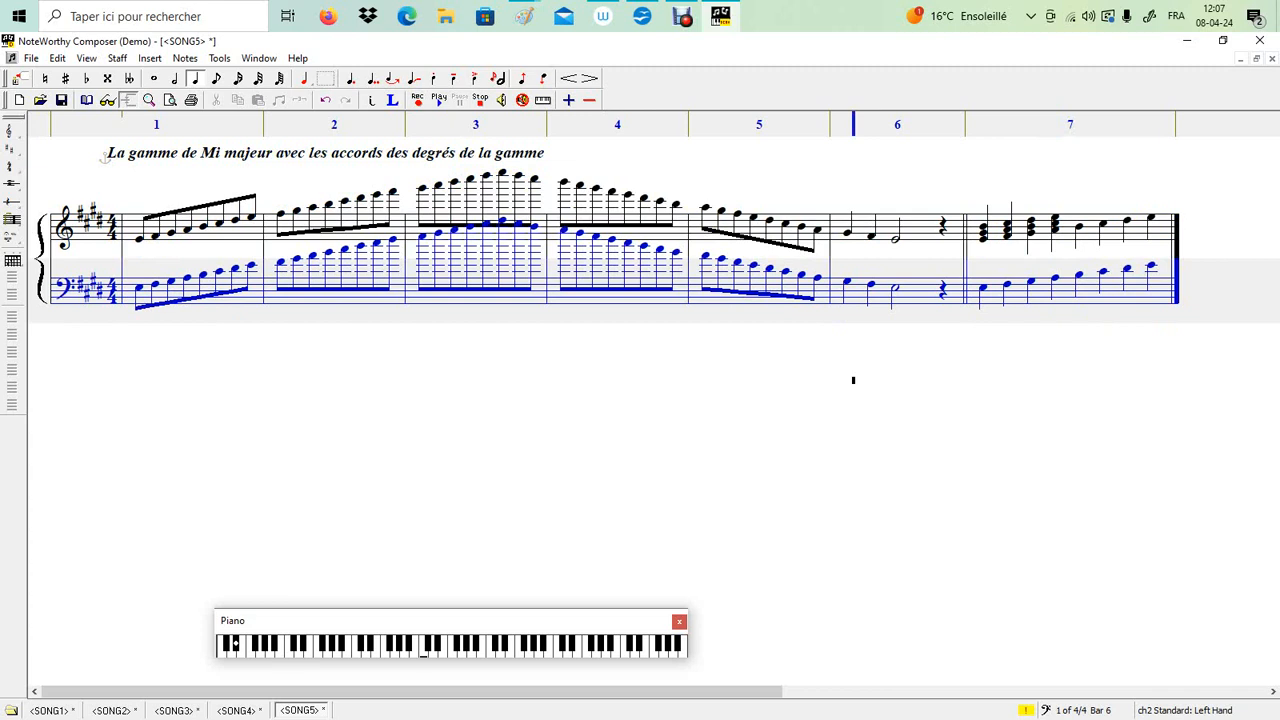
right_click(1046, 340)
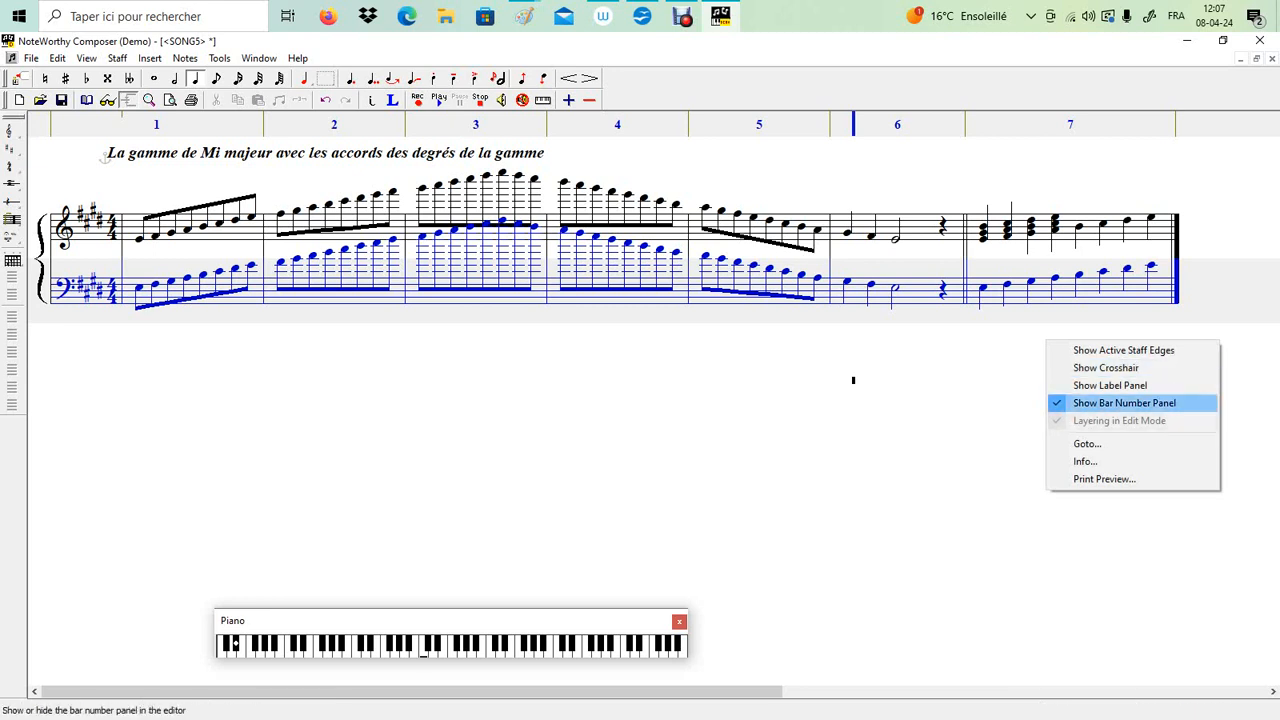
key("Return")
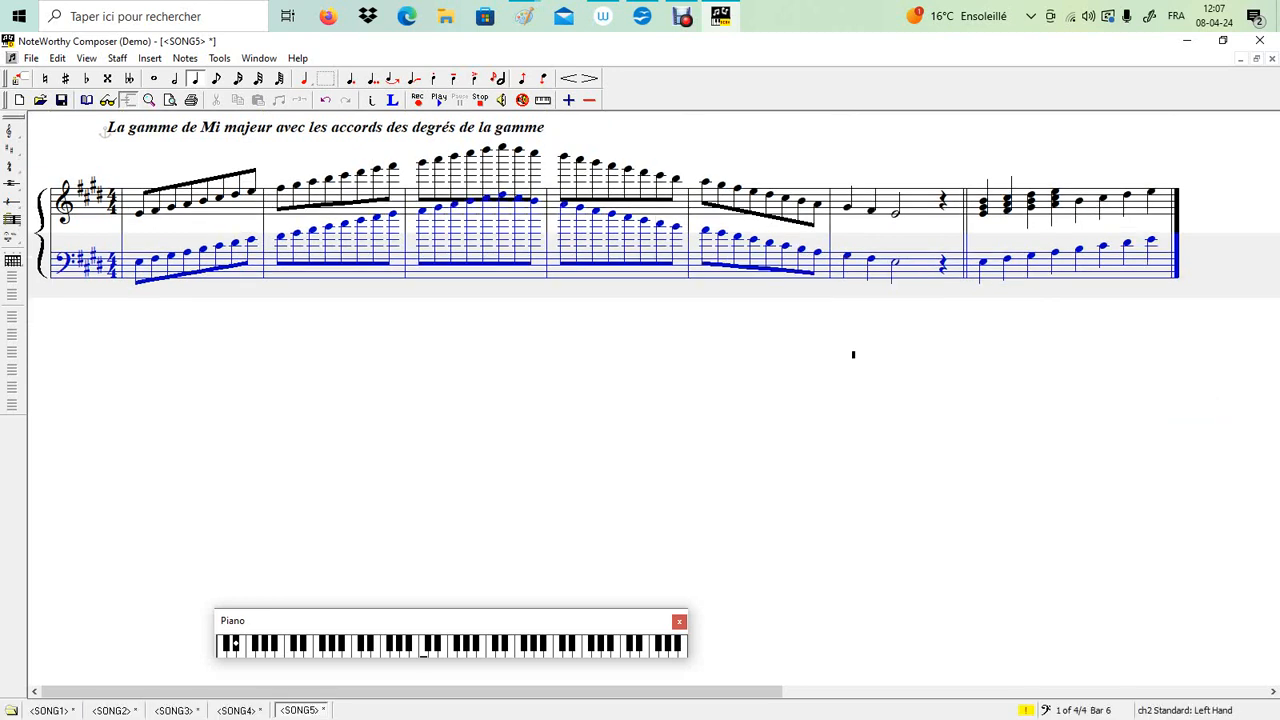
key("shift+F10")
key("Down")
key("Down")
key("Down")
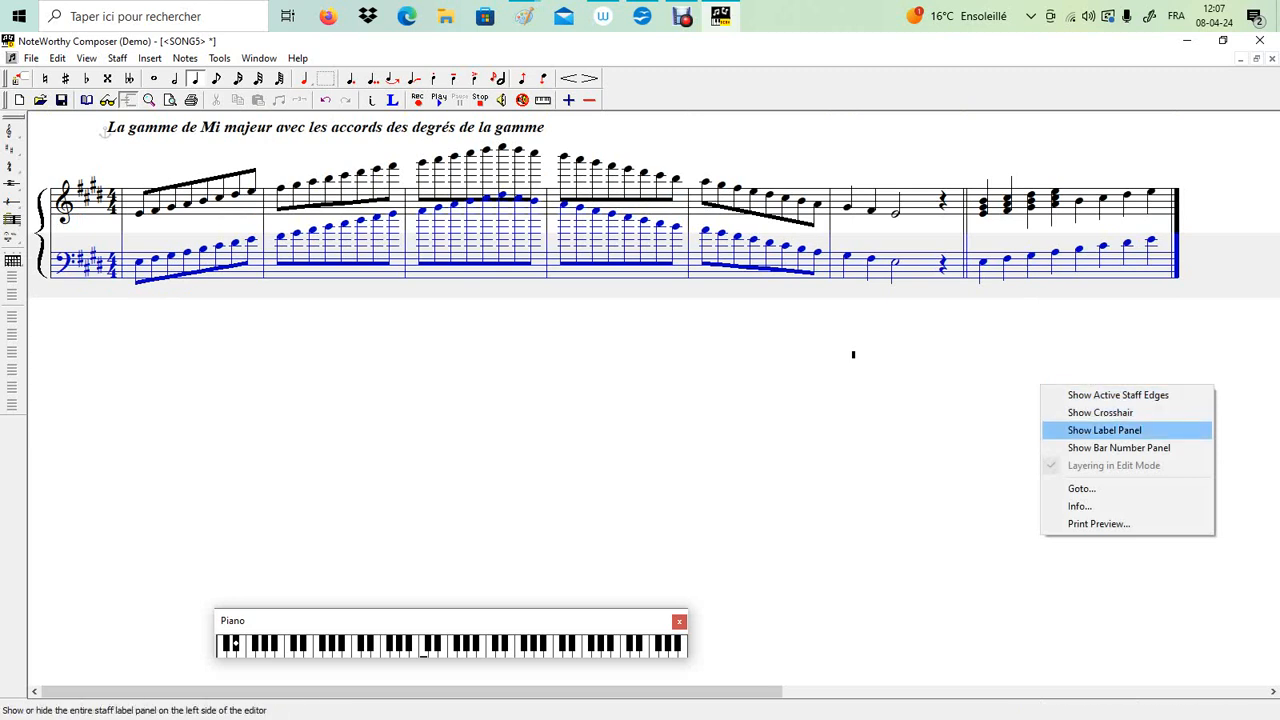
key("Down")
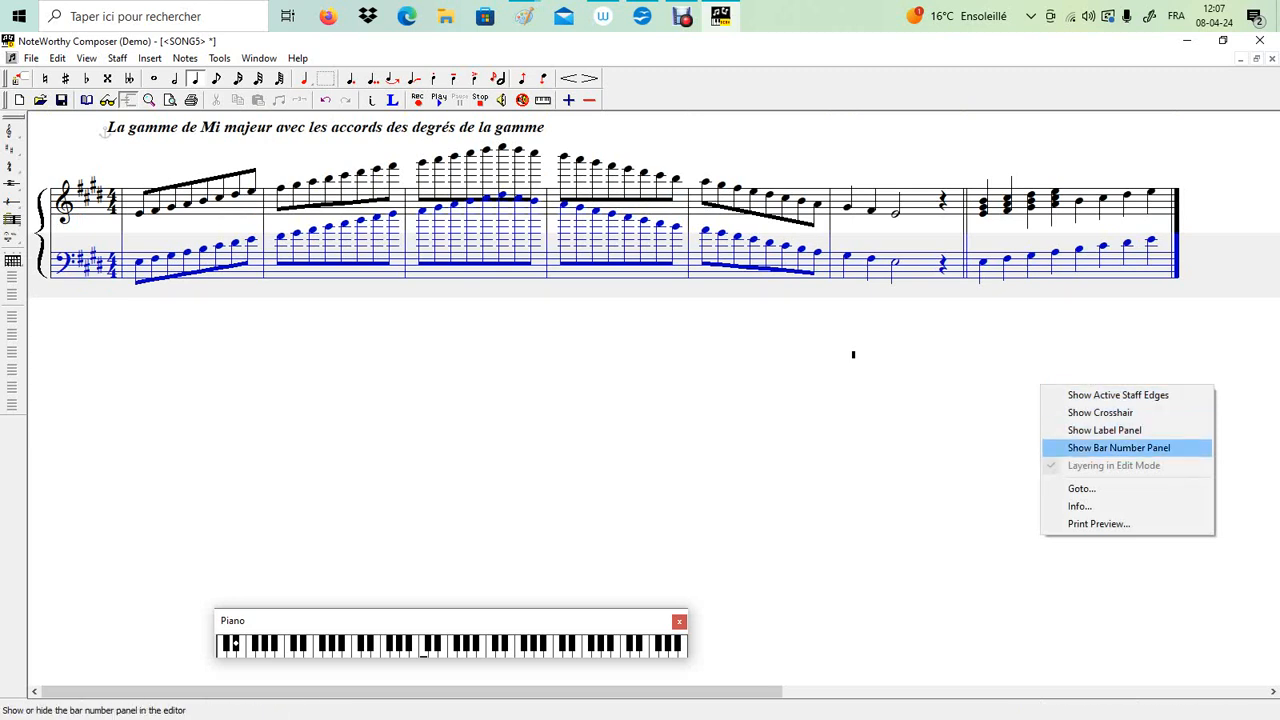
key("Return")
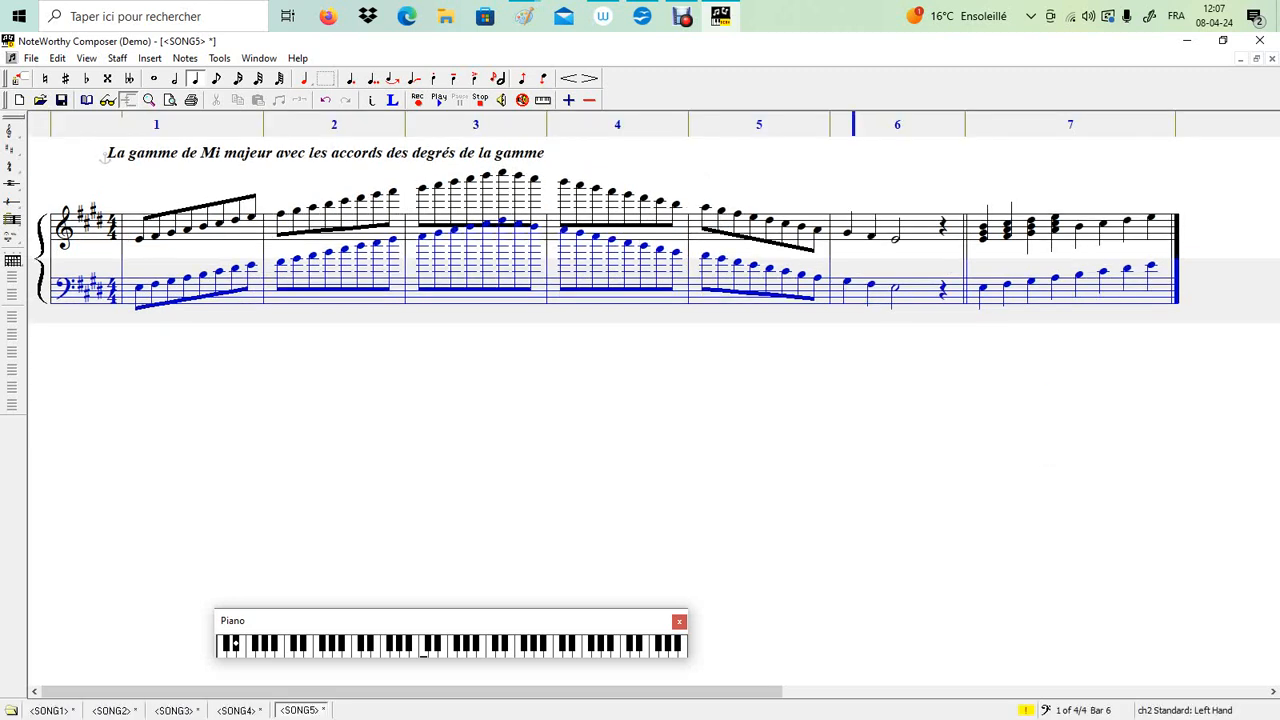
Stack D♯ and F♯ above the fifth-degree B, and E and G♯ above the sixth-degree C♯, in the upper staff's bar 7
left_click(1085, 230)
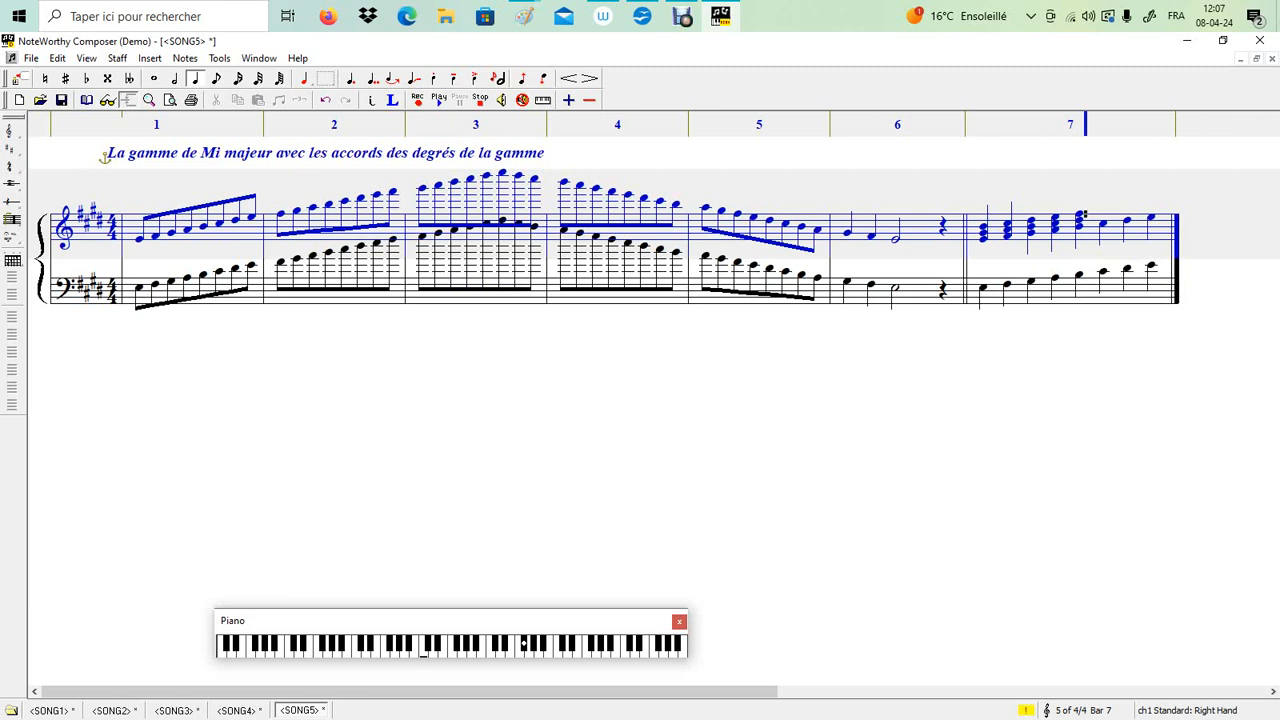
key("Right")
key("Up")
key("Right")
Turn the active staff edges on and back off, and dismiss the view options
right_click(303, 414)
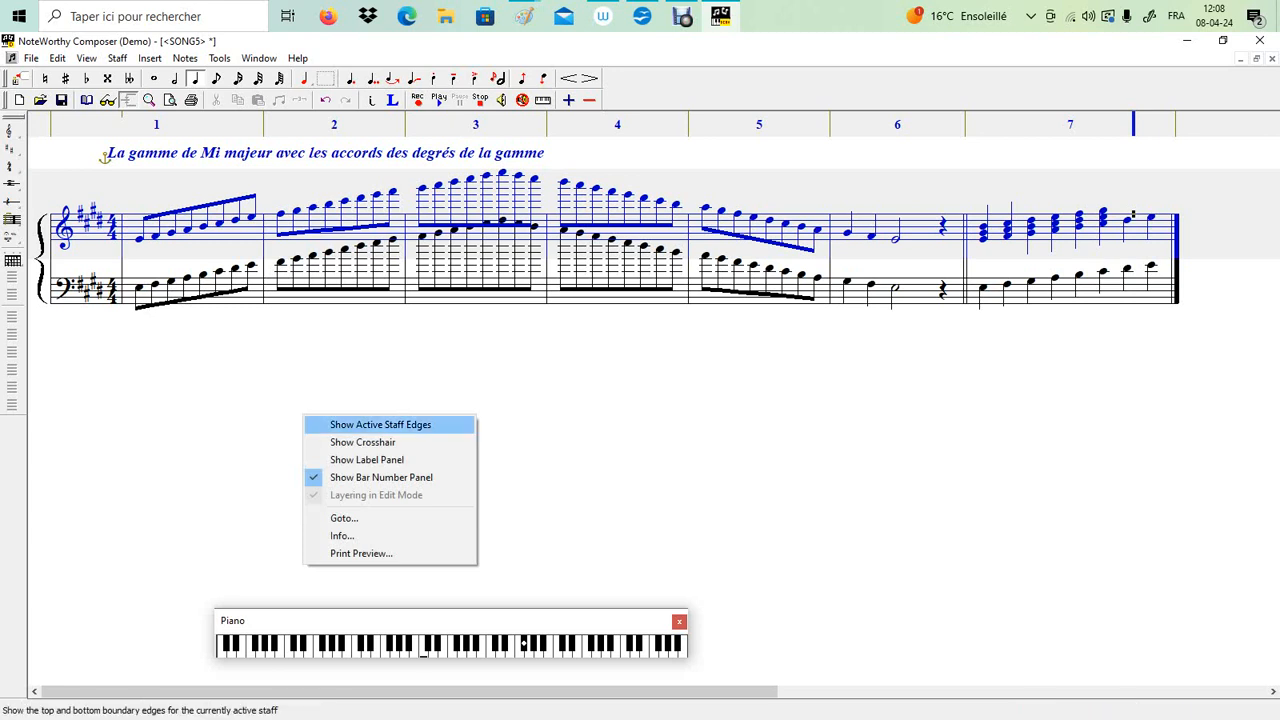
left_click(380, 425)
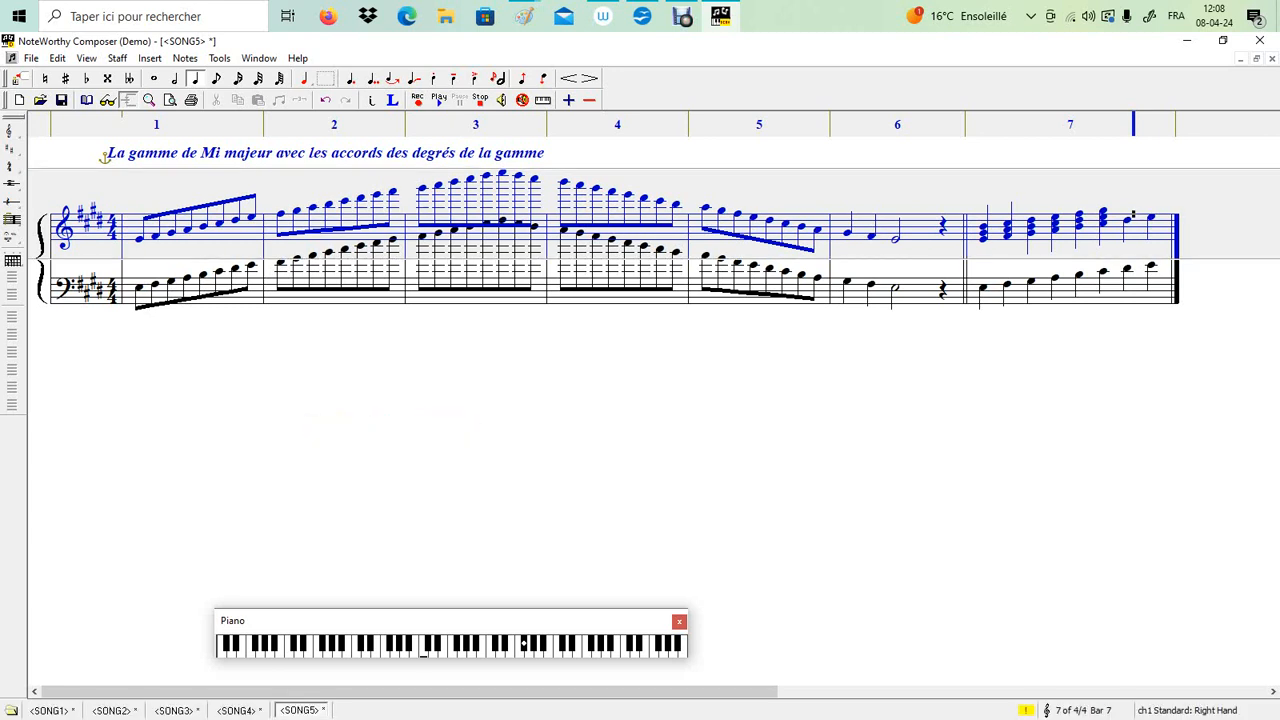
right_click(343, 427)
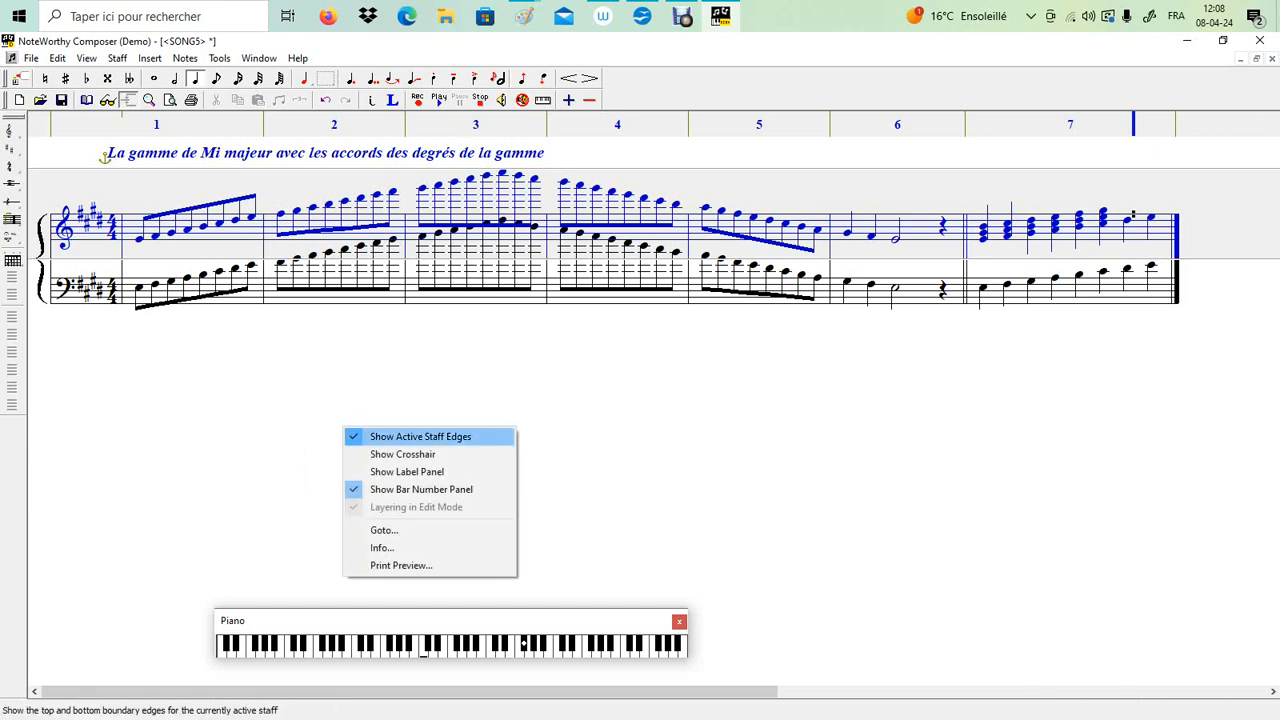
left_click(420, 436)
right_click(371, 441)
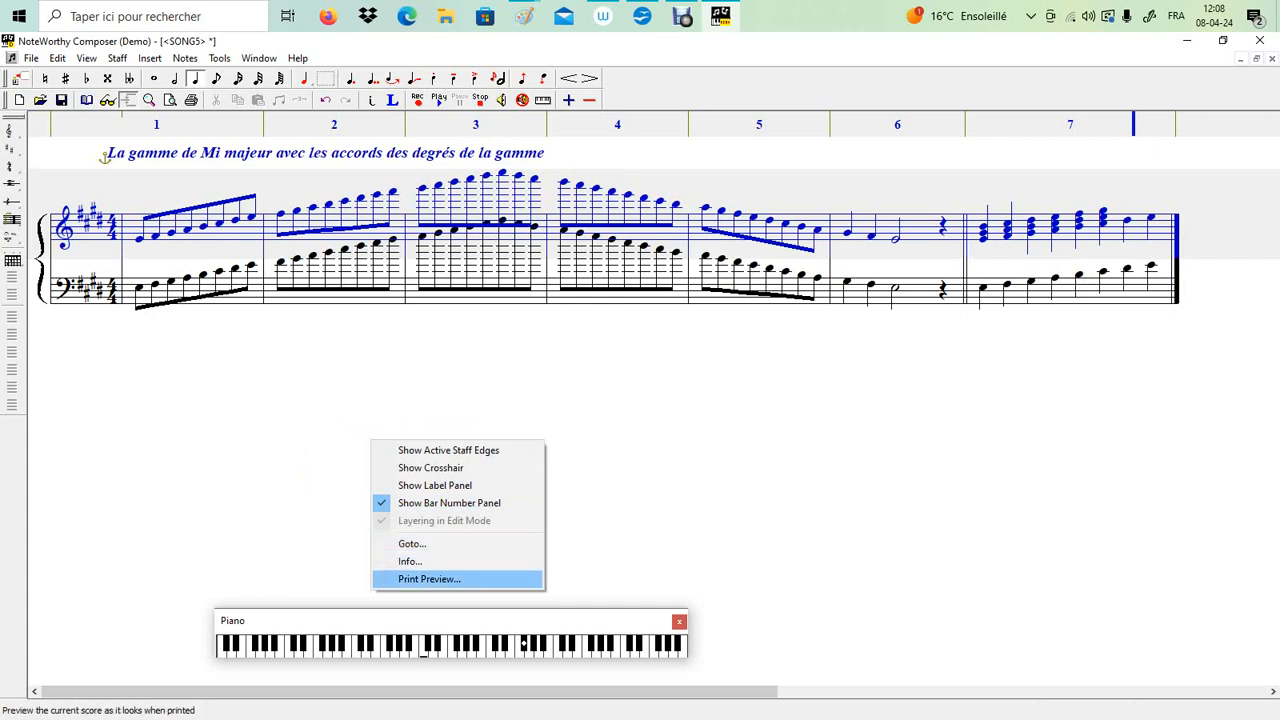
left_click(634, 517)
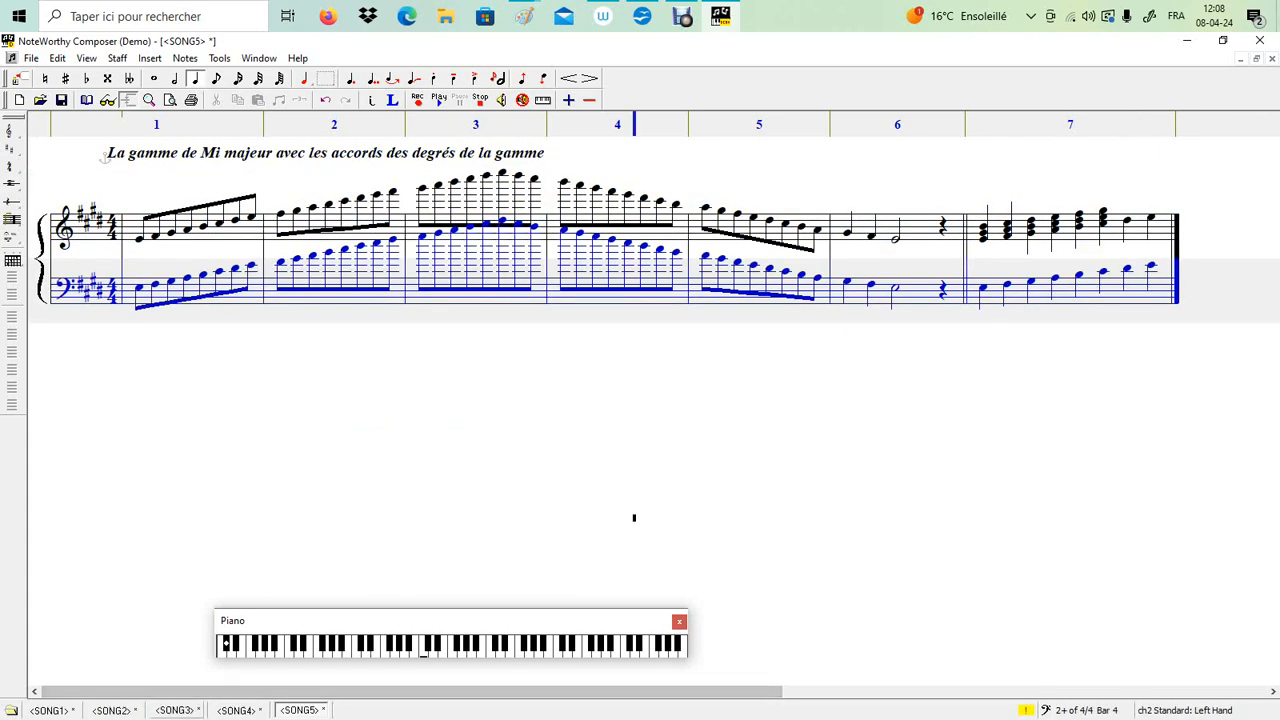
Look at the Ré majeur score (SONG3) and return to the Mi majeur score (SONG5) in a maximized window
left_click(175, 710)
left_click(370, 430)
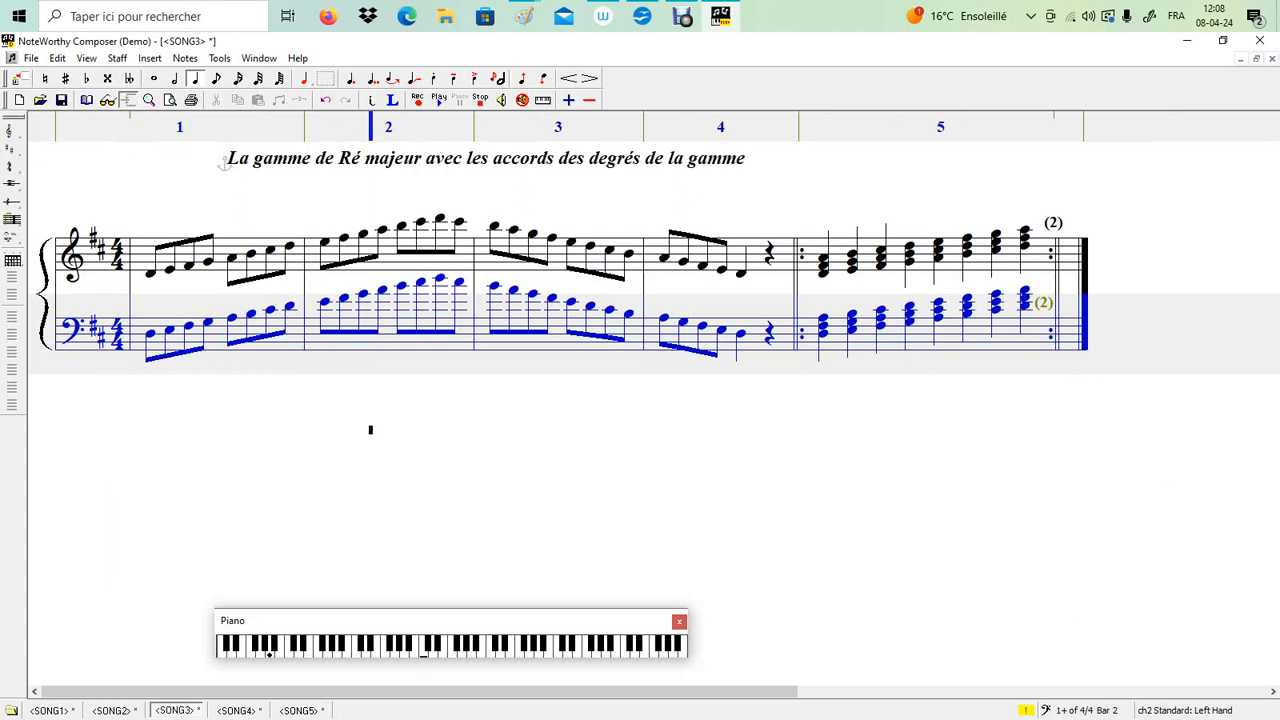
double_click(301, 710)
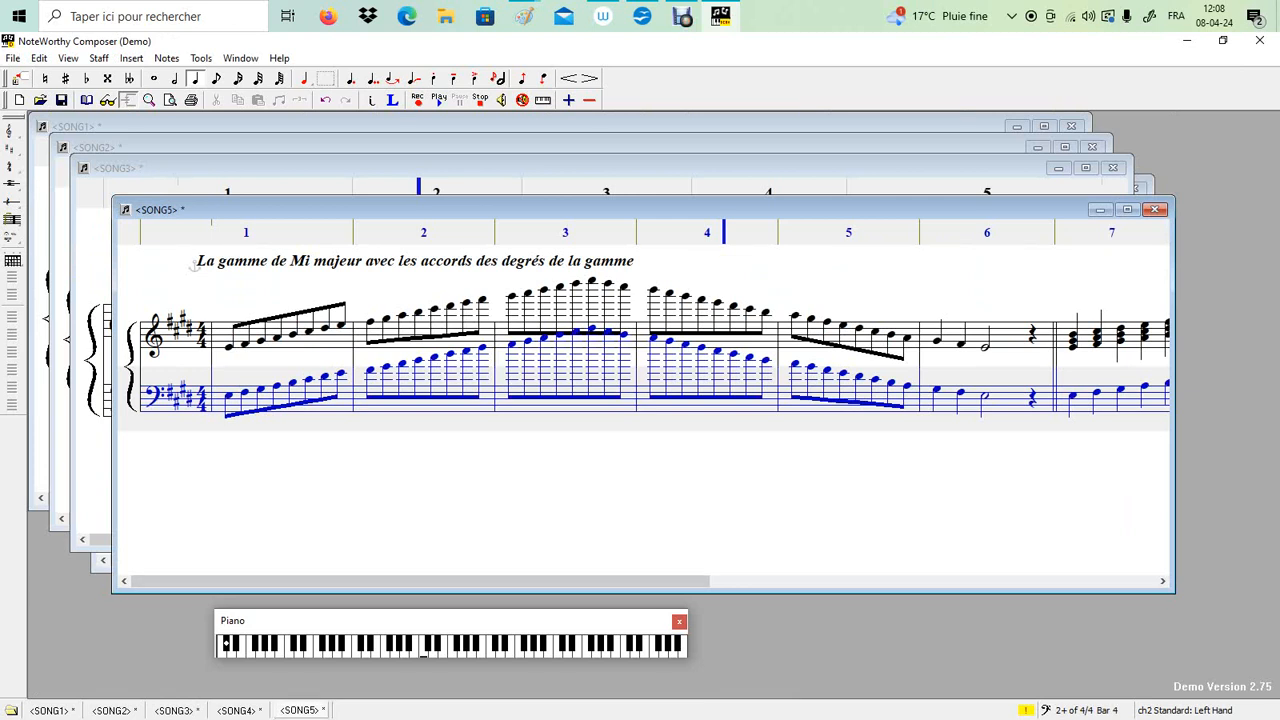
double_click(302, 710)
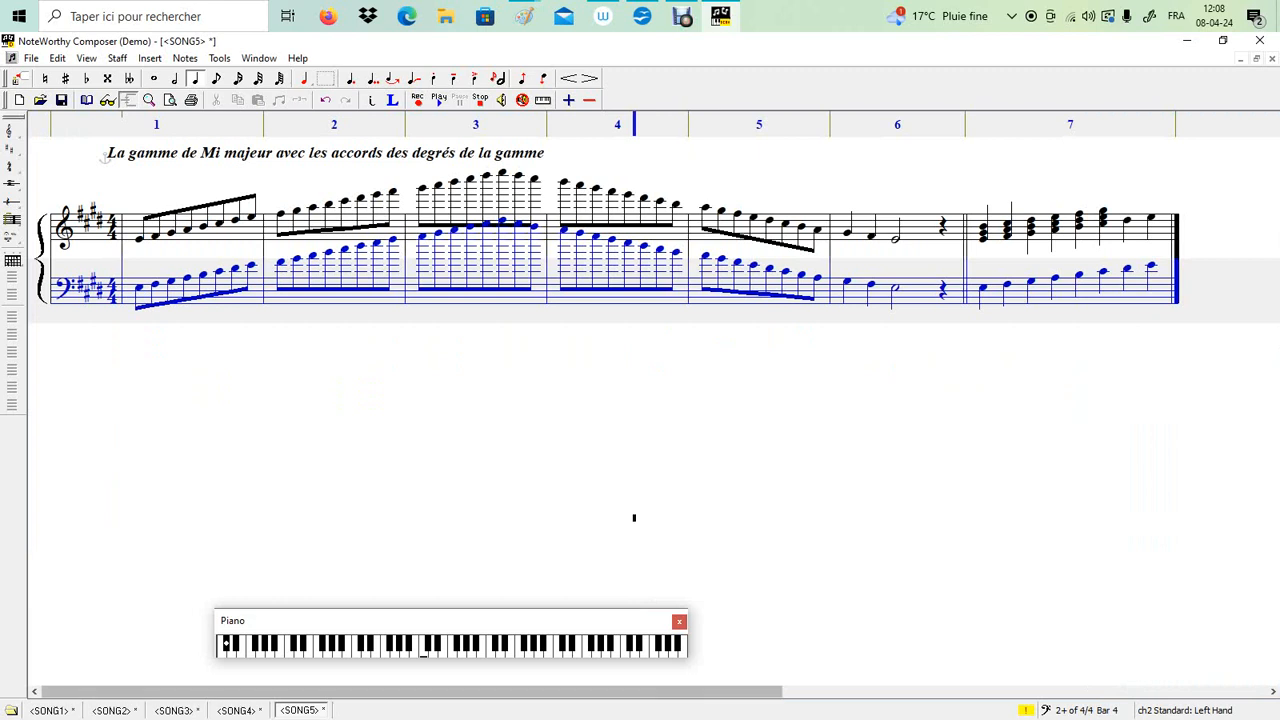
Restore the score windows to their cascaded size, switch between SONG4 and SONG5, and maximize SONG5 again
key("ctrl+F5")
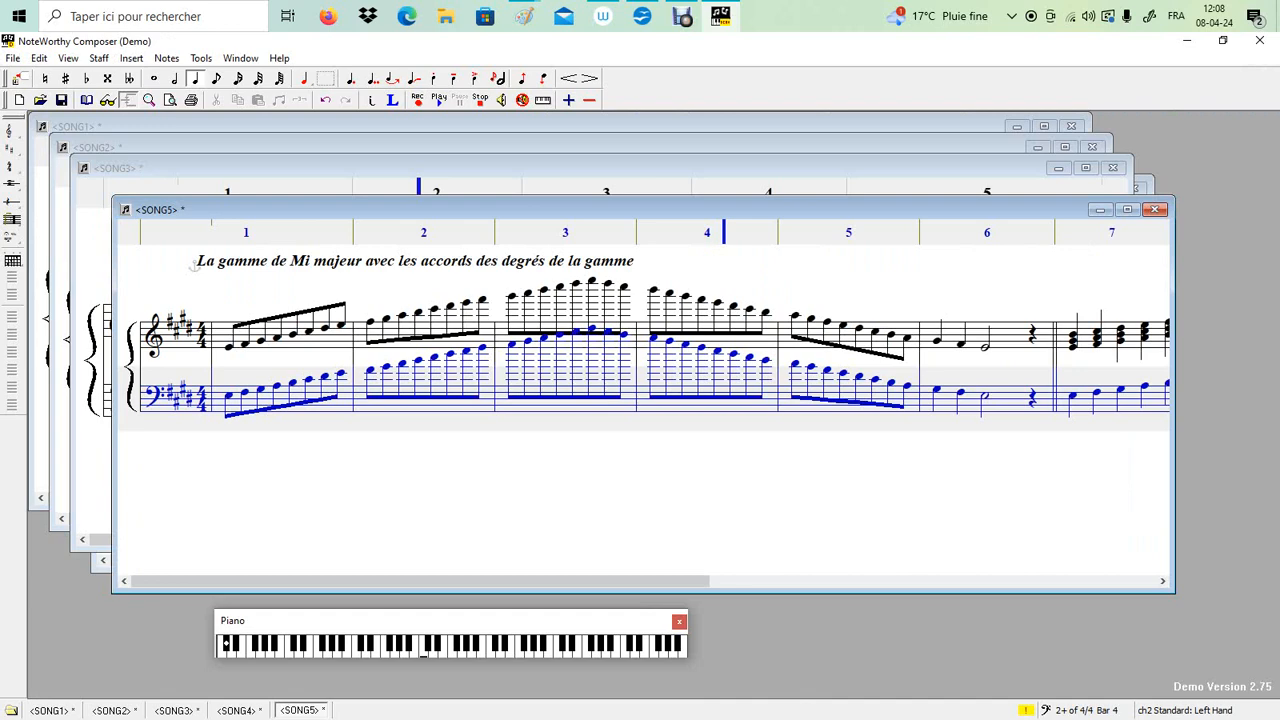
key("ctrl+F6")
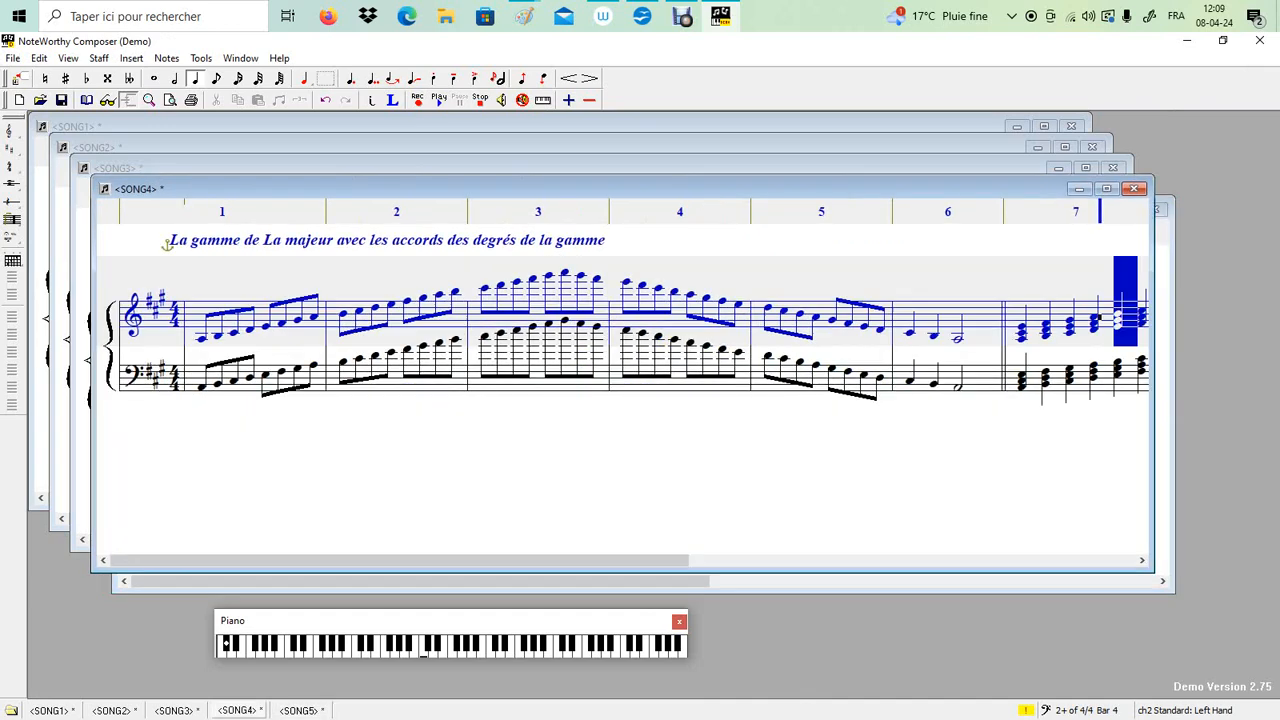
key("ctrl+F10")
key("ctrl+F6")
key("ctrl+F10")
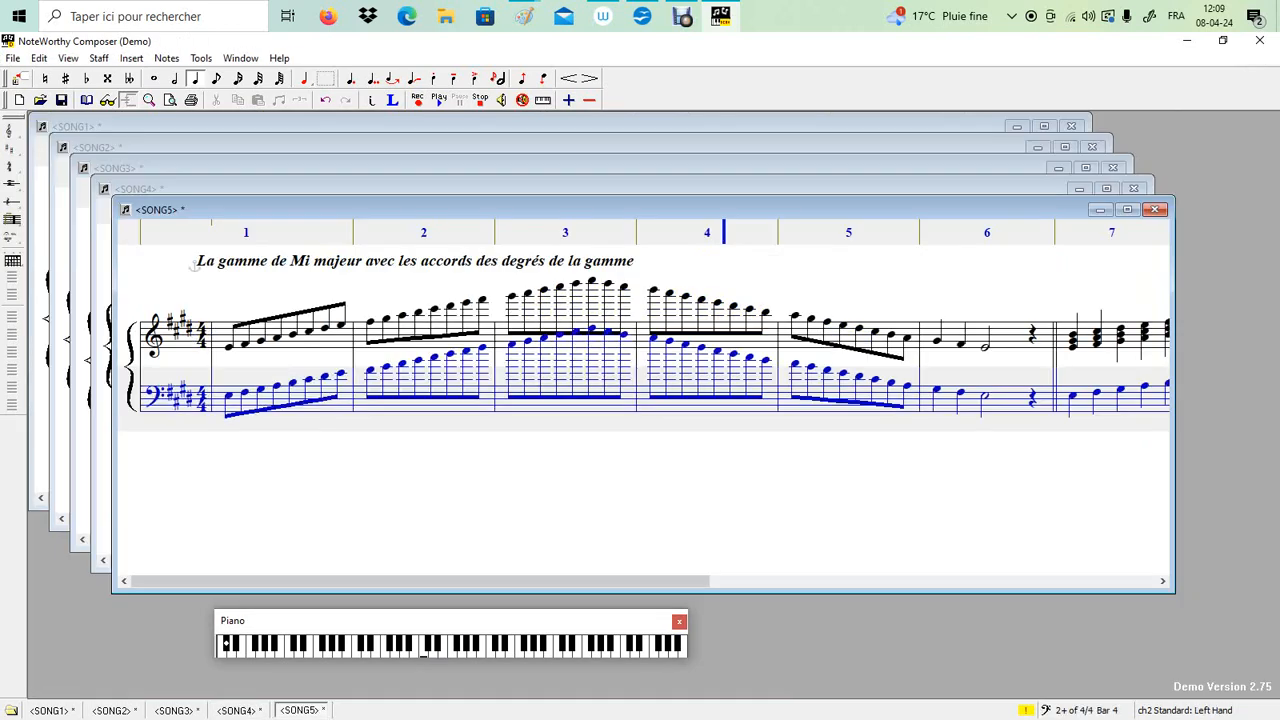
key("ctrl+F10")
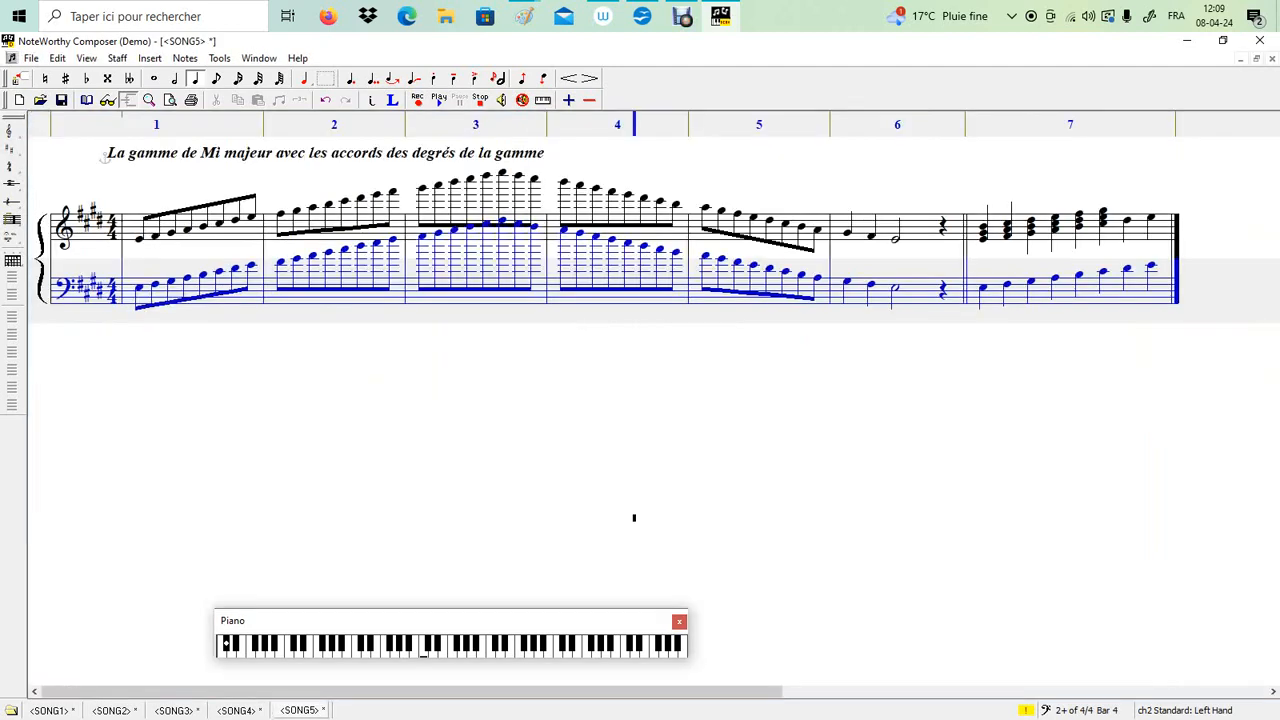
key("ctrl+F10")
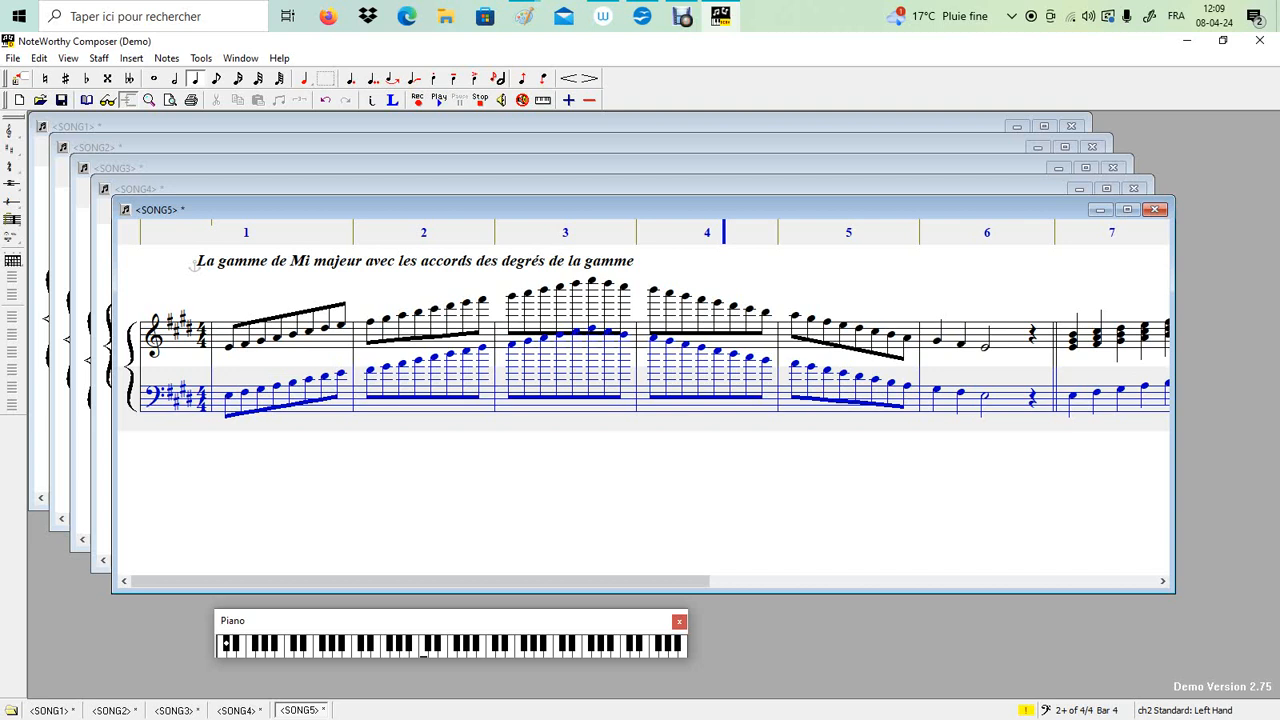
key("ctrl+F10")
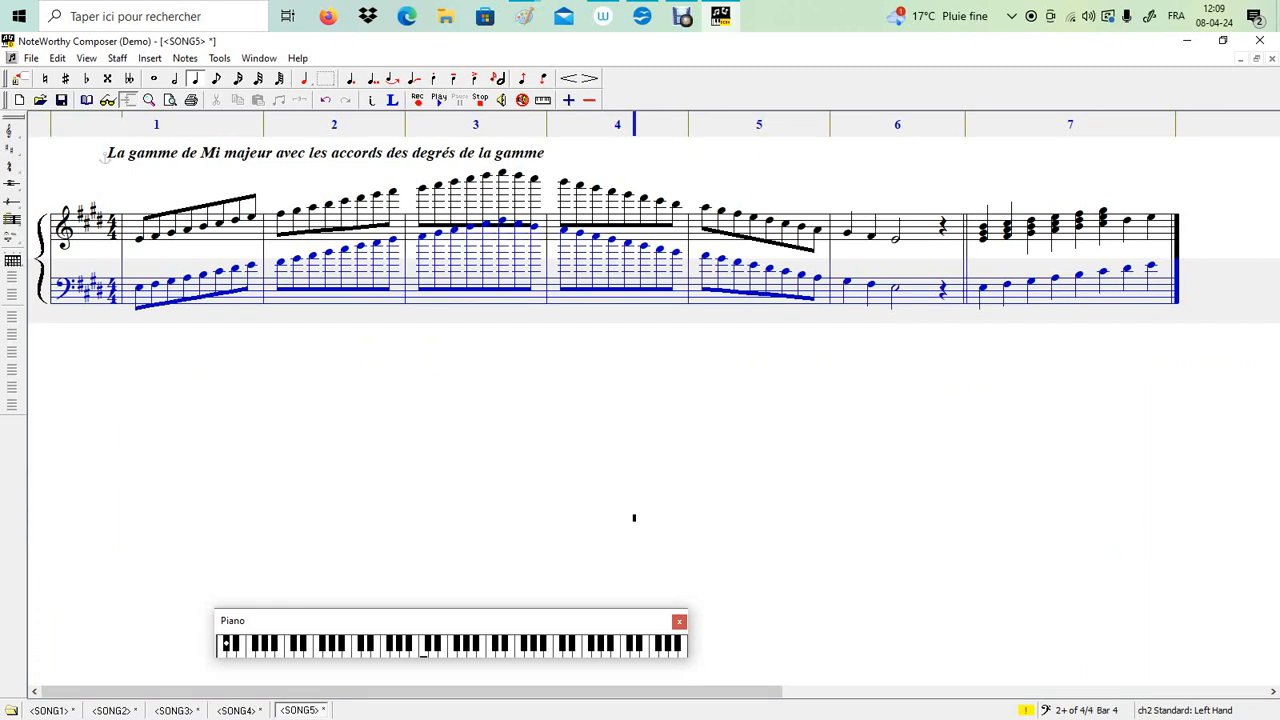
Stack F♯ and A above the seventh-degree D♯, and G♯ and B above the final E, in the upper staff's bar 7
left_click(1135, 217)
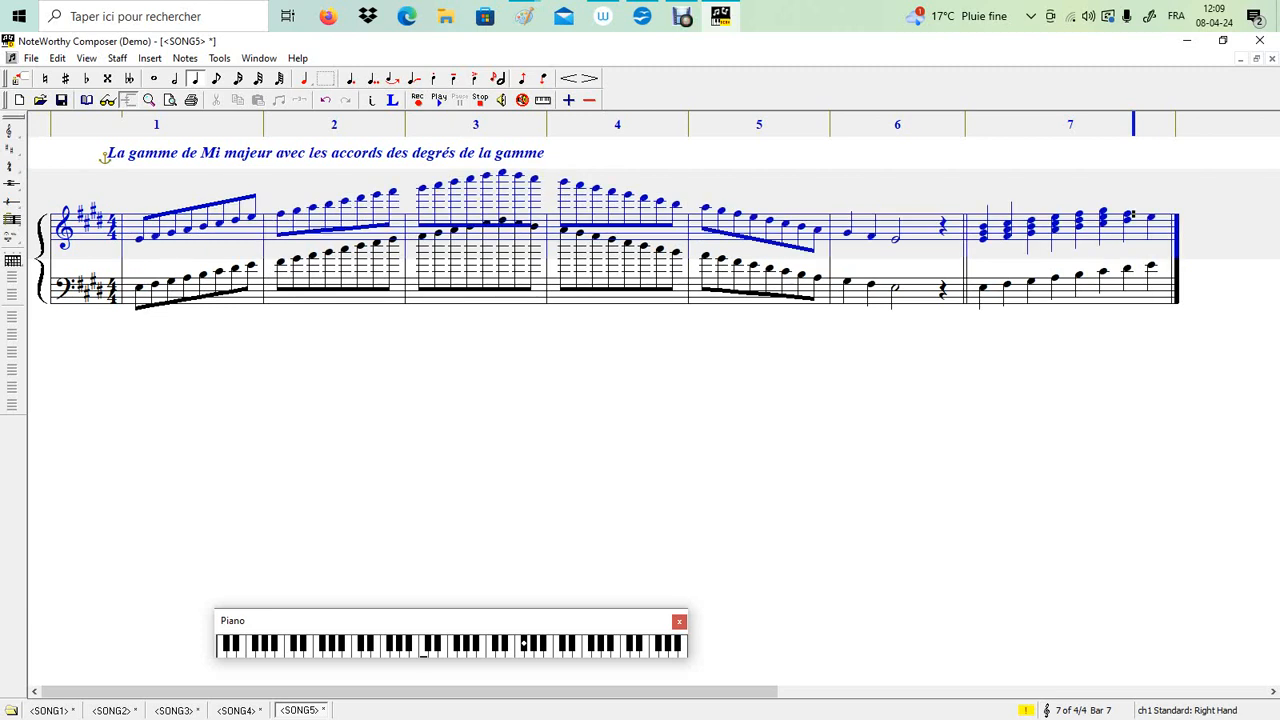
key("Up")
key("Up")
key("shift+Return")
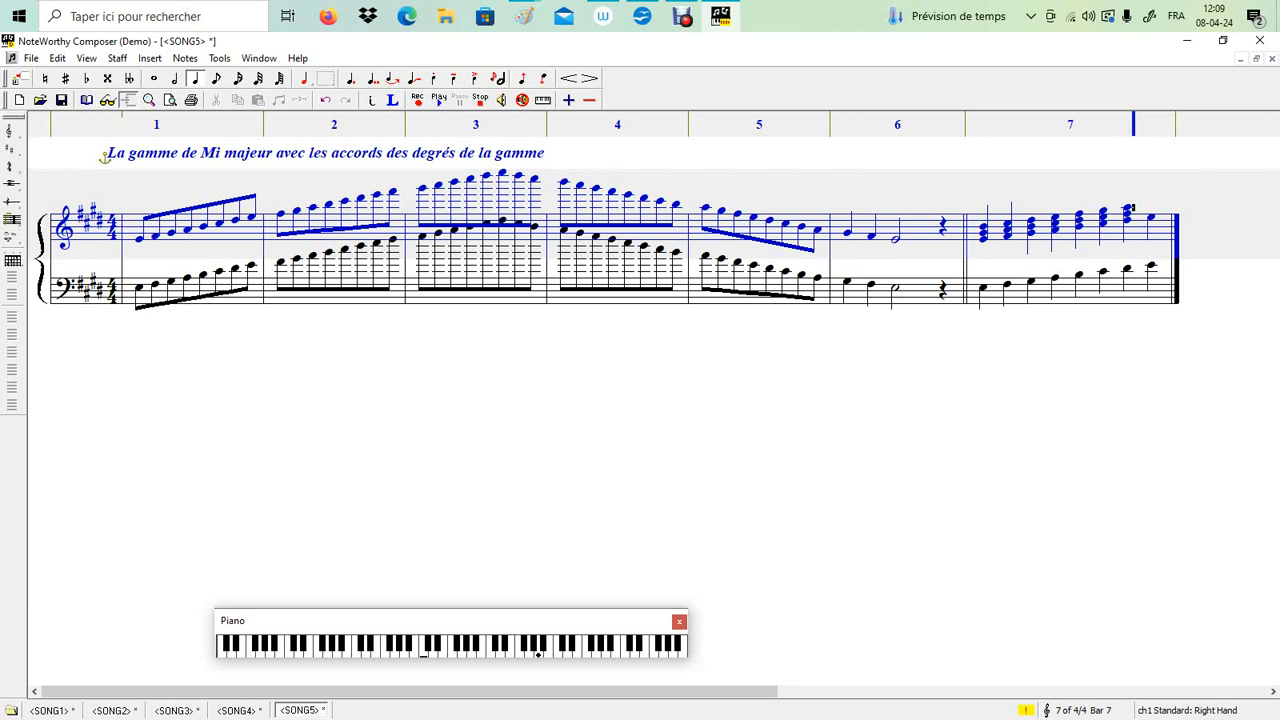
key("Right")
Return to the start of the score and scale the display so all seven bars fit in view
left_click(1008, 228)
key("shift+Right")
key("ctrl+Home")
key("space")
scroll(640, 240, "down", 5)
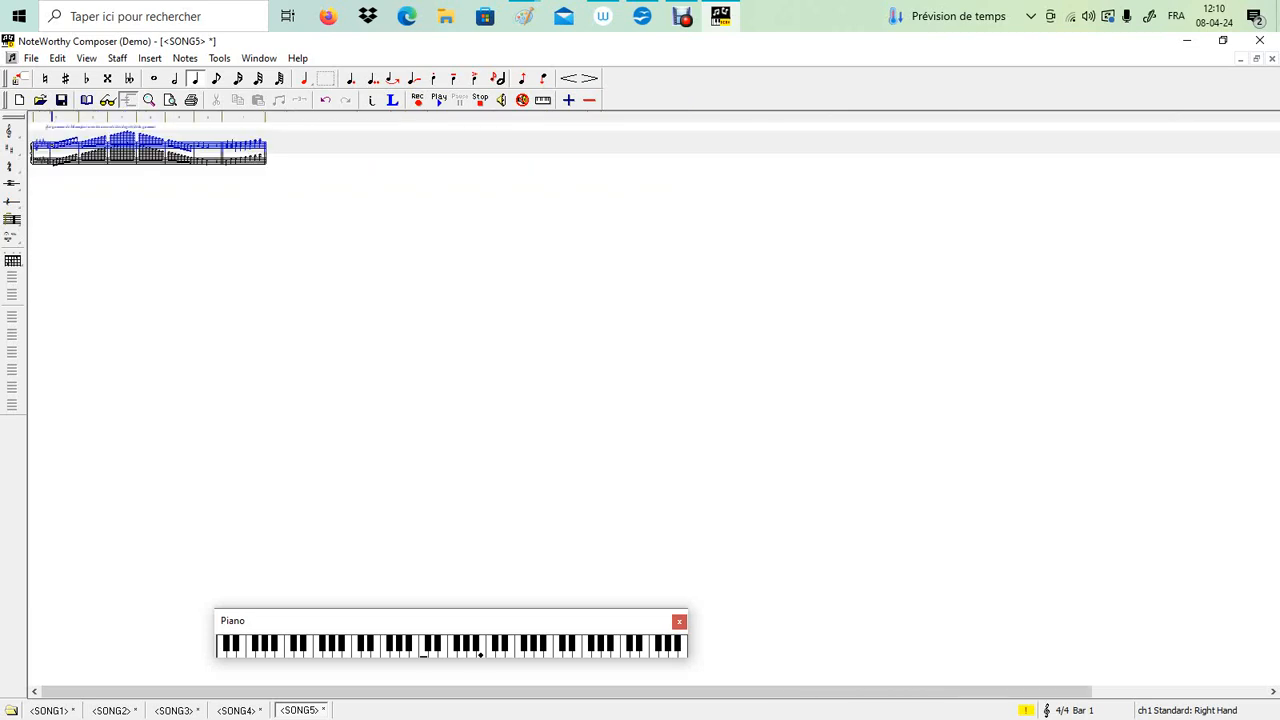
scroll(640, 240, "up", 8)
scroll(640, 240, "down", 4)
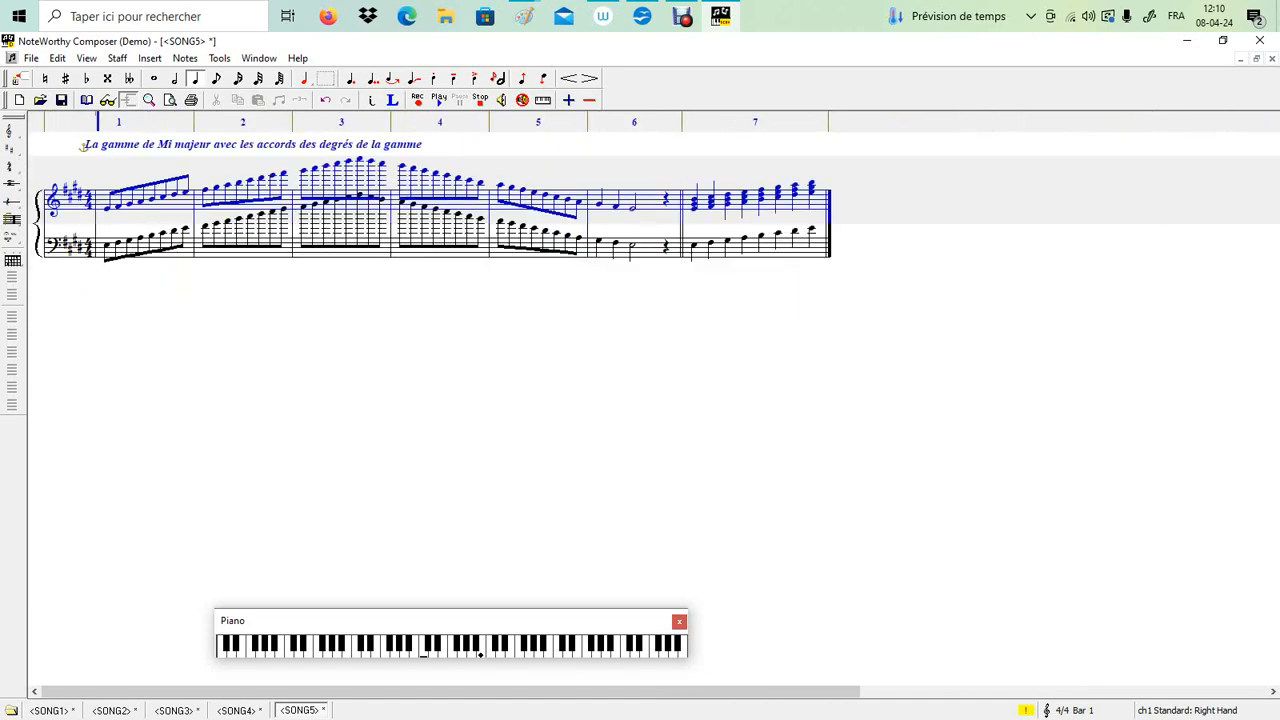
Highlight the second- and third-degree chords together in the upper staff's bar 7, followed by the third- and fourth-degree chords
left_click_drag(673, 200, 736, 203)
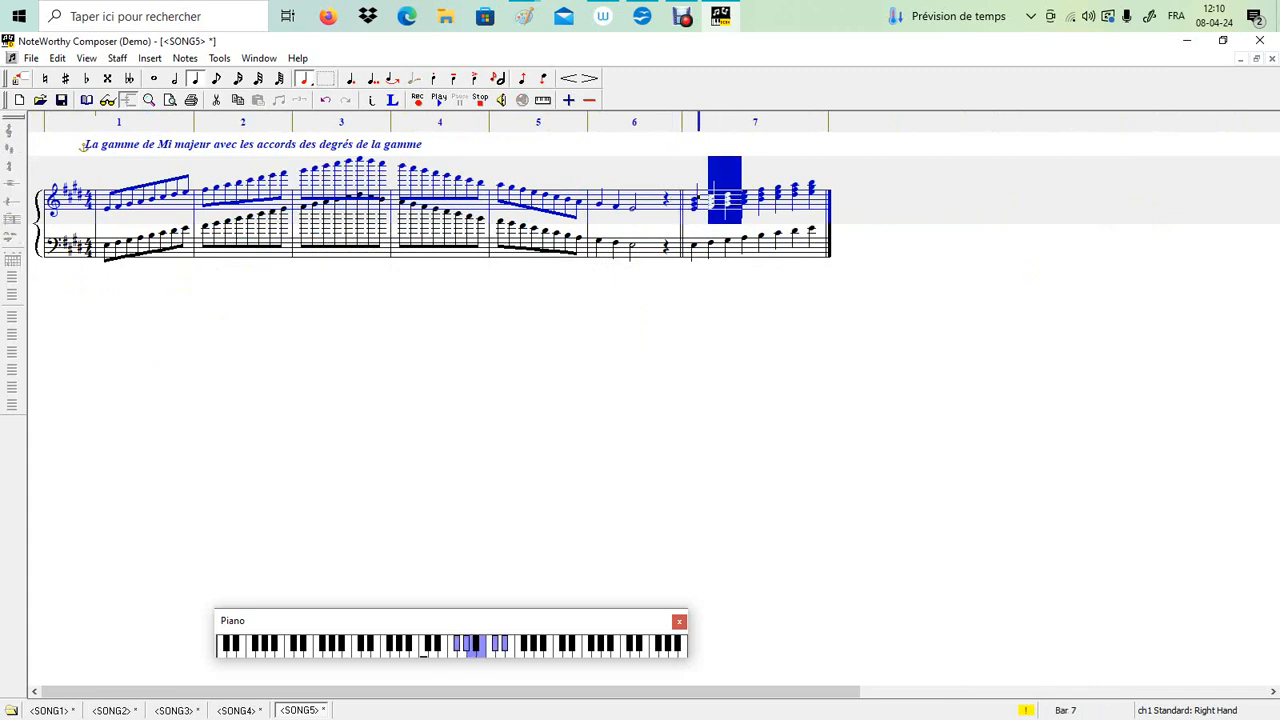
left_click(733, 203)
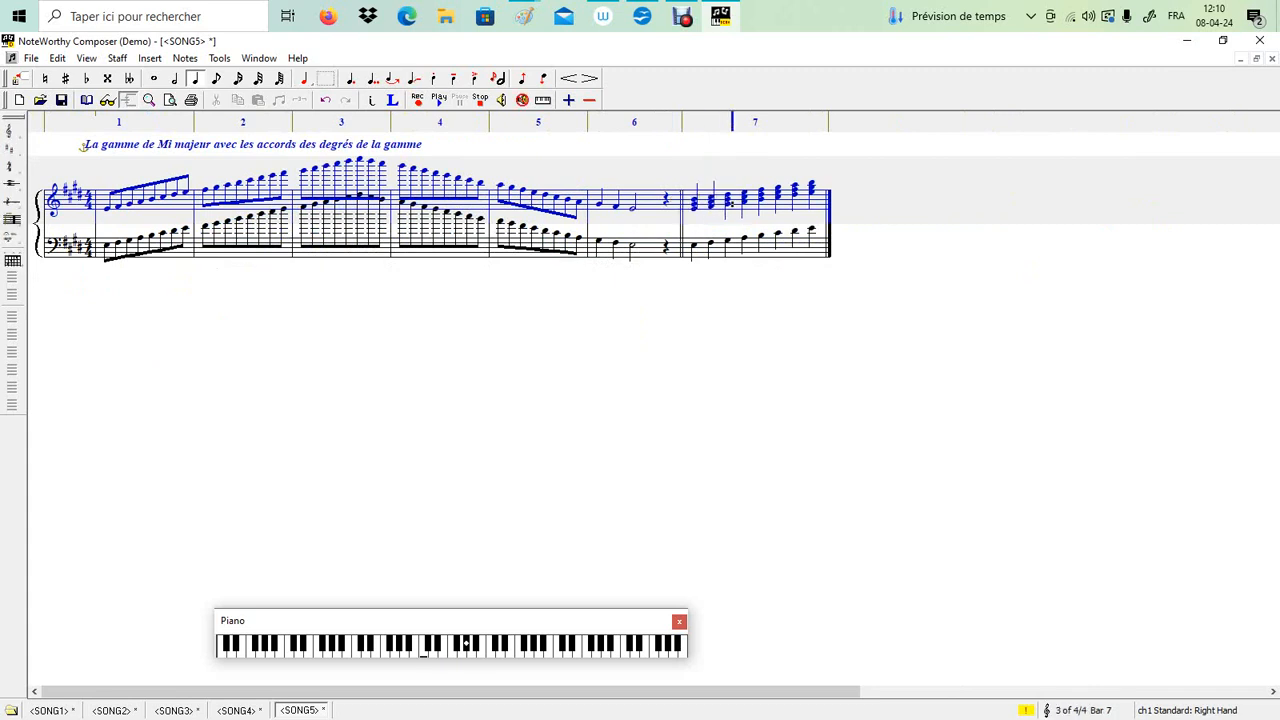
key("Right")
key("shift+Left")
key("shift+Left")
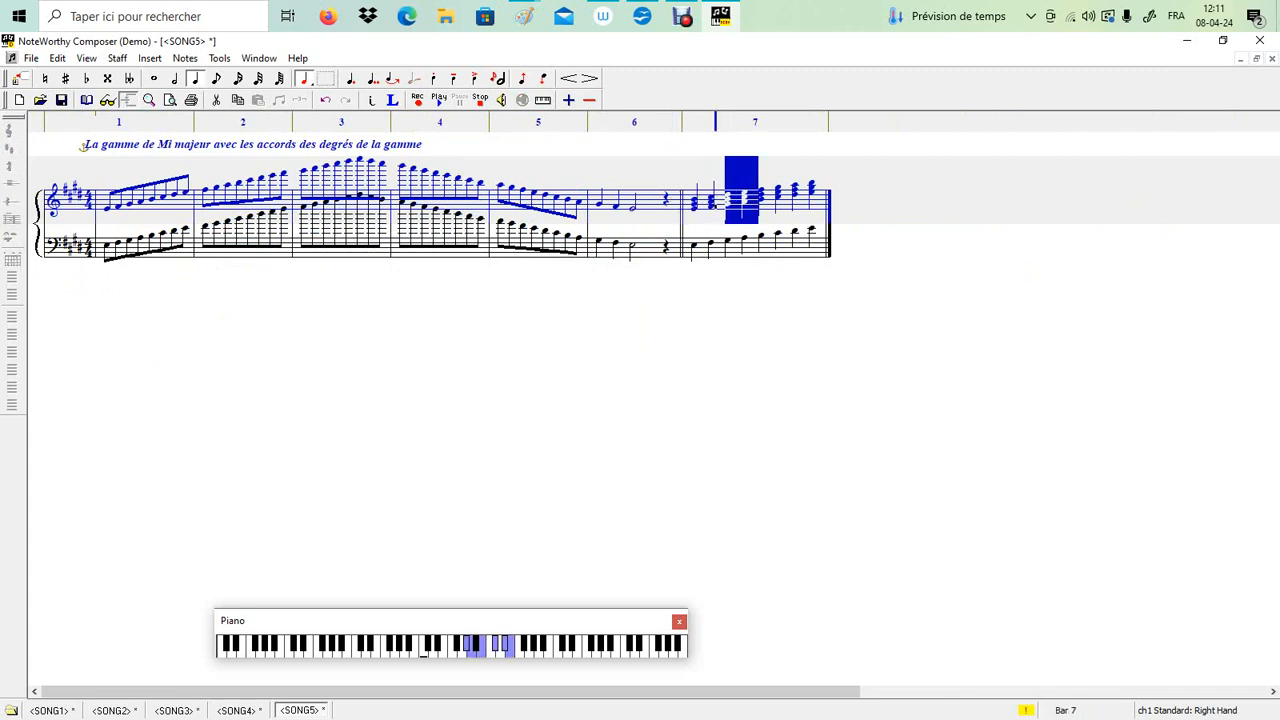
Highlight the seventh-degree chord and the final octave chord in the upper staff's bar 7, one after the other
left_click_drag(802, 199, 784, 199)
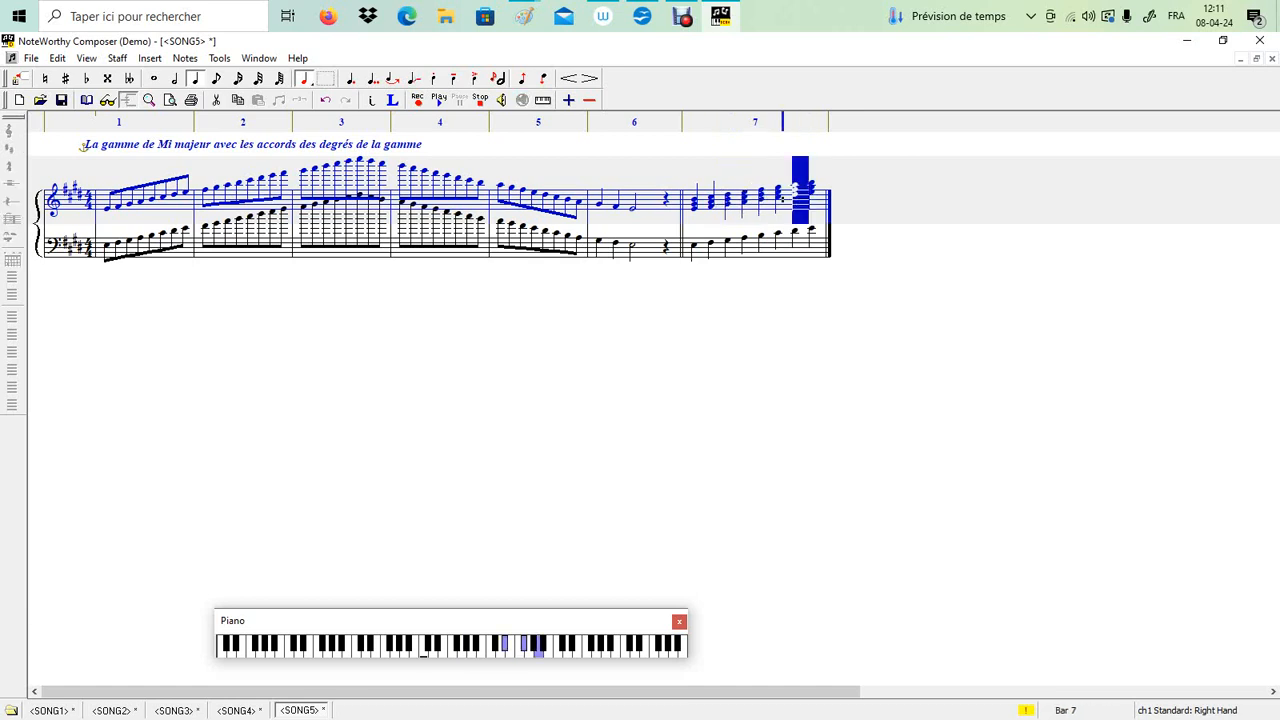
left_click(816, 199)
key("shift+Left")
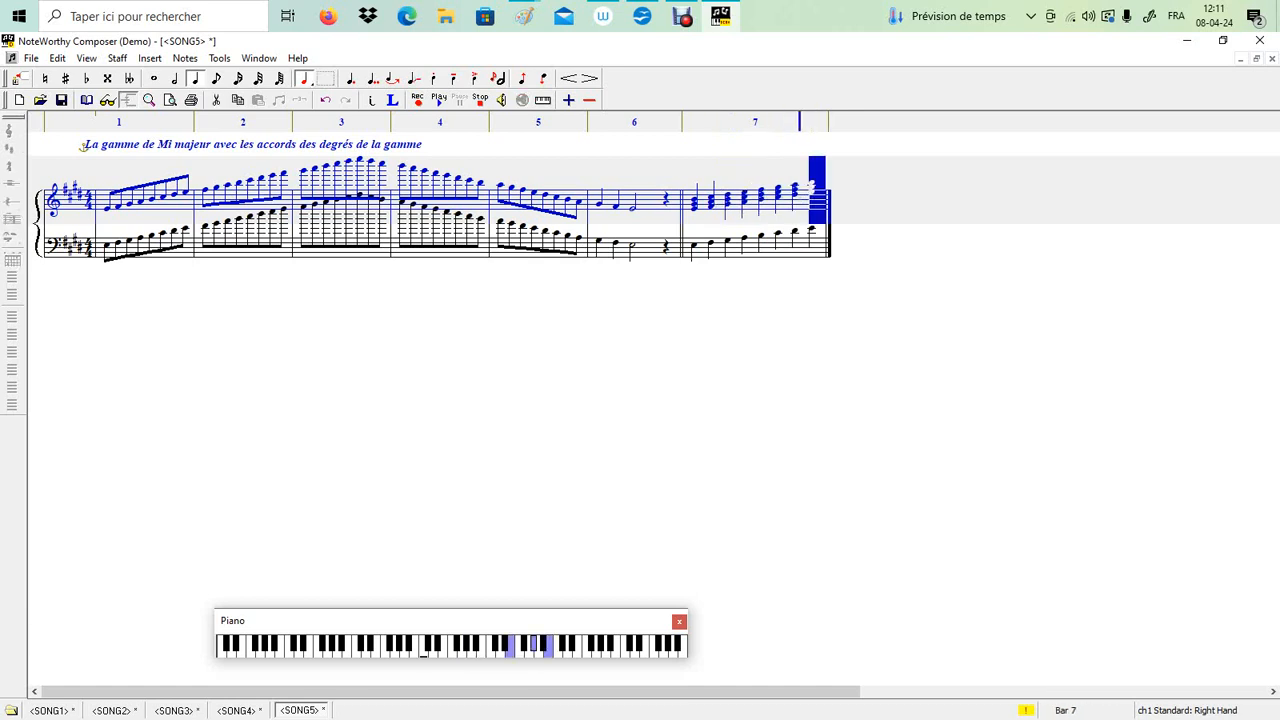
Compare the first and last chords of the upper staff's bar 7 by highlighting each, and enlarge the score display
key("ctrl+Left")
key("shift+Right")
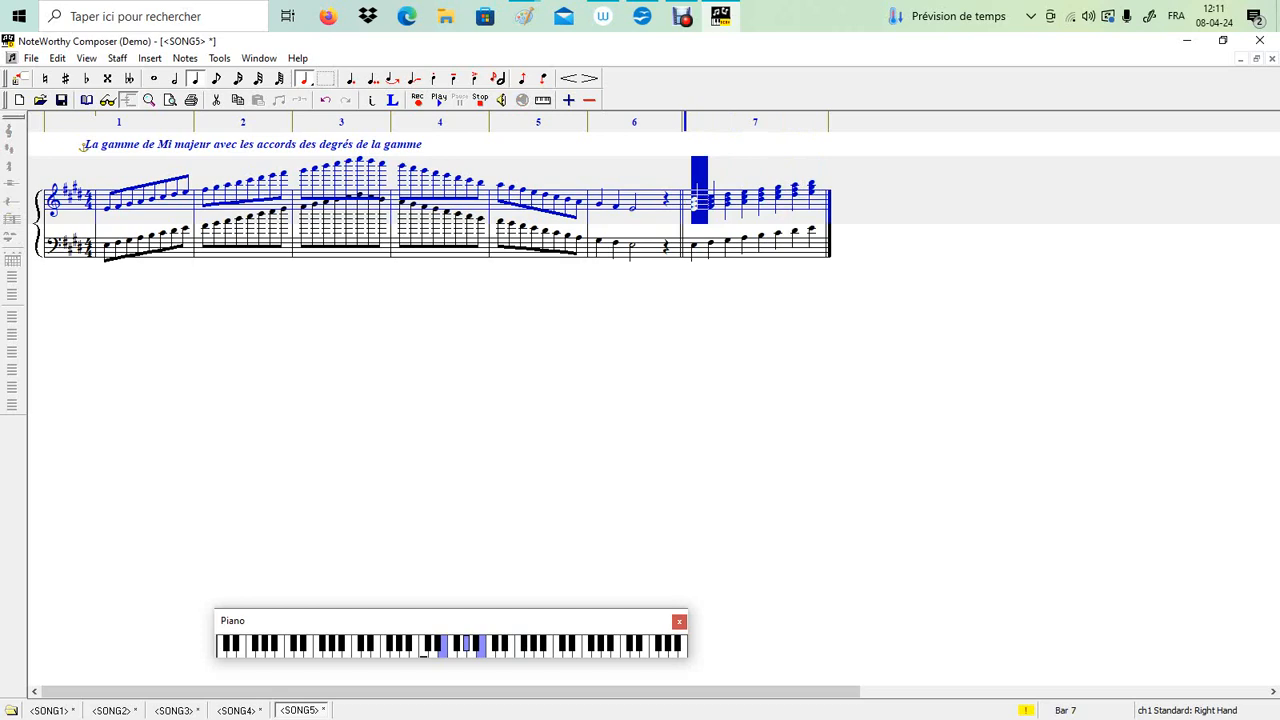
key("ctrl+Right")
key("shift+Left")
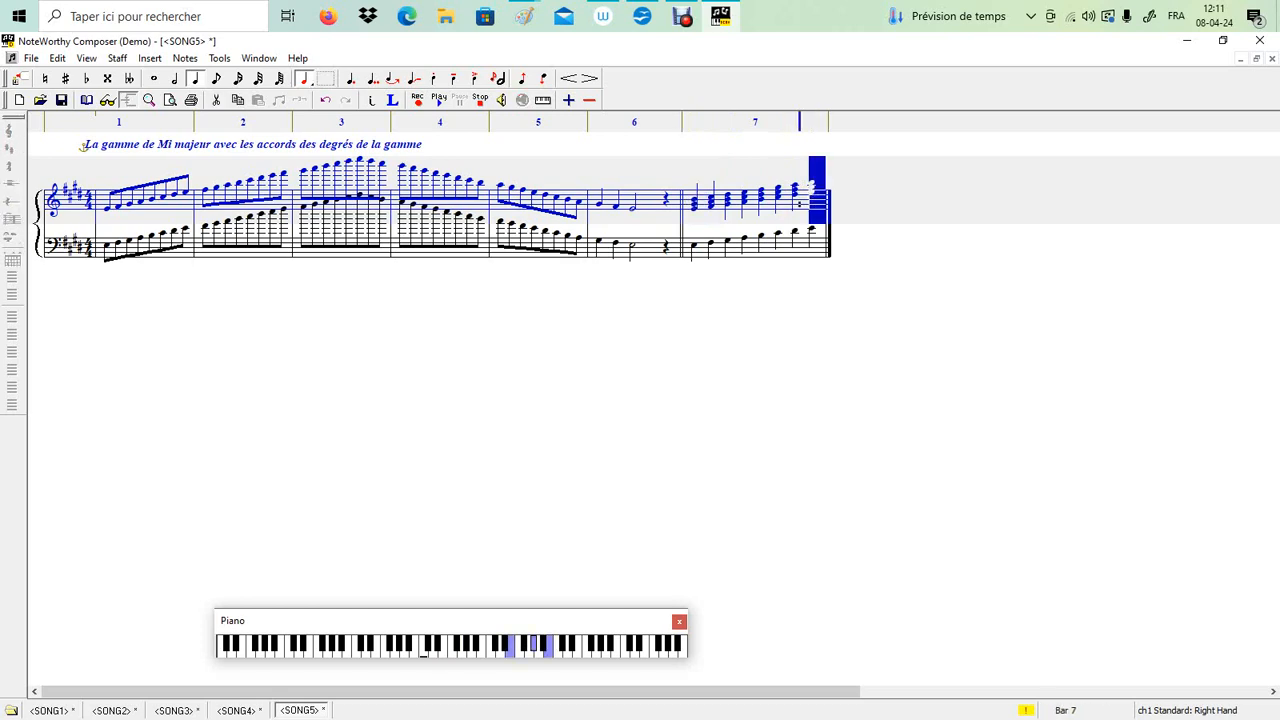
key("ctrl+KP_Add")
key("ctrl+KP_Add")
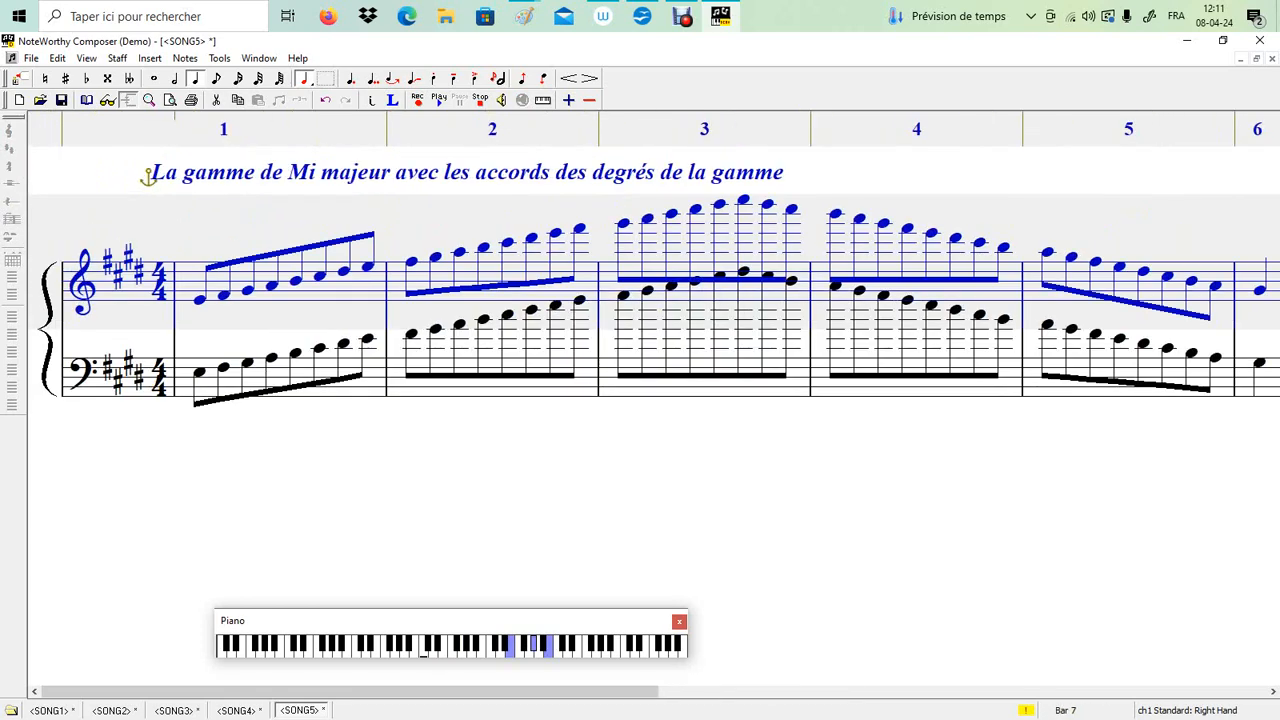
key("ctrl+KP_Subtract")
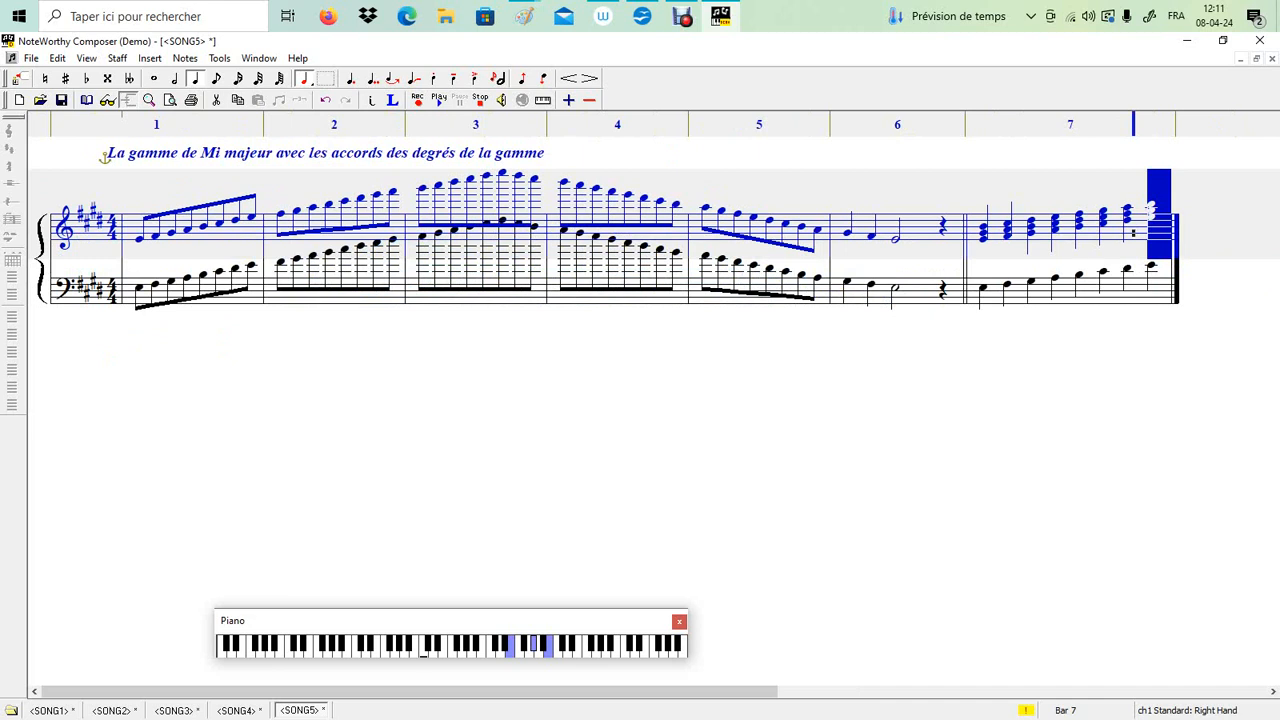